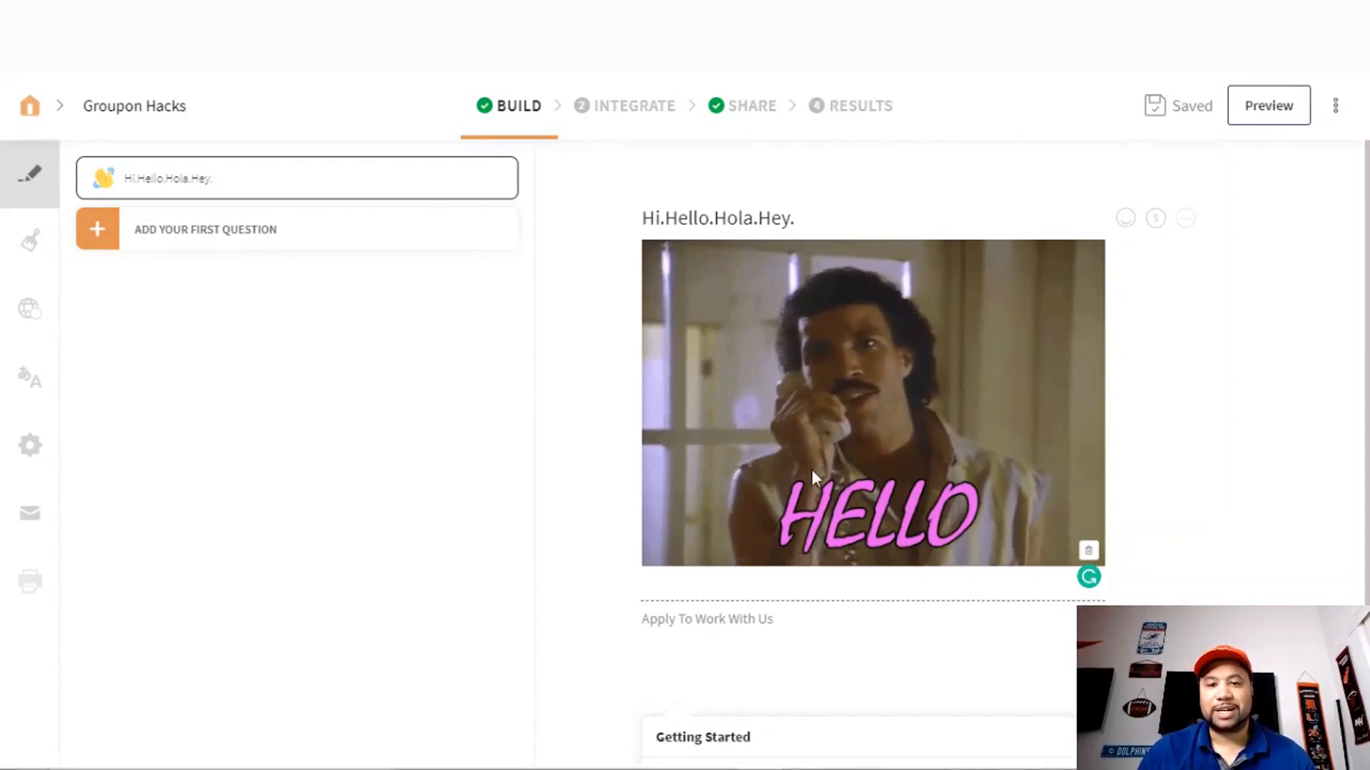
# - Add a required text question titled 'Name?'
pyautogui.click(202, 230)
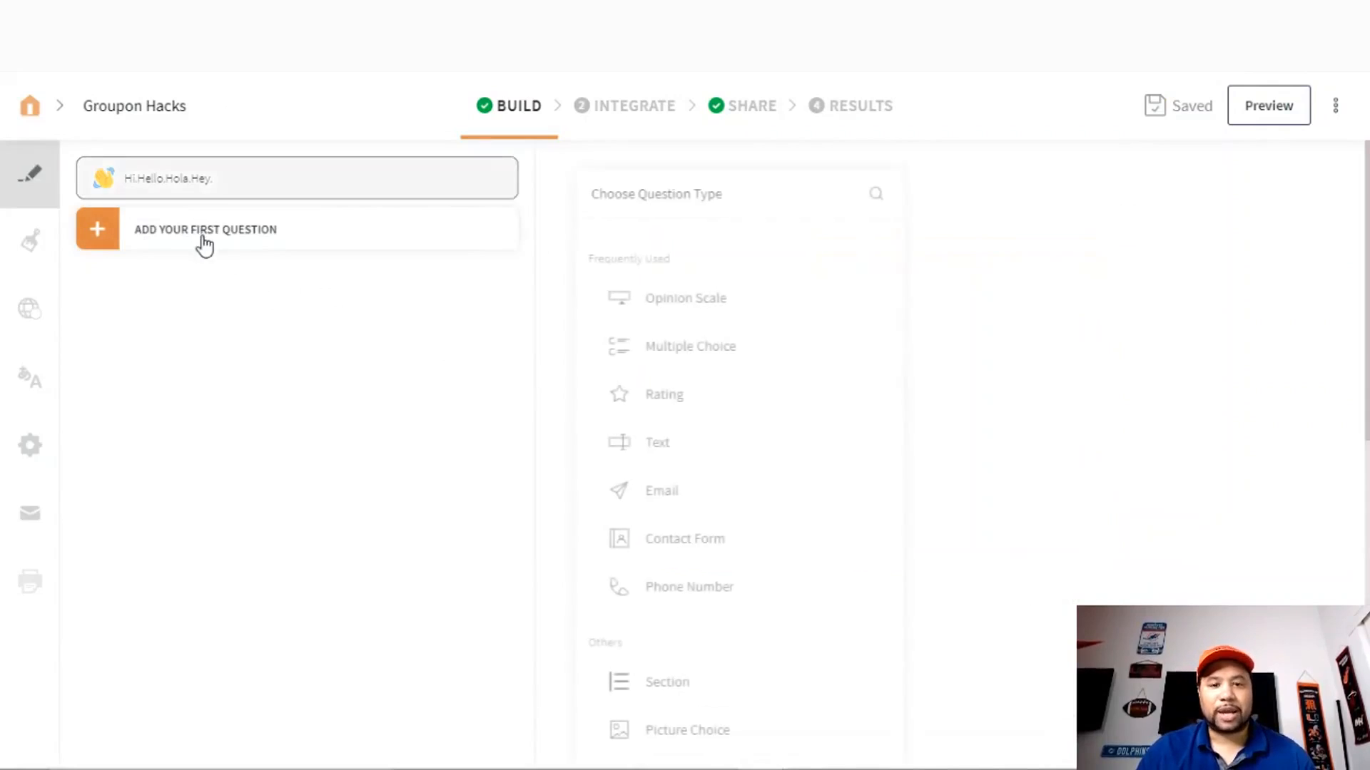
pyautogui.click(663, 445)
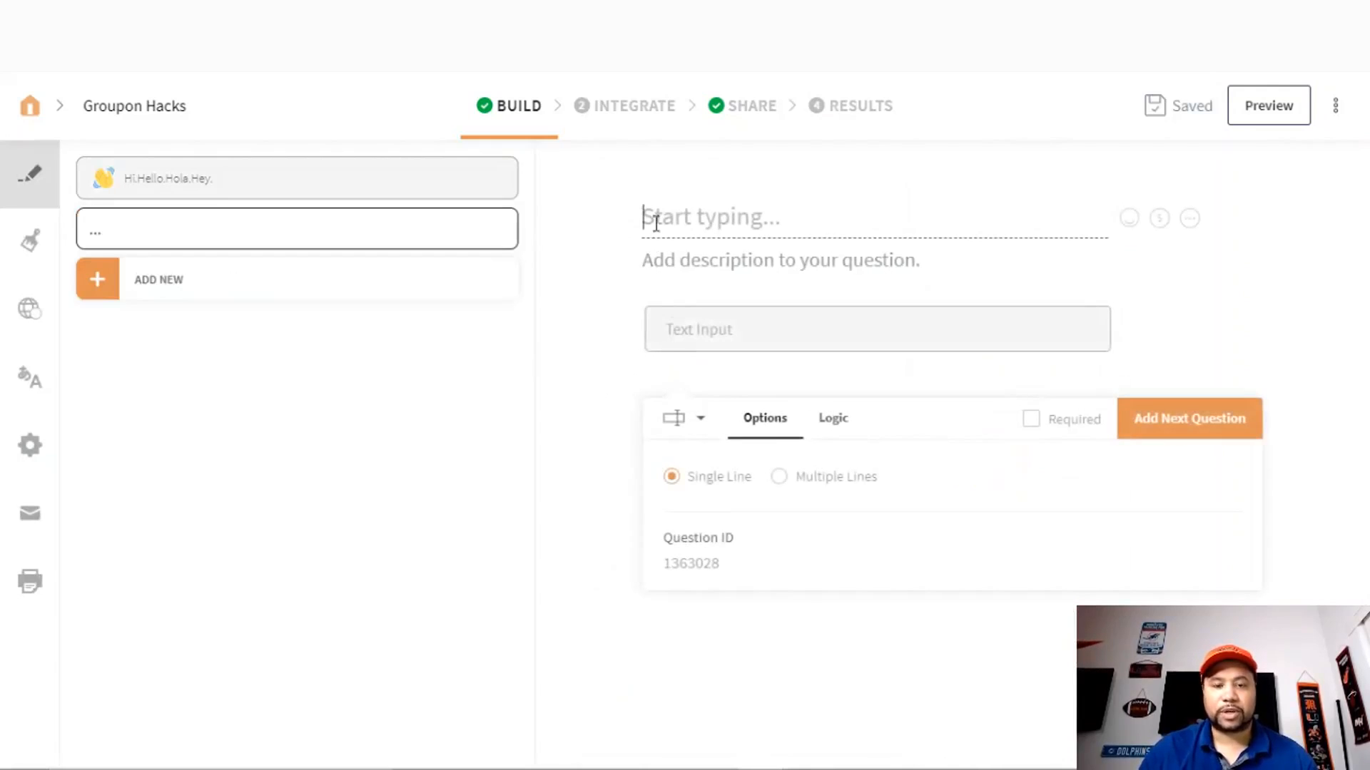
pyautogui.write('Name?')
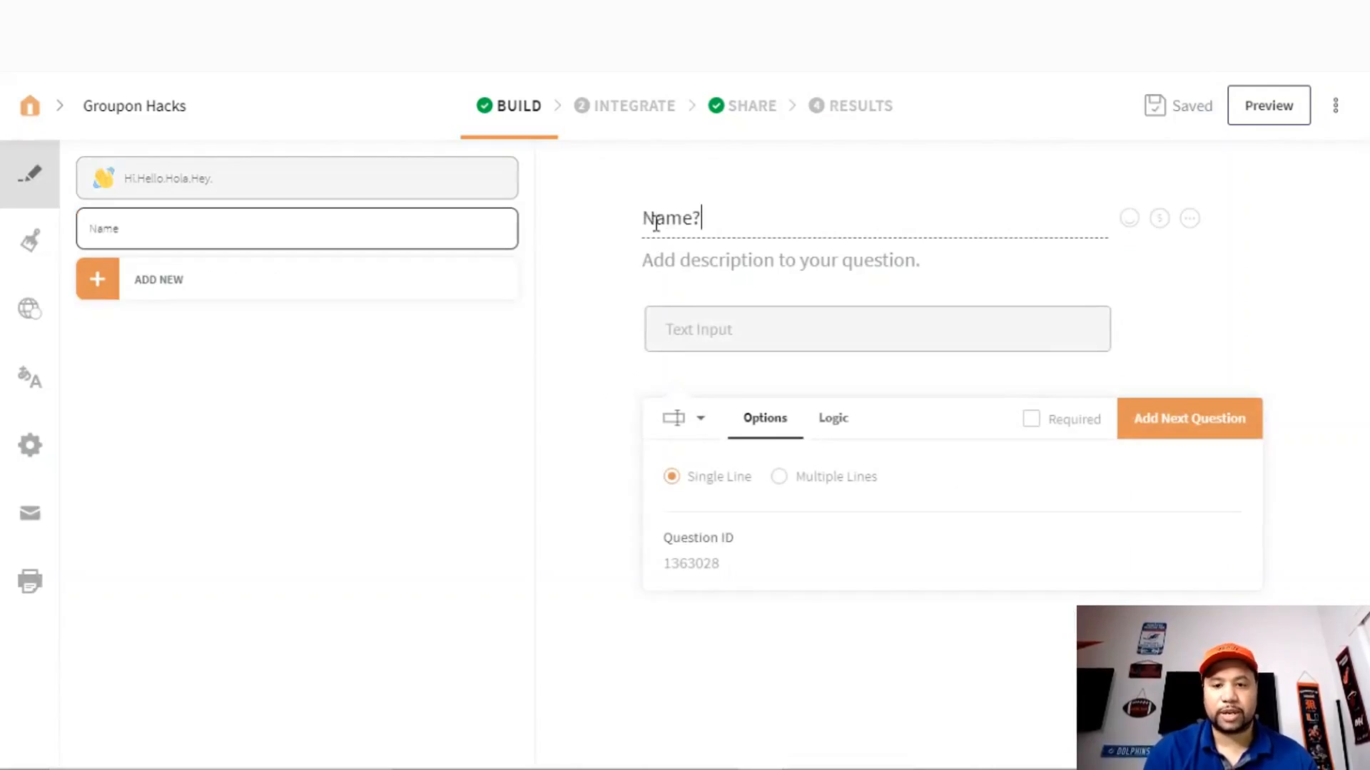
pyautogui.click(1031, 419)
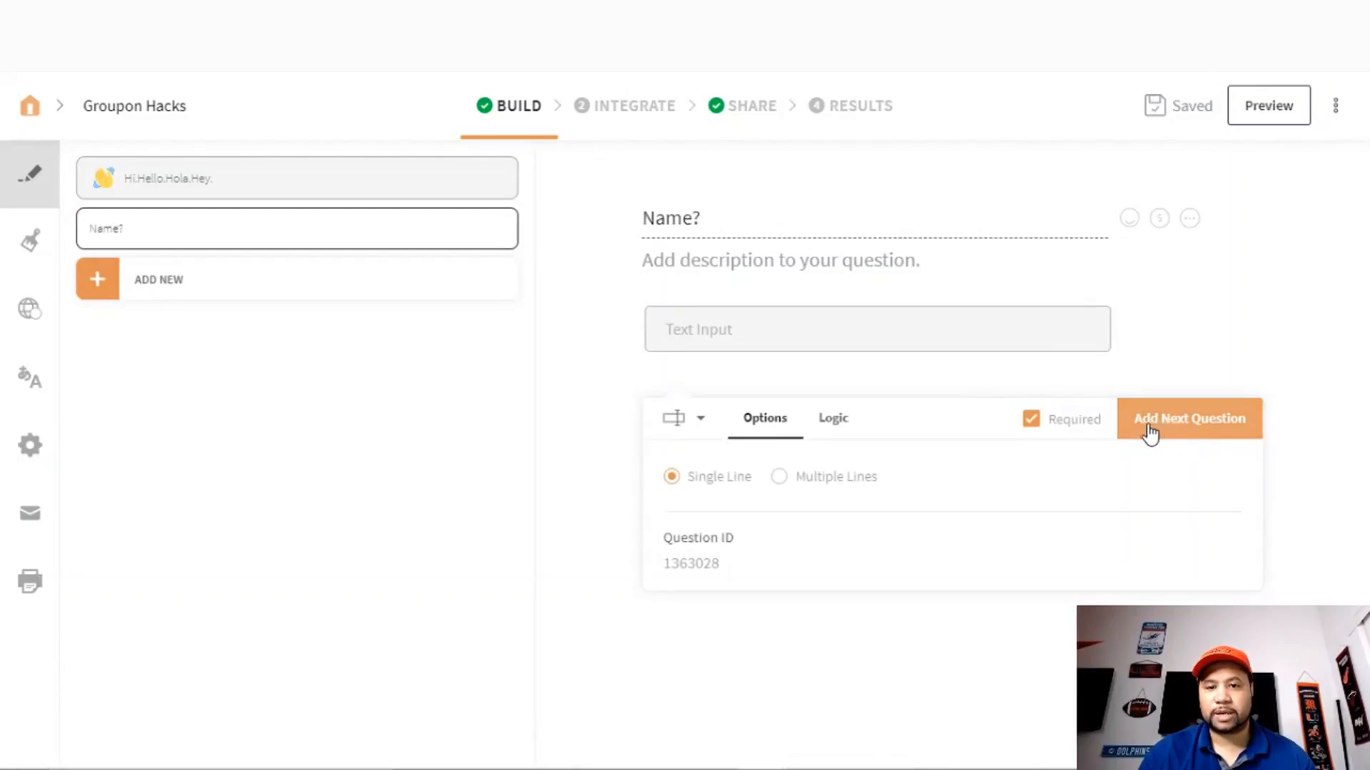
# - Add a required email question titled 'Email?'
pyautogui.click(1199, 428)
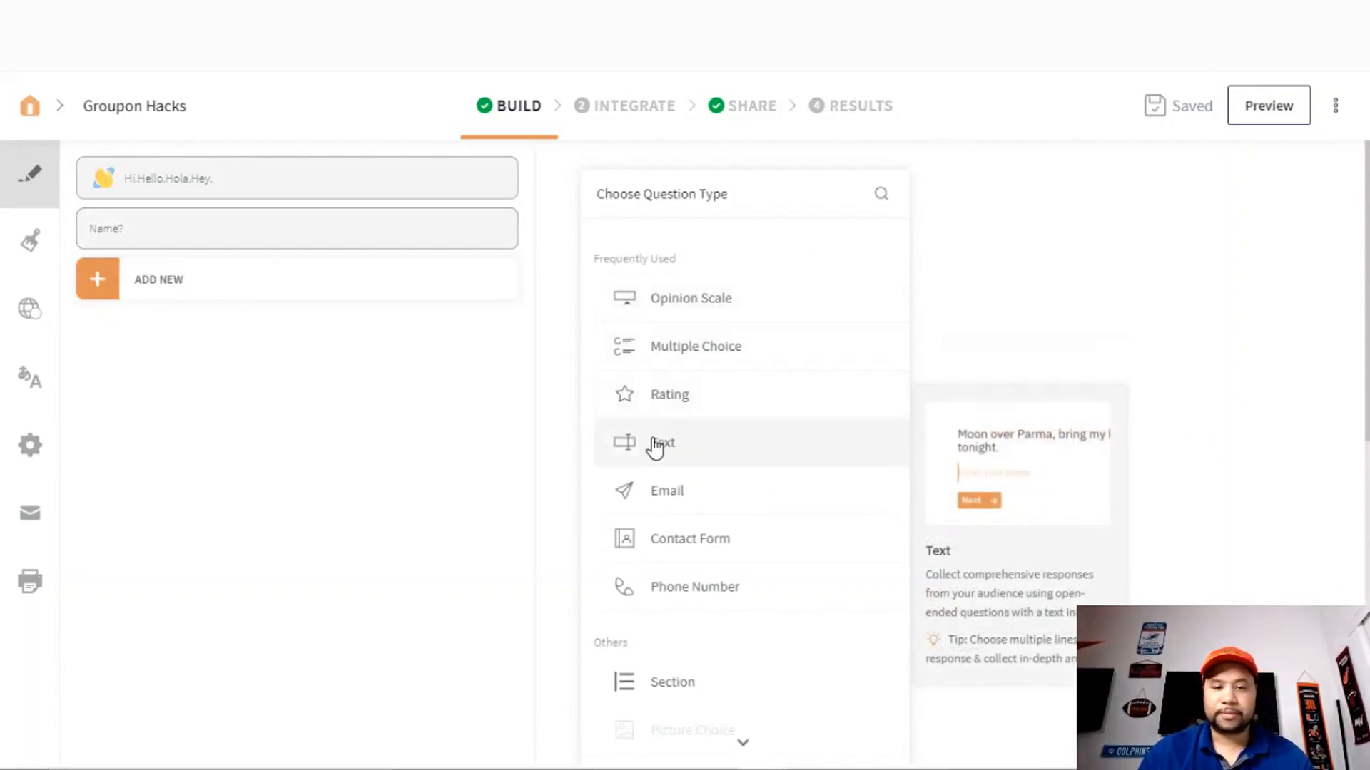
pyautogui.click(670, 492)
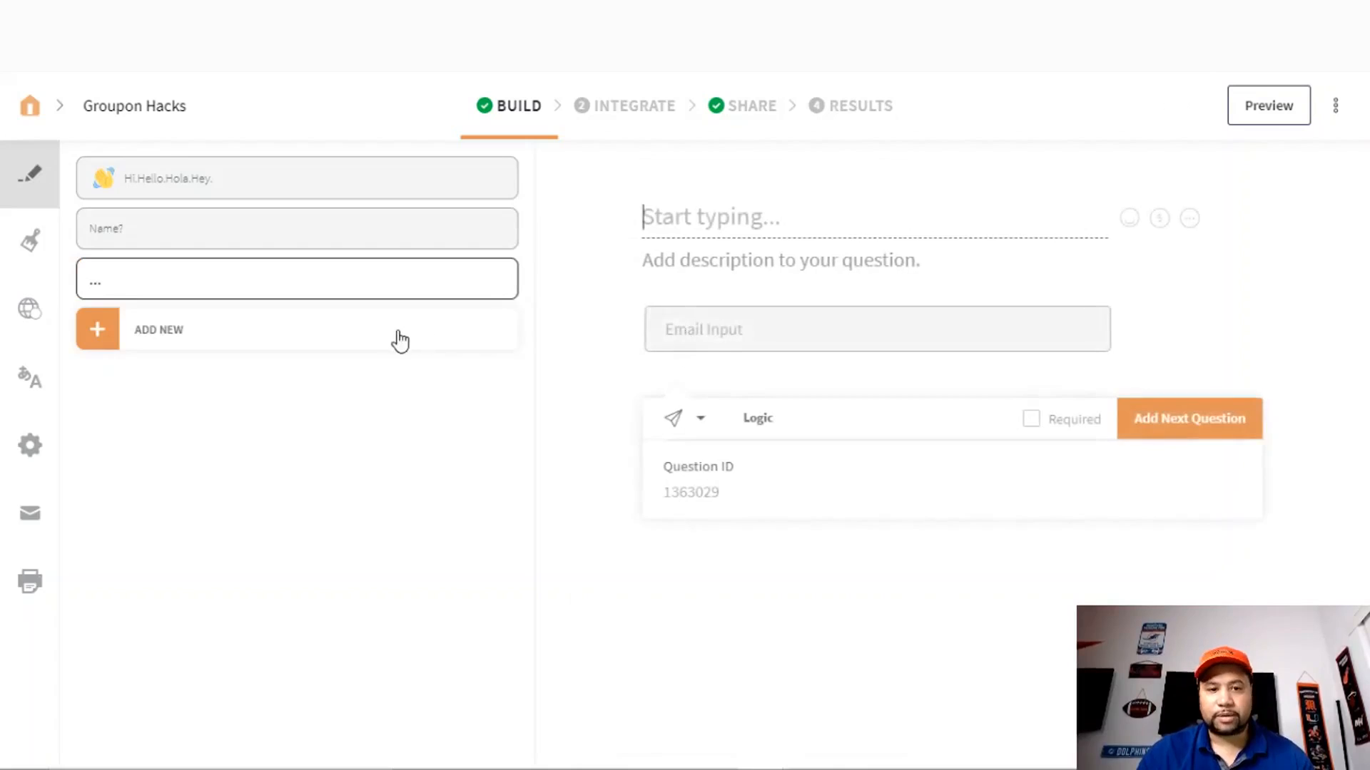
pyautogui.write('E')
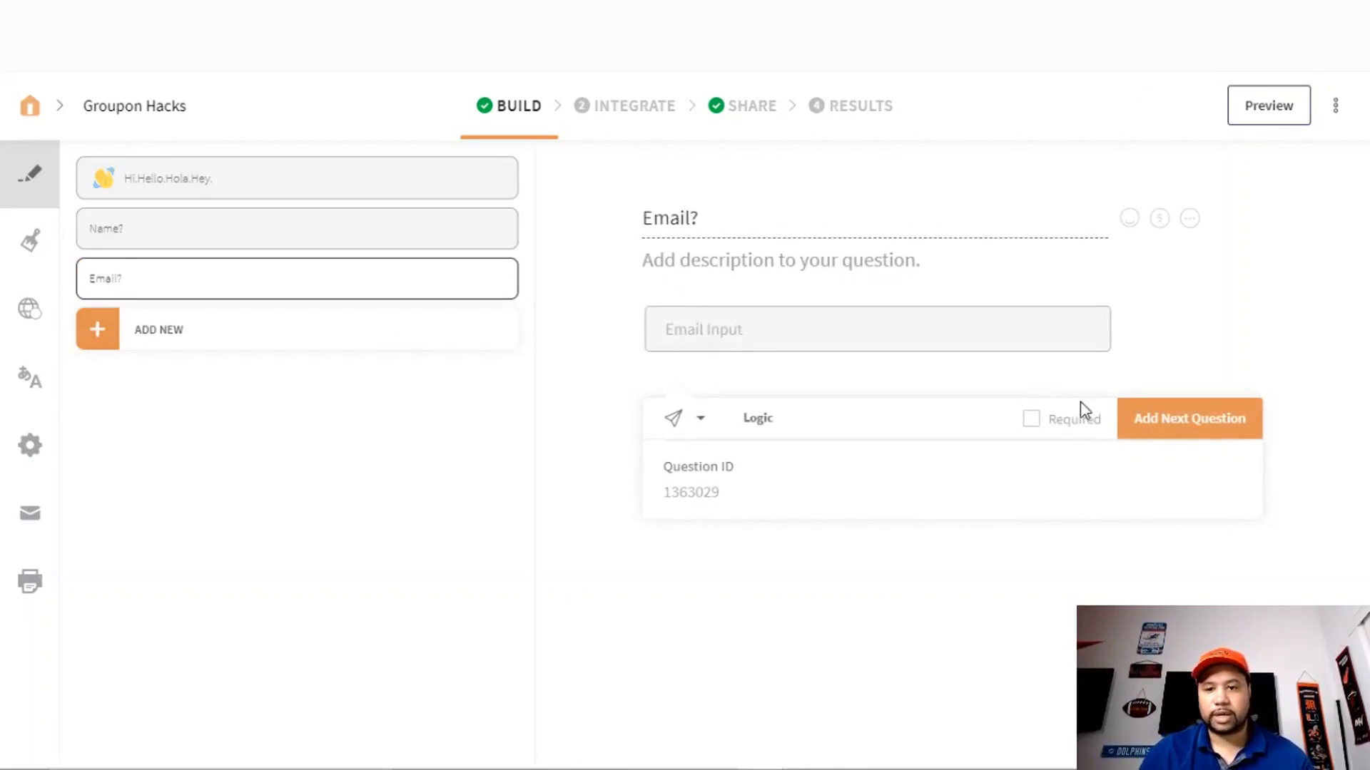
pyautogui.click(1031, 418)
# - Add a required phone-number question titled 'Phone?'
pyautogui.click(1170, 428)
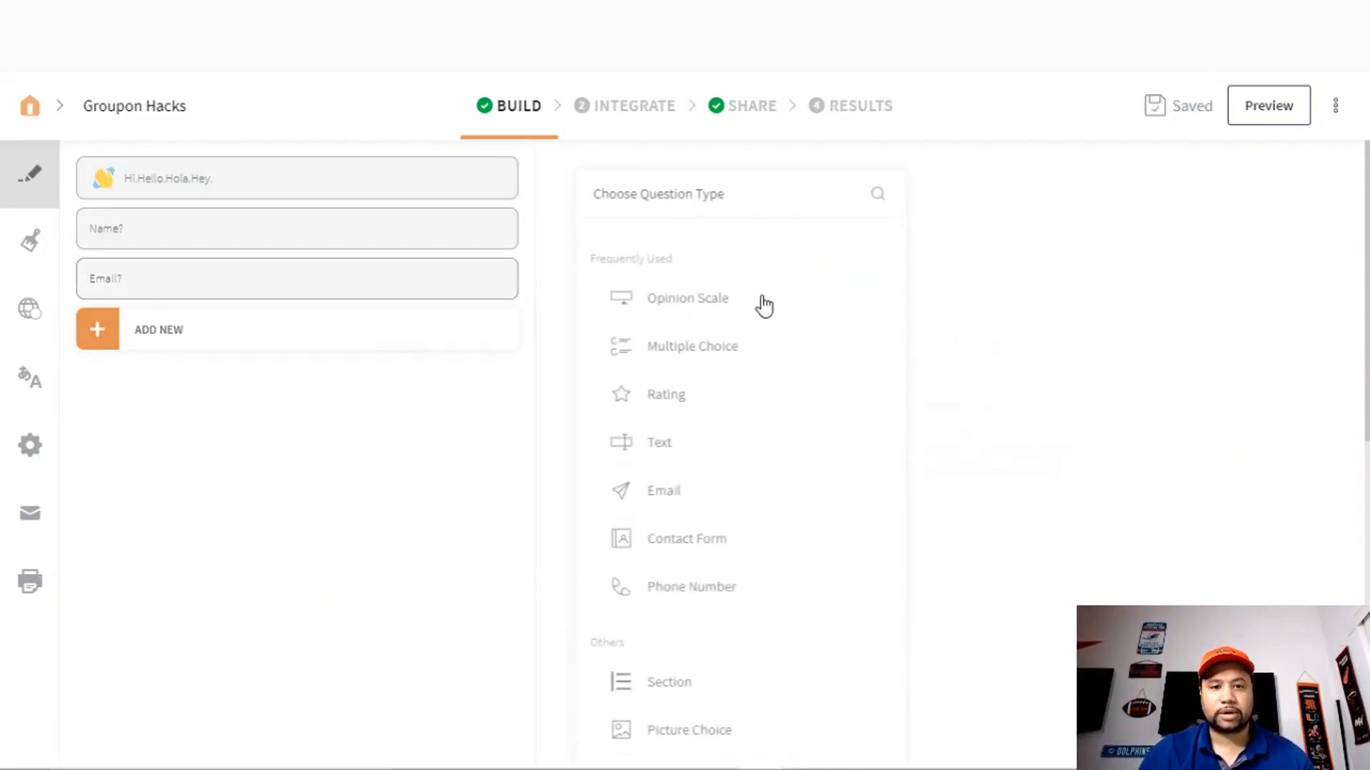
pyautogui.click(695, 588)
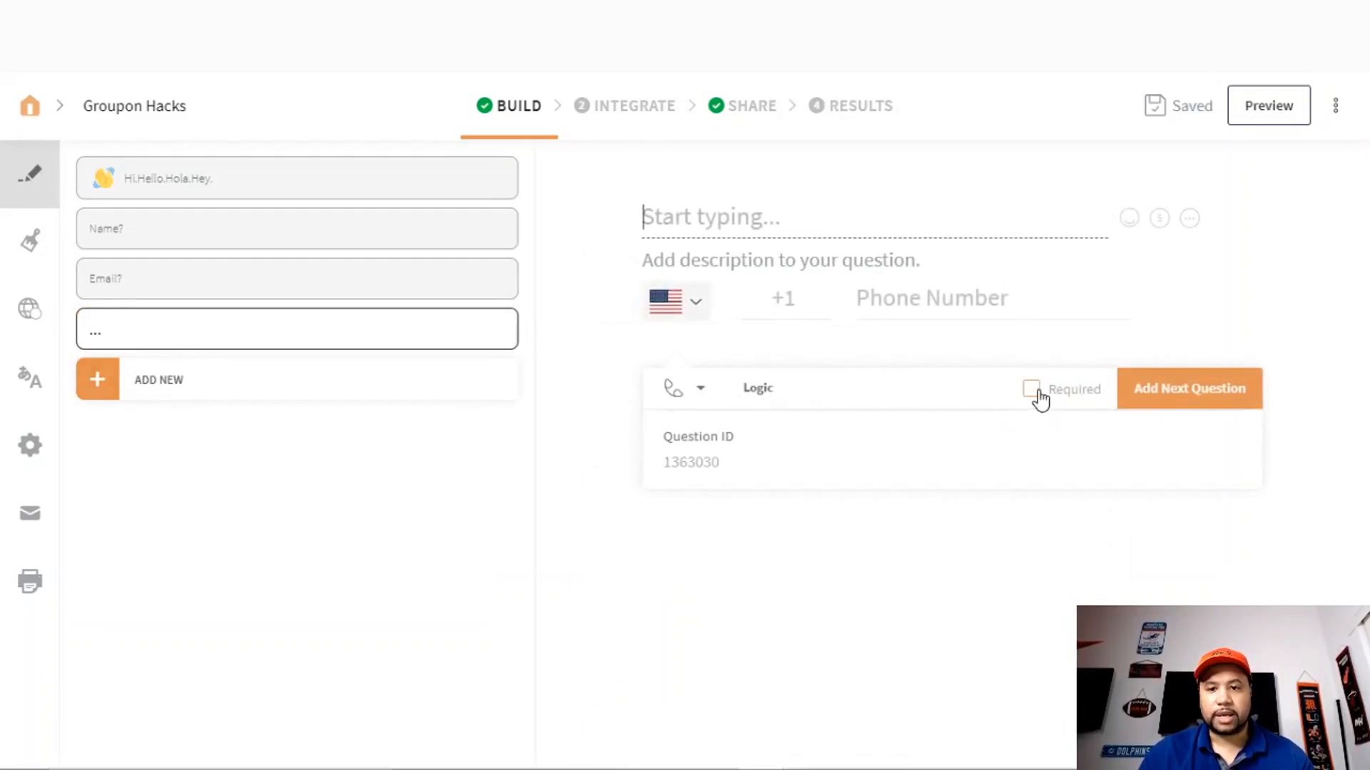
pyautogui.click(1032, 390)
pyautogui.write('Phoe')
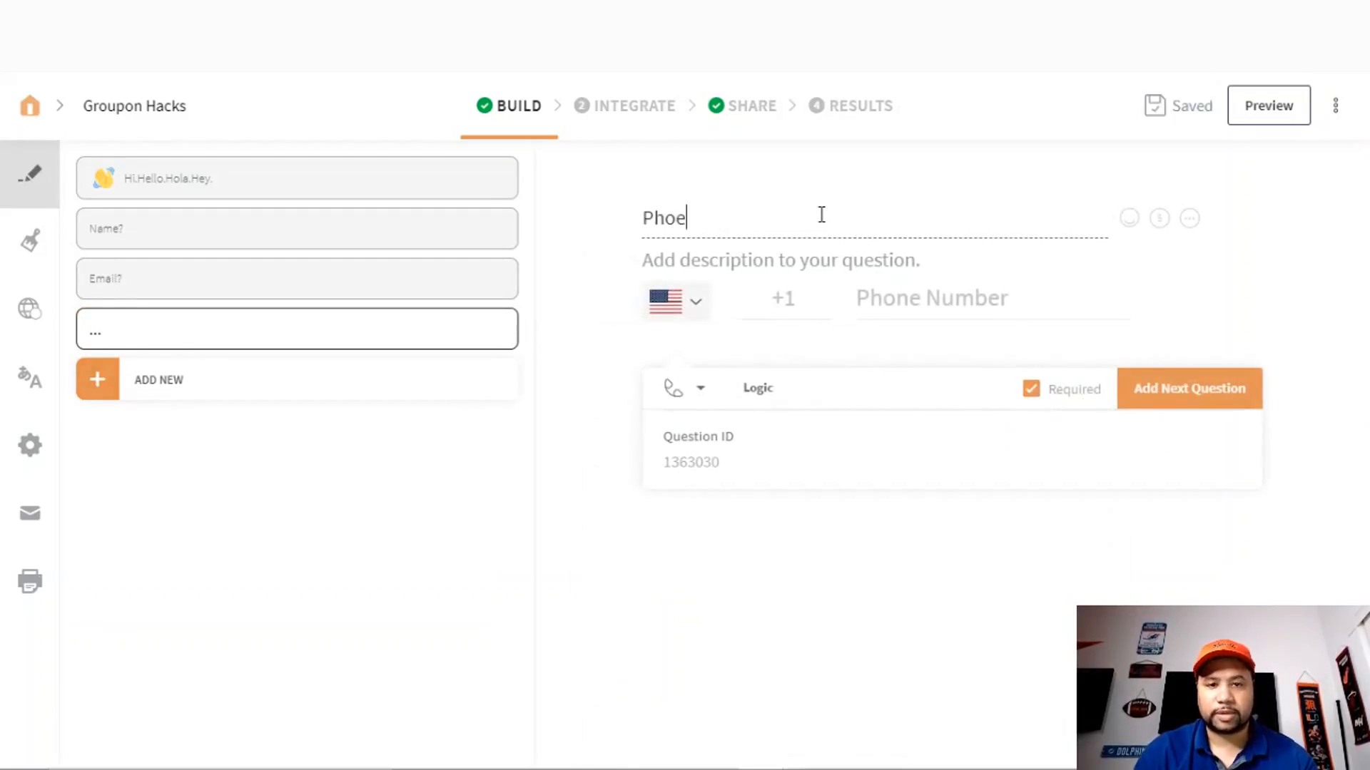
pyautogui.write('ne')
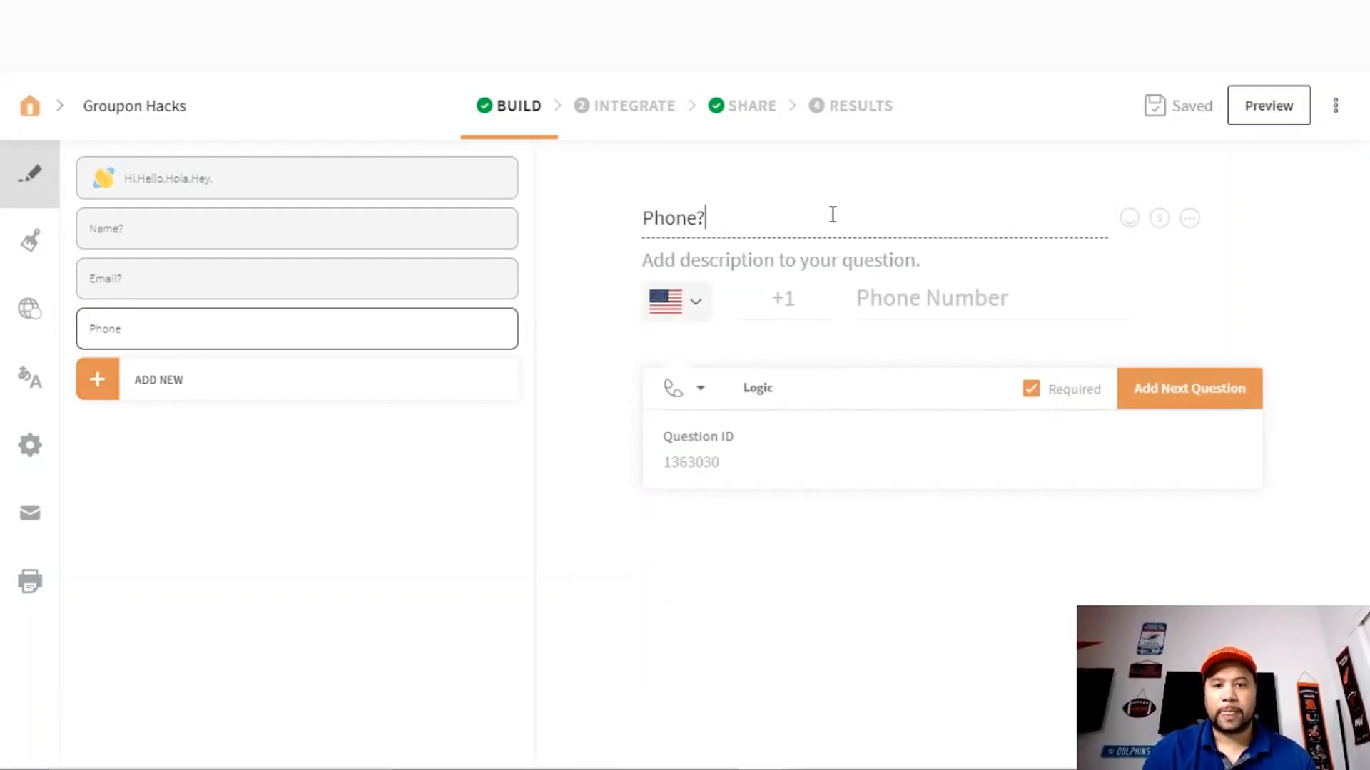
# - Add a text question titled 'Business Name?'
pyautogui.click(1176, 404)
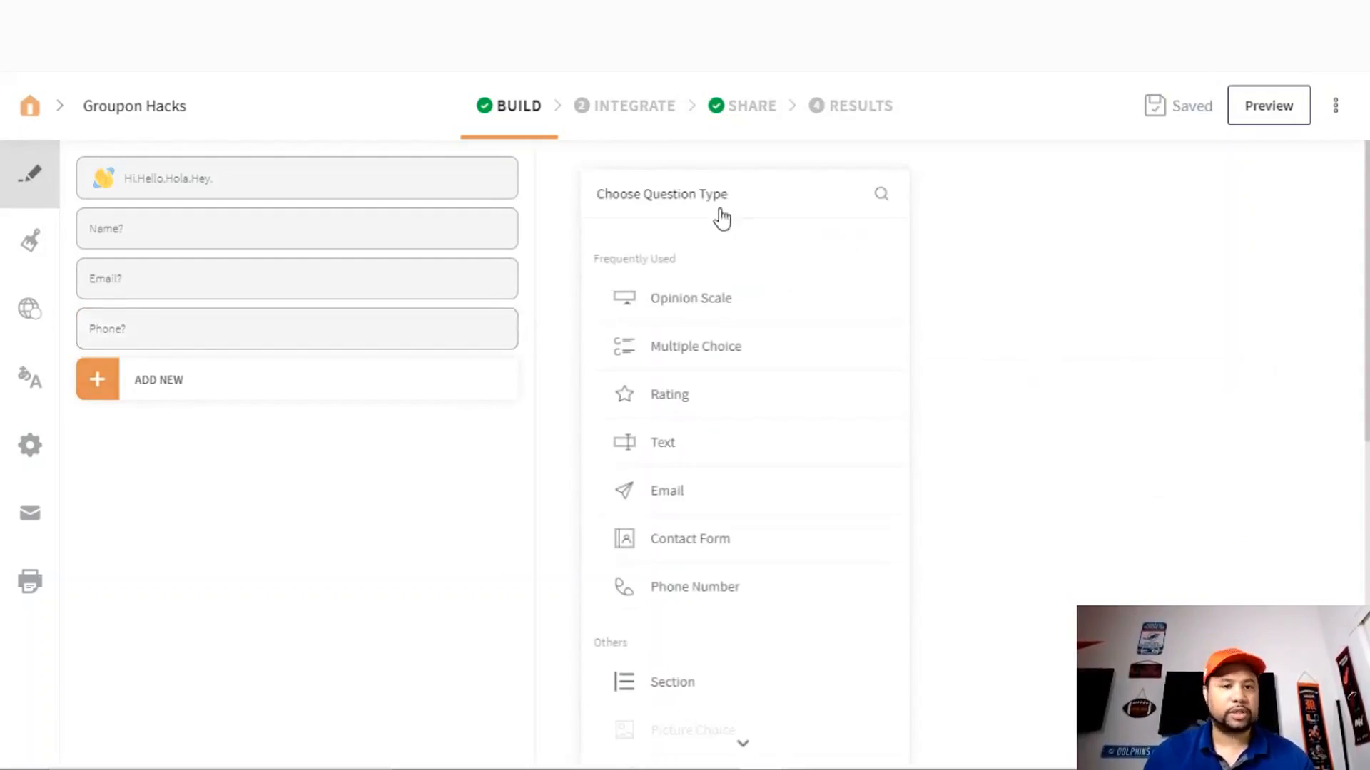
pyautogui.click(663, 450)
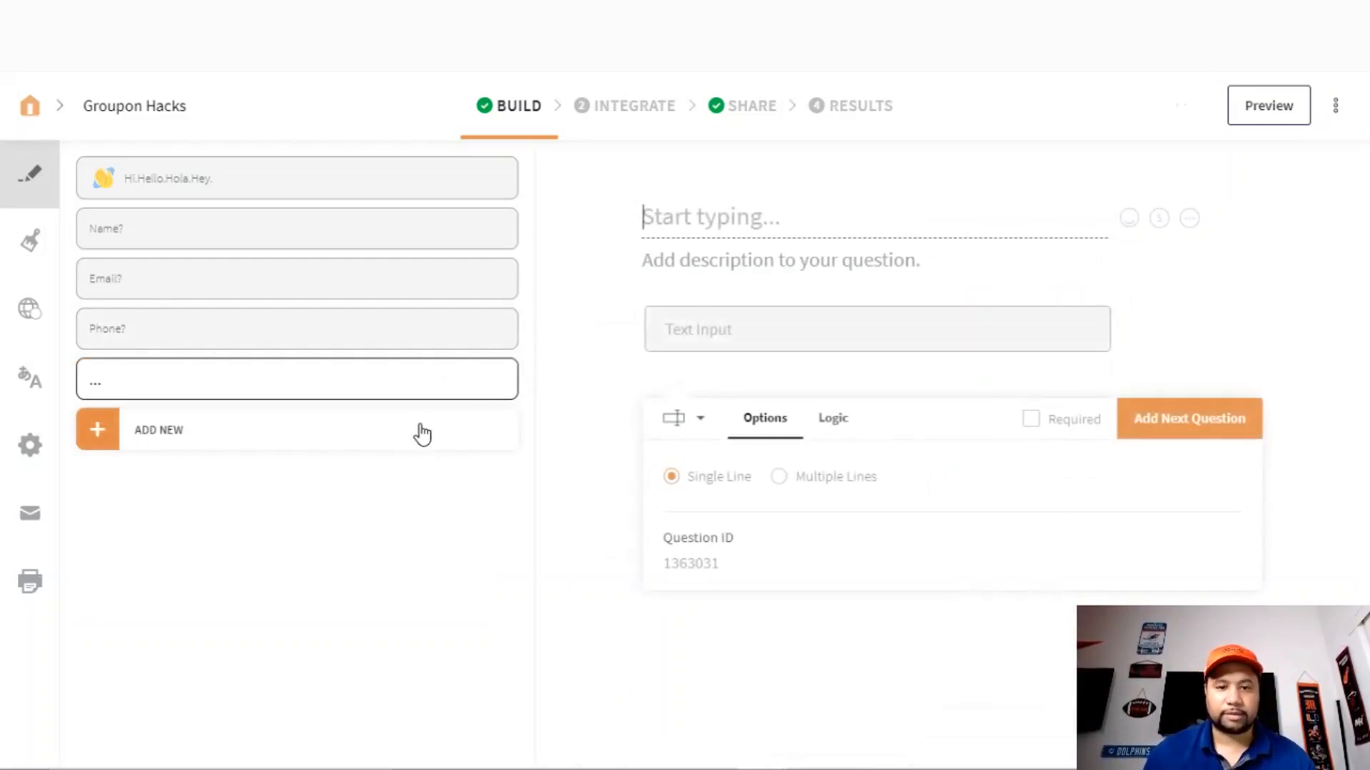
pyautogui.write('BUsi')
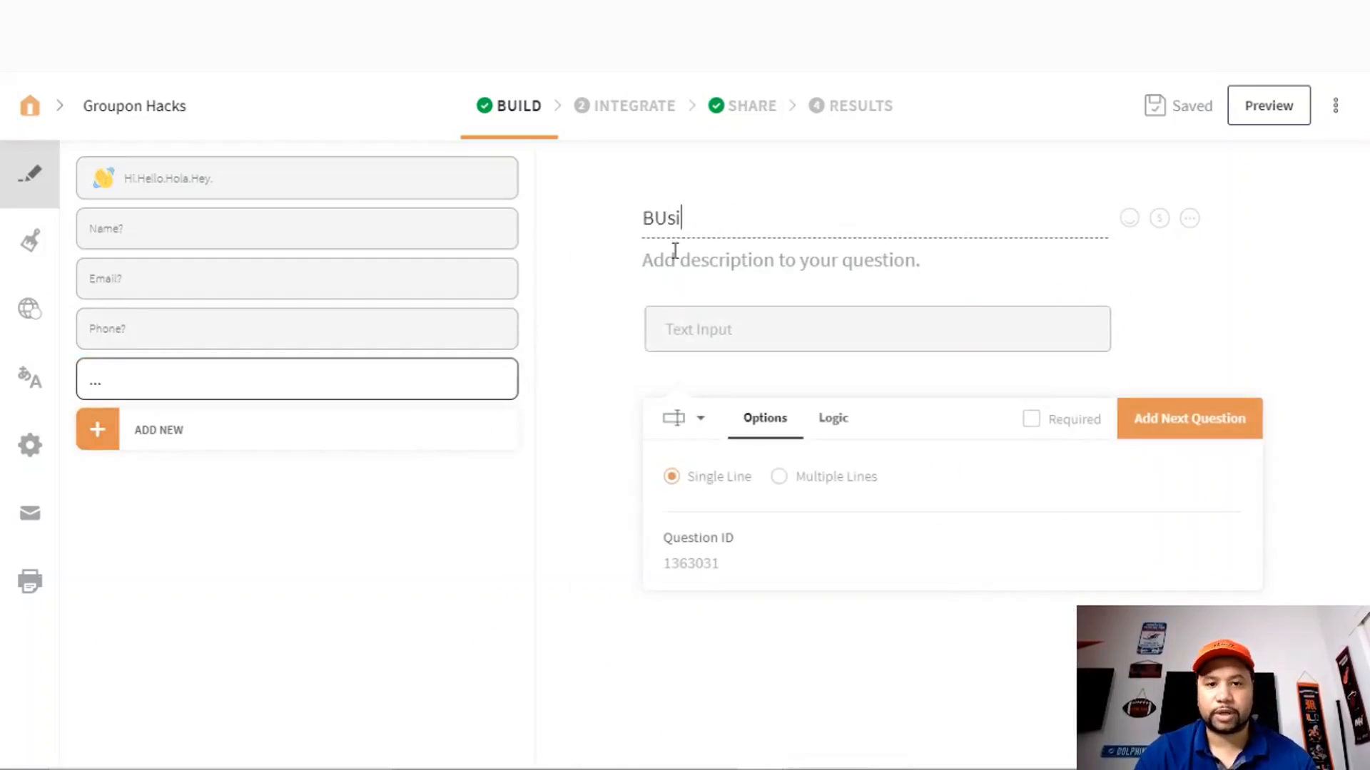
pyautogui.write('ne')
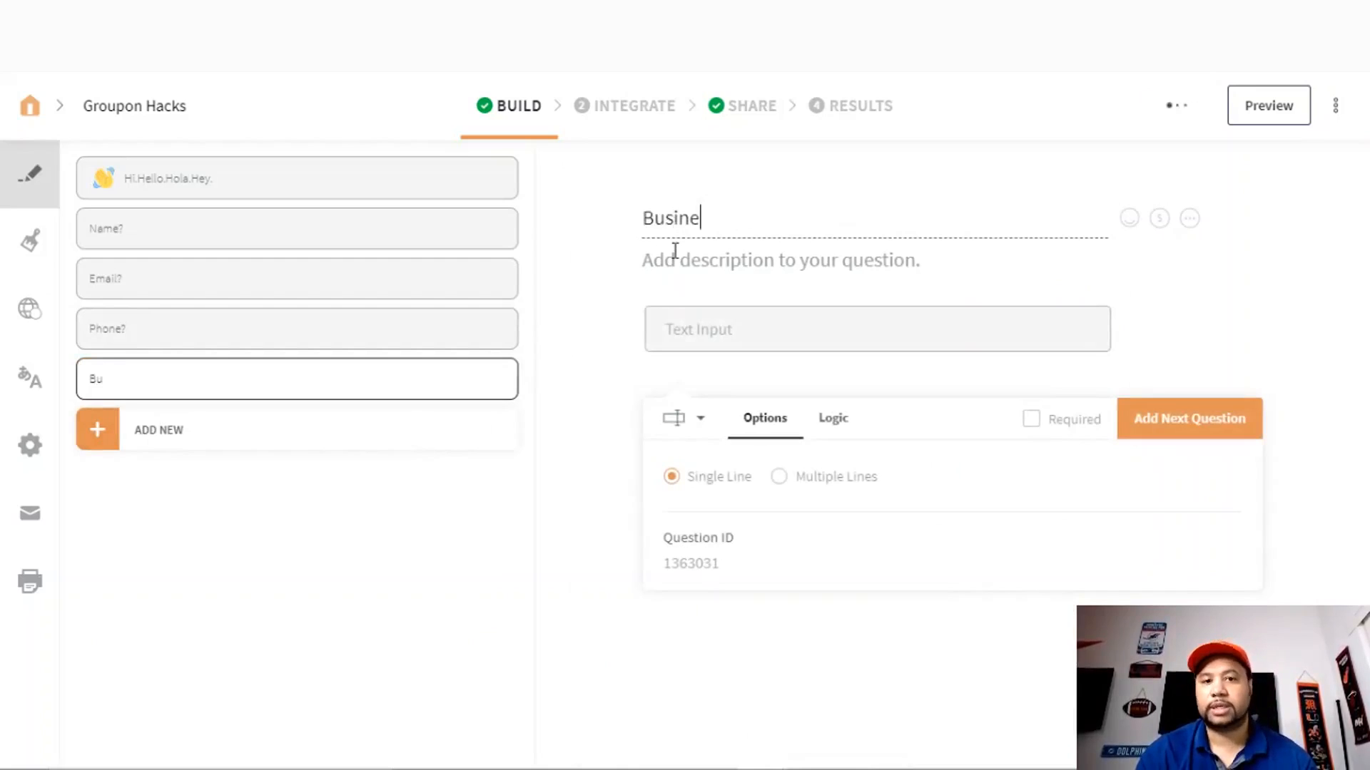
pyautogui.write('ss Name?')
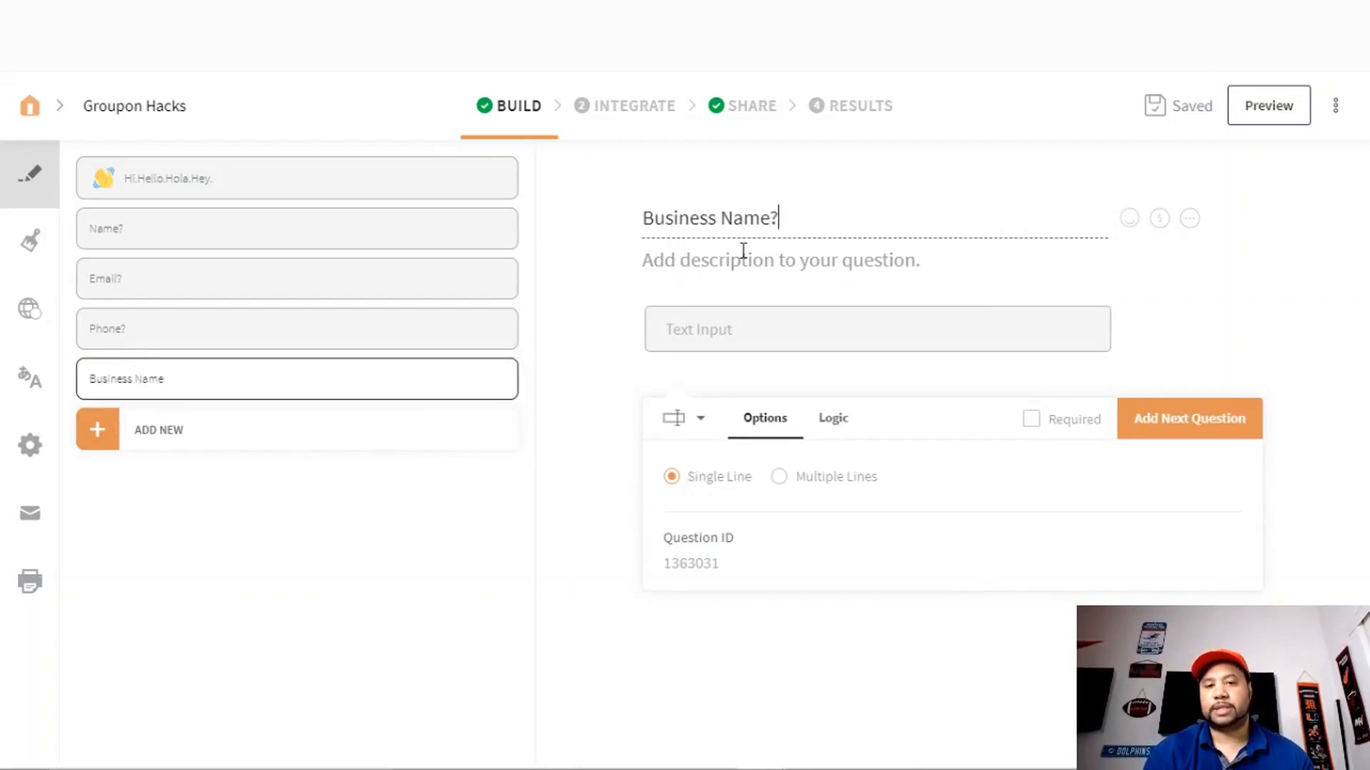
# - Make the Business Name? question required
pyautogui.click(1212, 427)
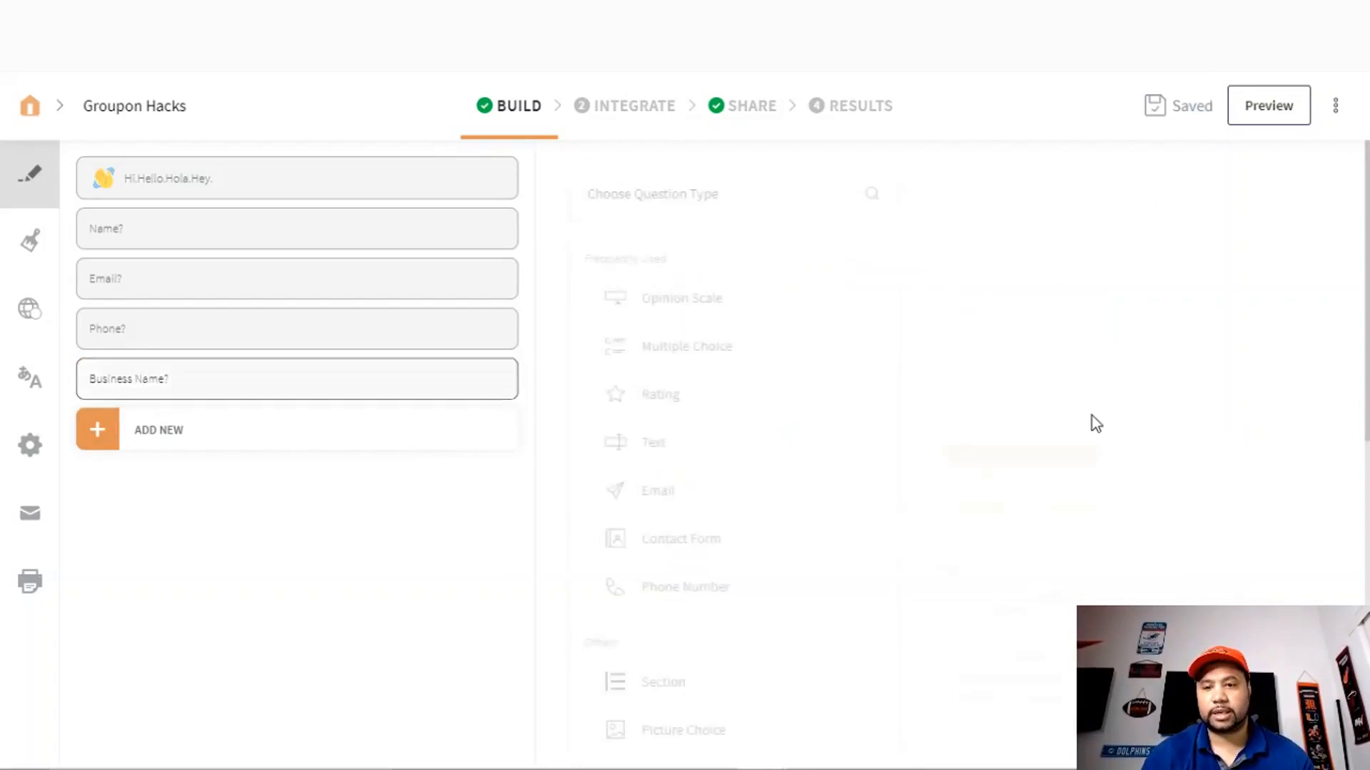
pyautogui.click(454, 388)
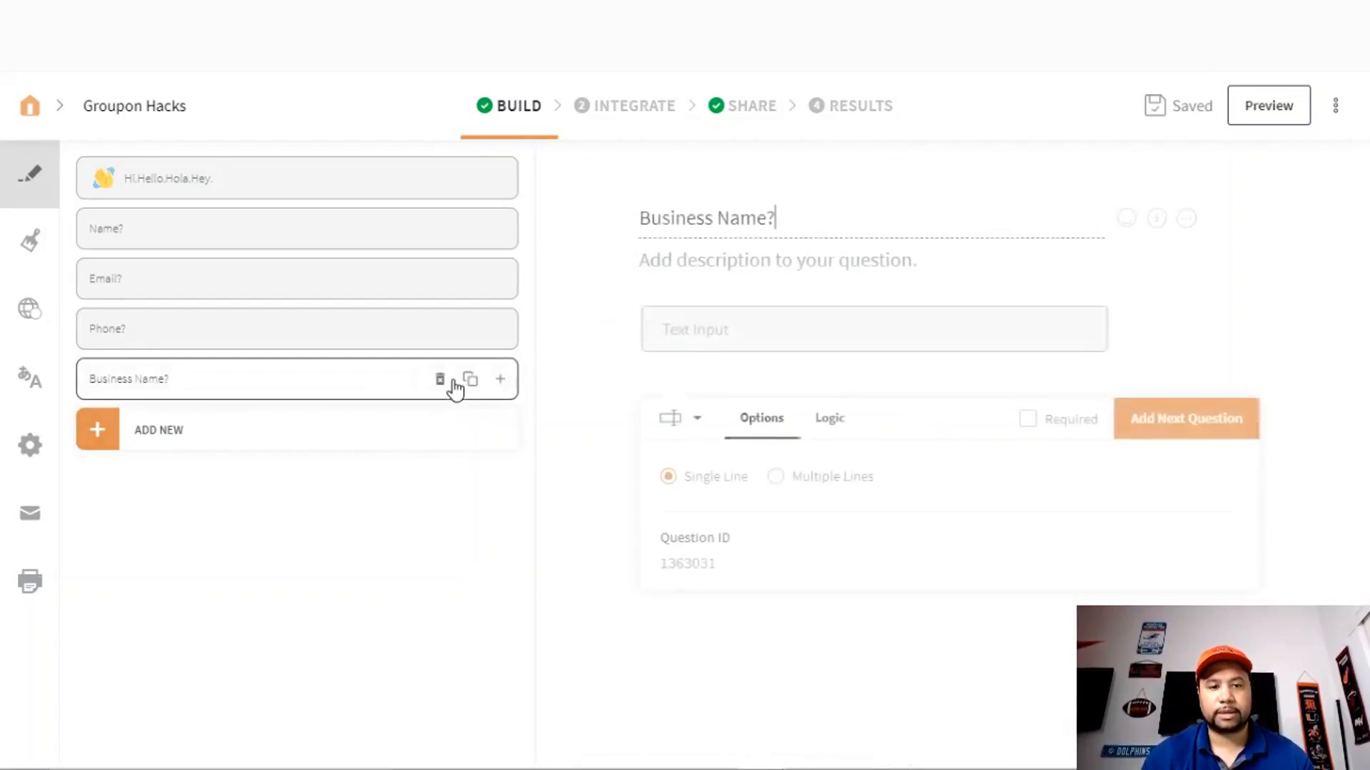
pyautogui.click(1036, 424)
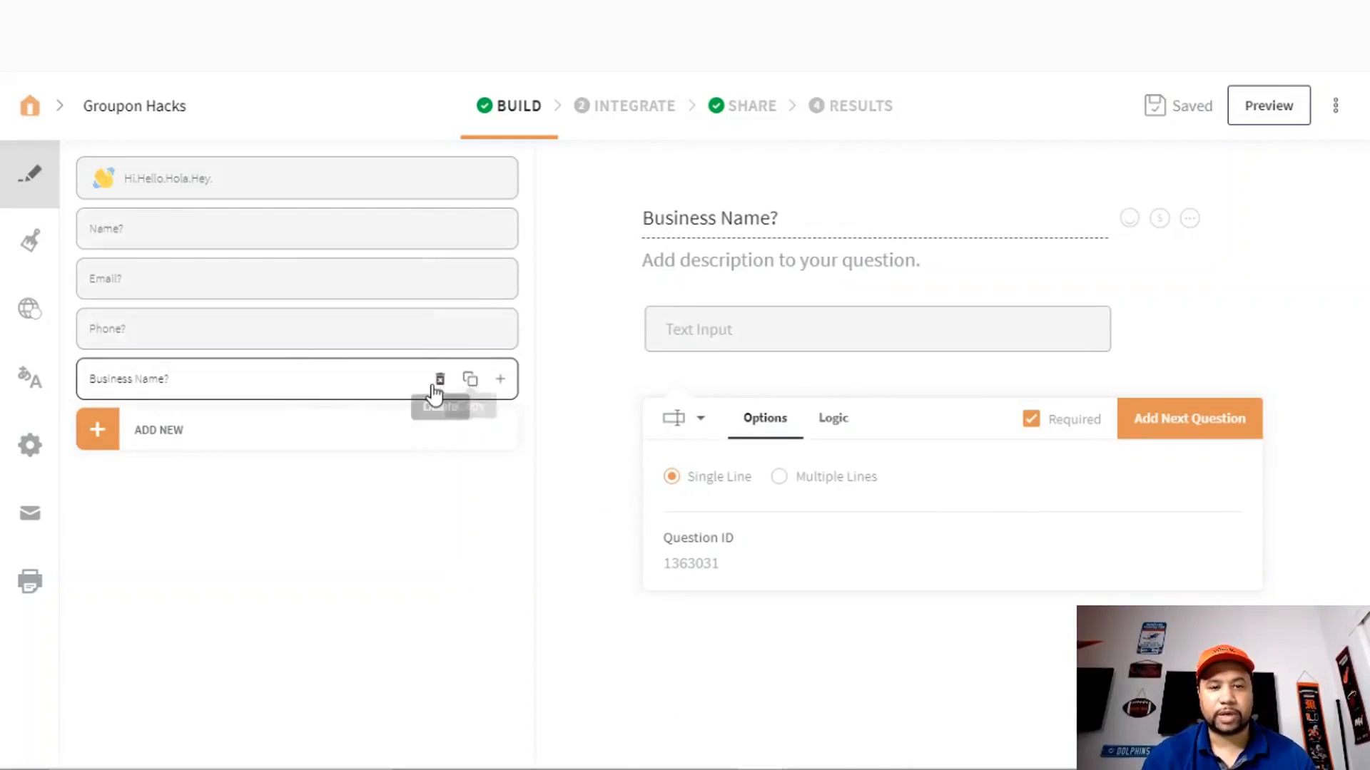
# - Add a required text question 'Paste a link to your Groupon Offer'
pyautogui.click(1234, 426)
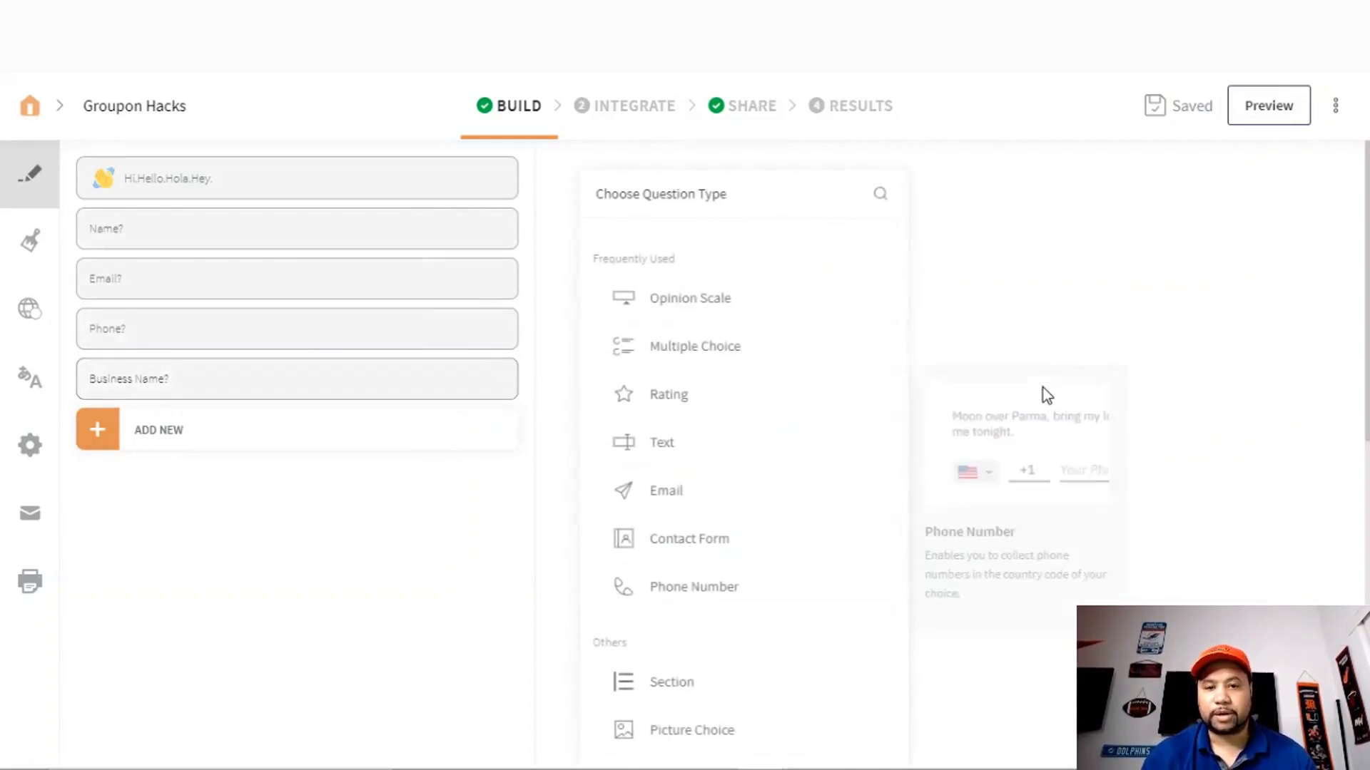
pyautogui.click(669, 449)
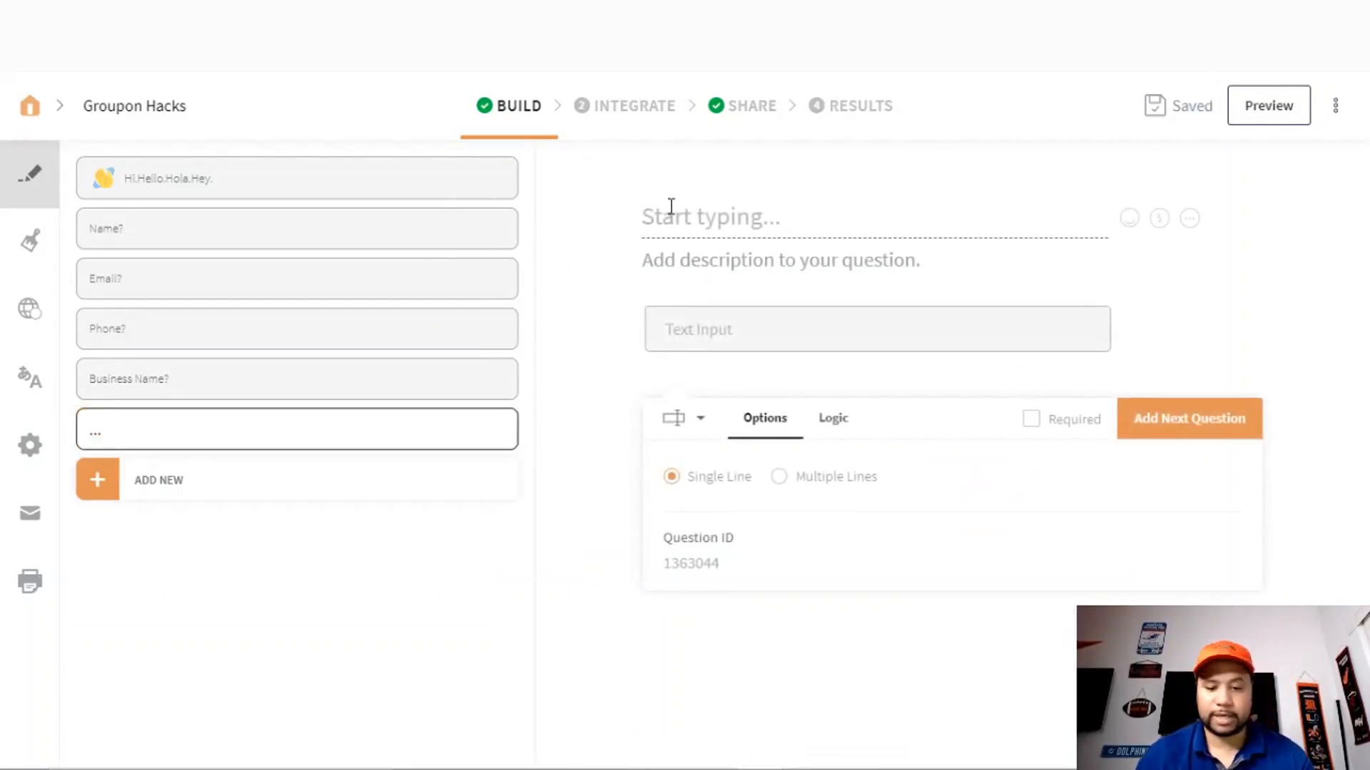
pyautogui.write('Pa')
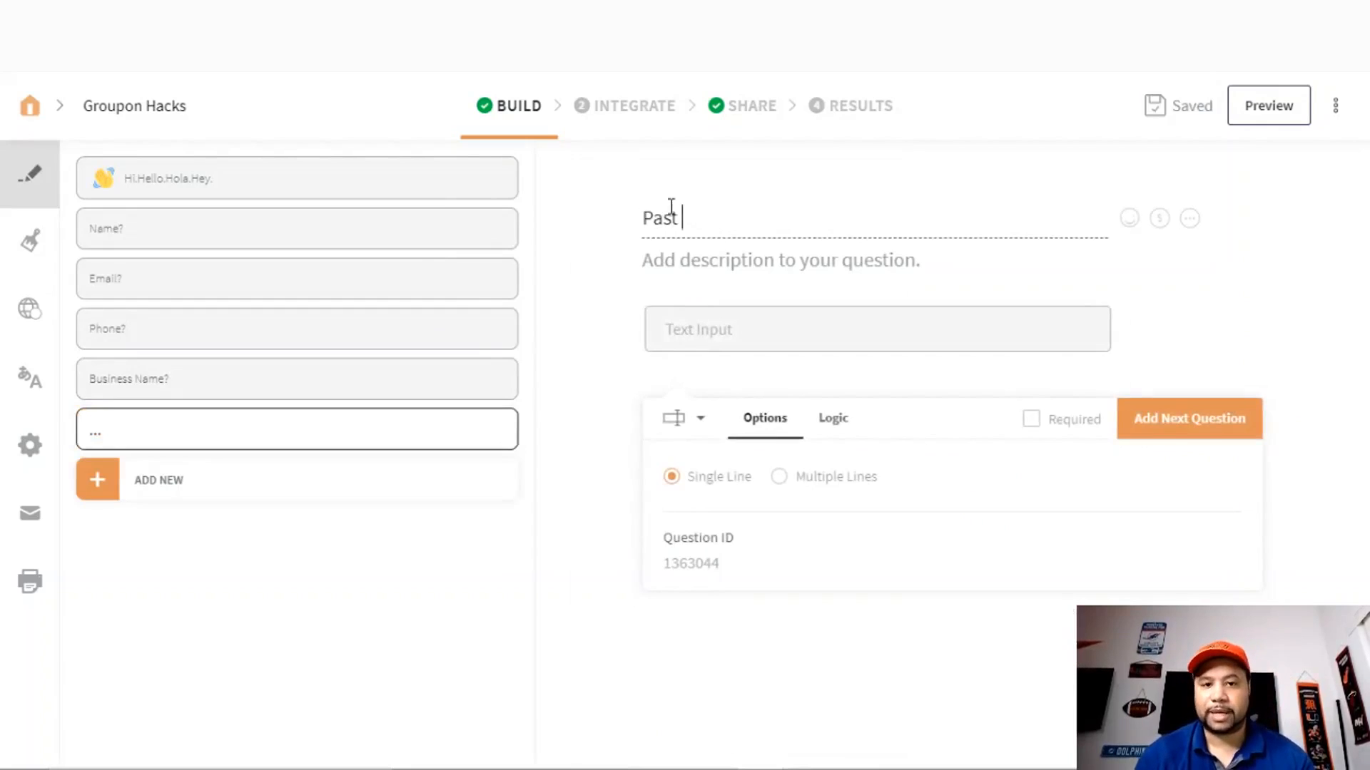
pyautogui.write('ste A l')
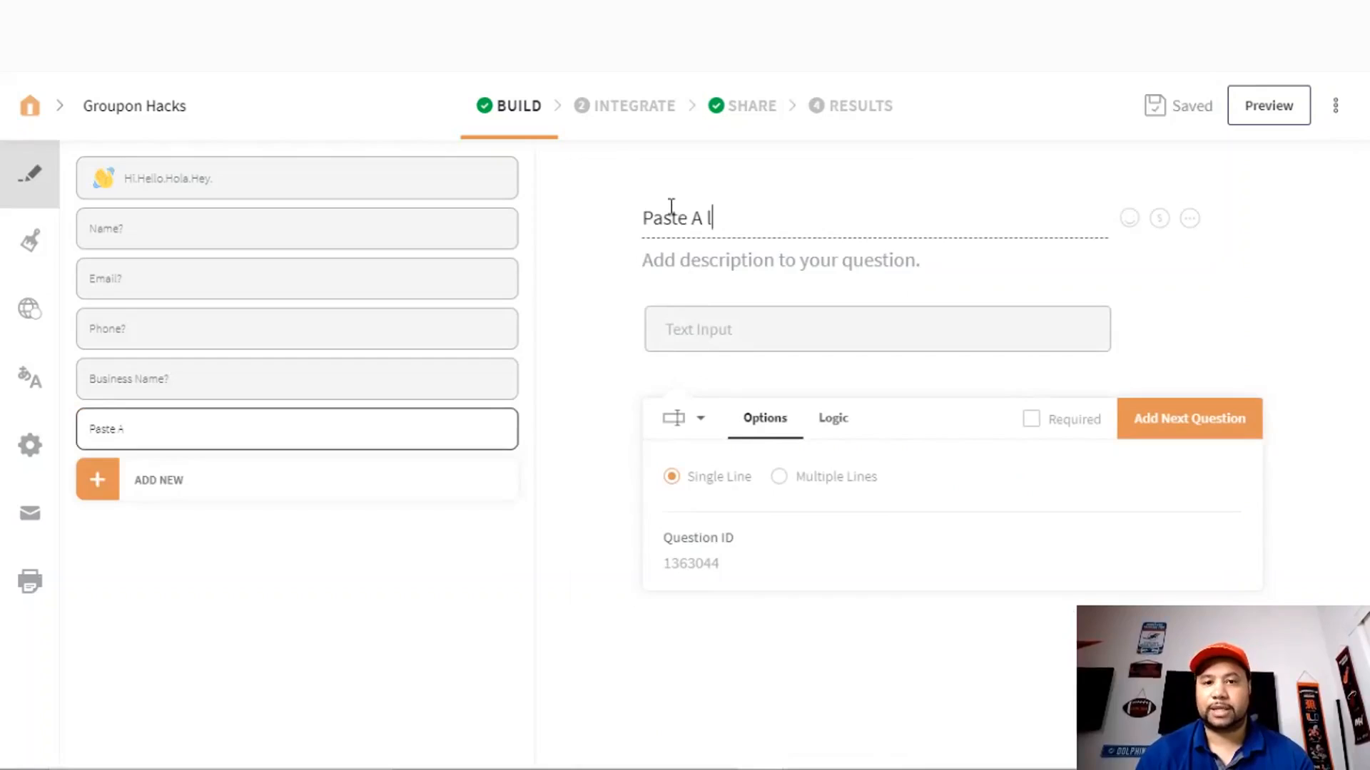
pyautogui.press('BackSpace')
pyautogui.press('BackSpace')
pyautogui.press('BackSpace')
pyautogui.write('a link to ')
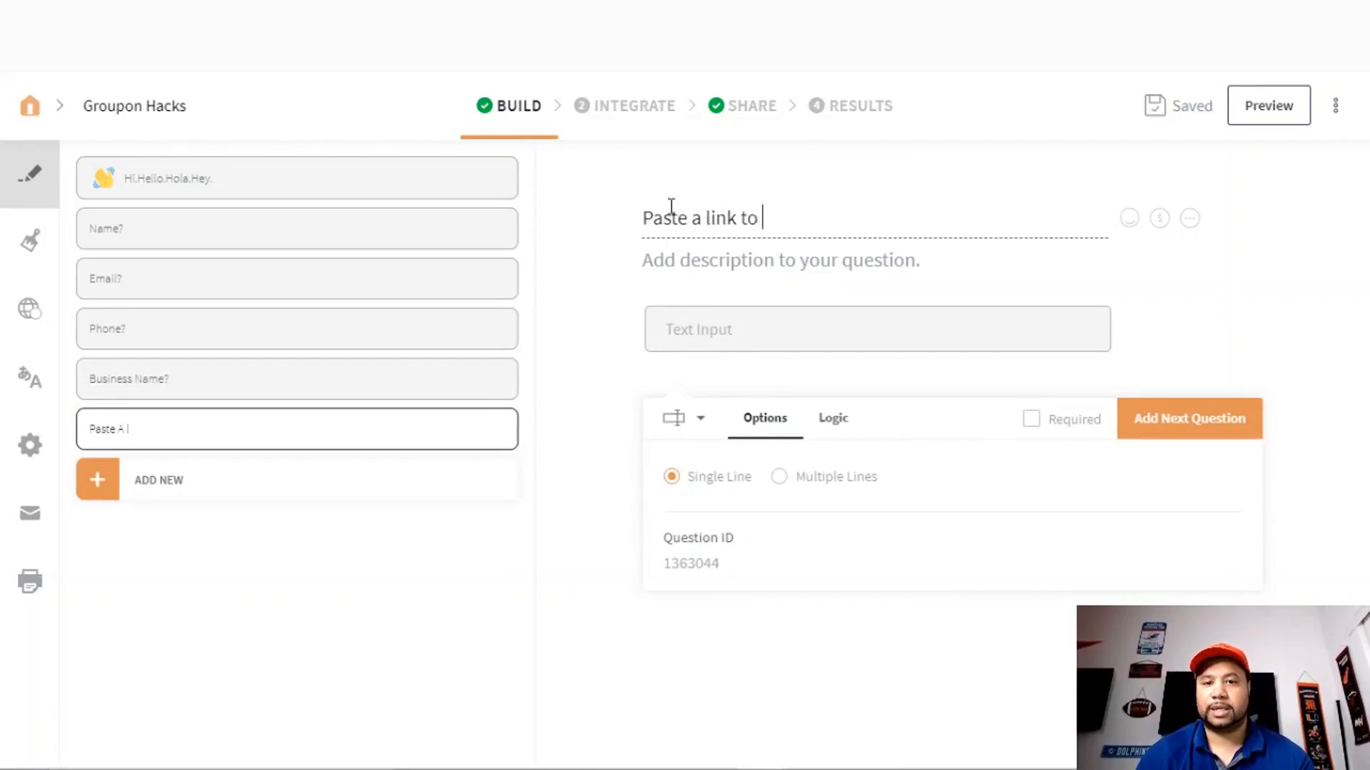
pyautogui.write('your gro')
pyautogui.press('BackSpace')
pyautogui.press('BackSpace')
pyautogui.write('Gr')
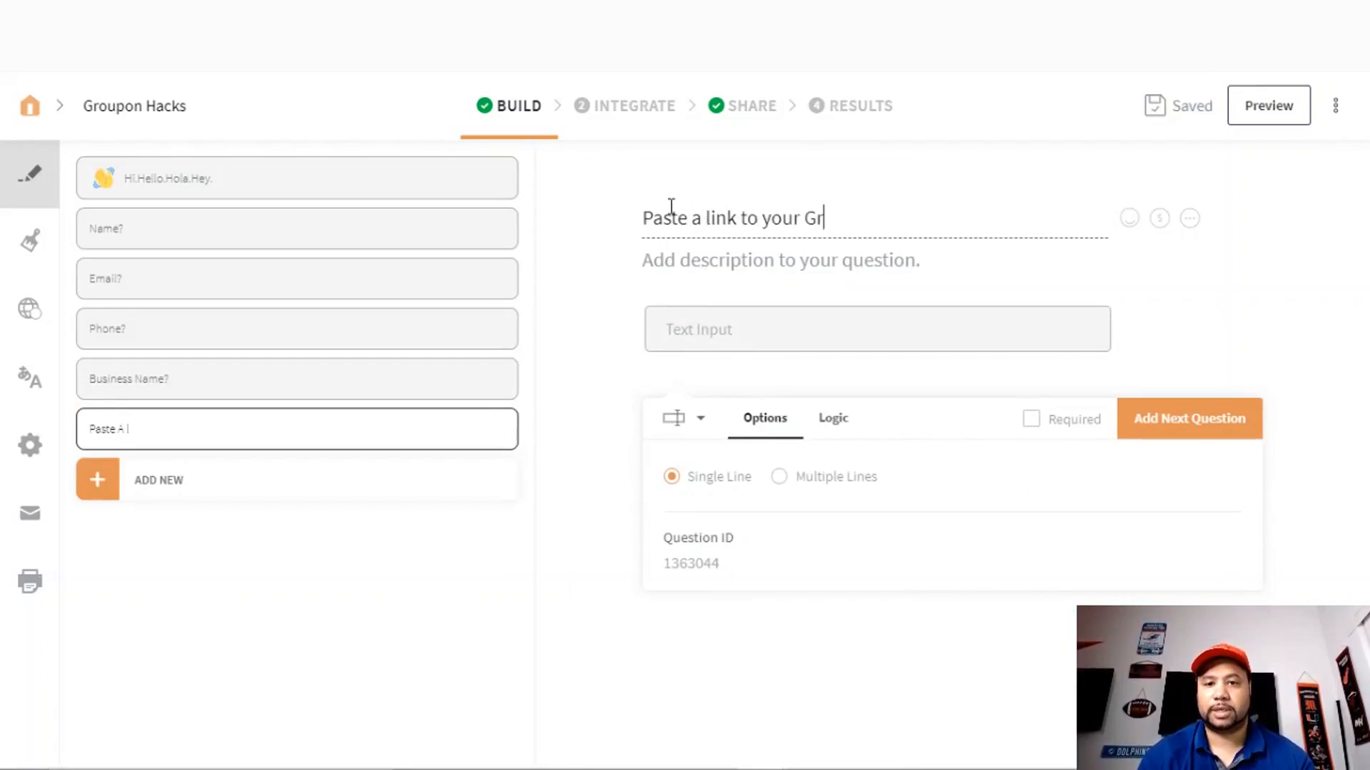
pyautogui.write('oupon Offer')
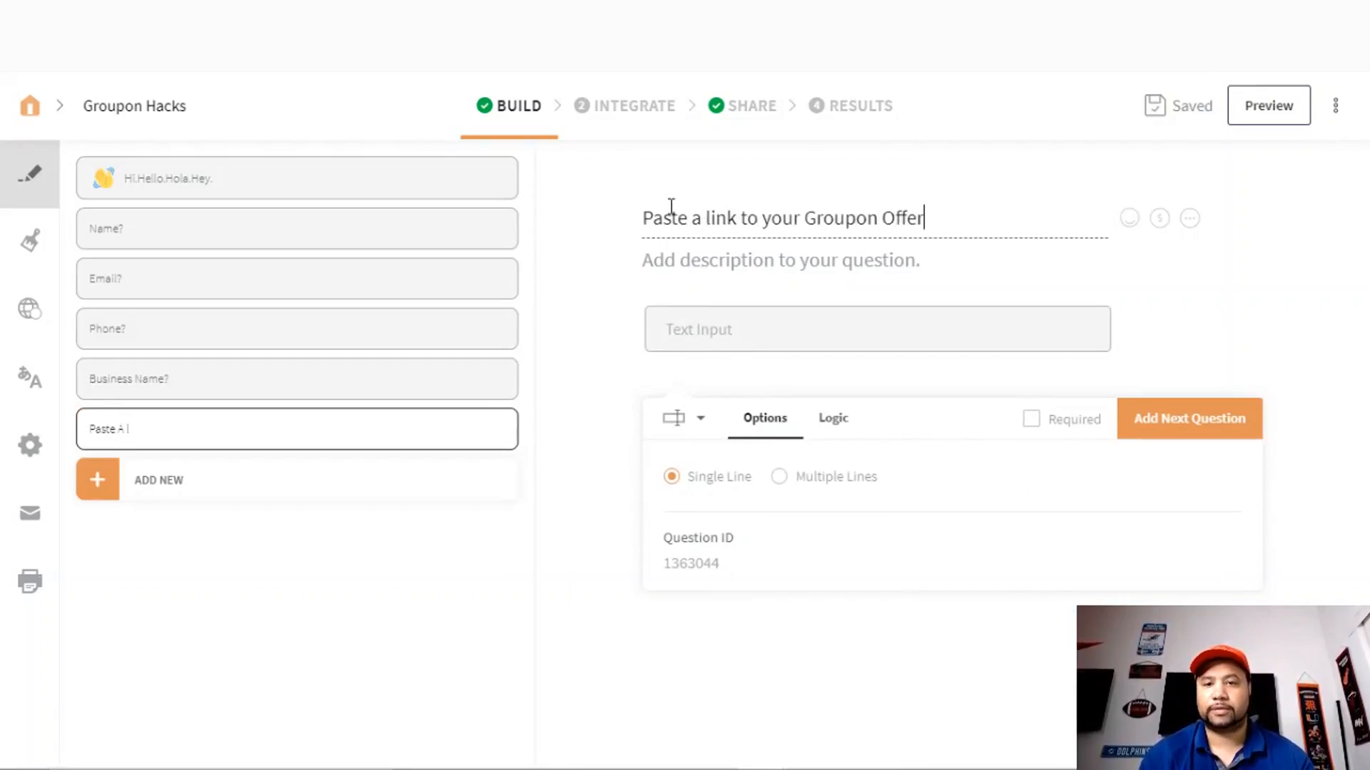
pyautogui.click(1029, 420)
pyautogui.click(1143, 422)
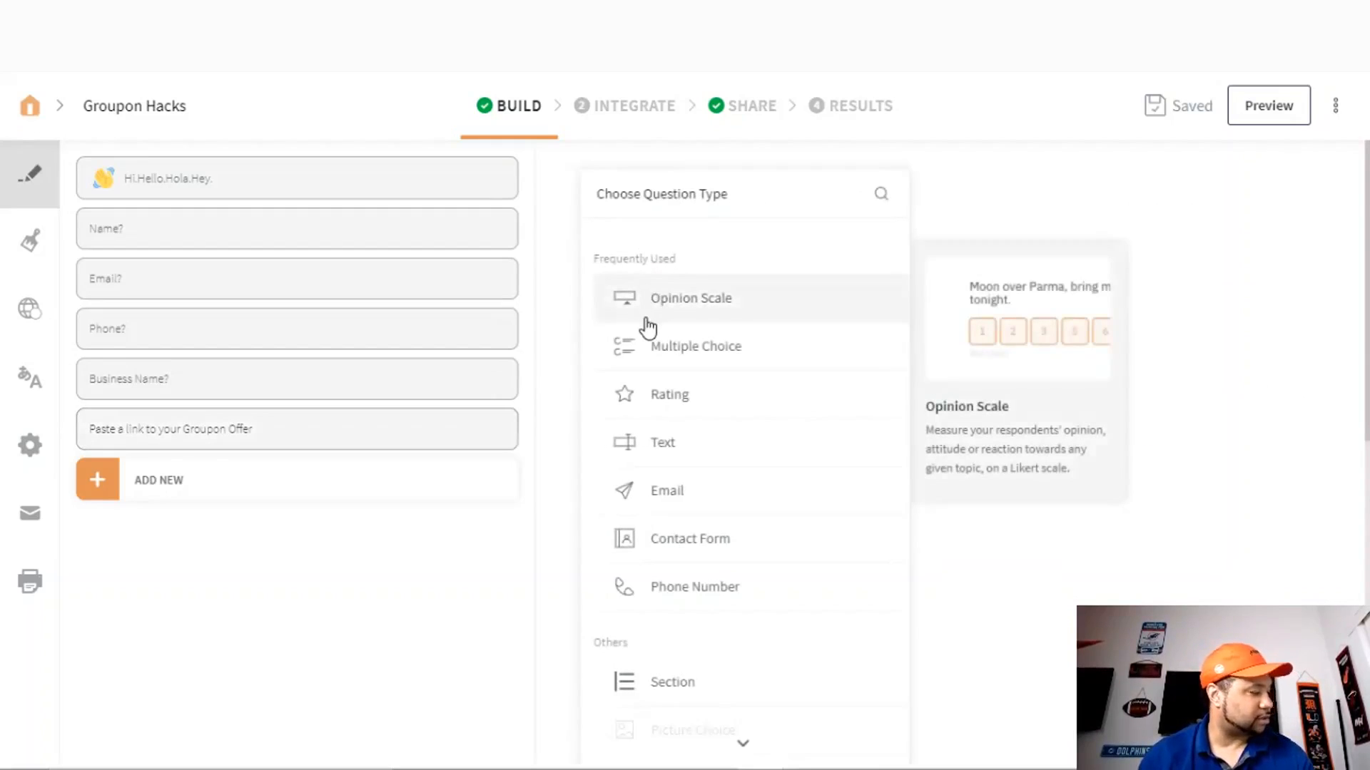
# - Add a required free-text question asking how many Groupons are sold per month
pyautogui.click(660, 443)
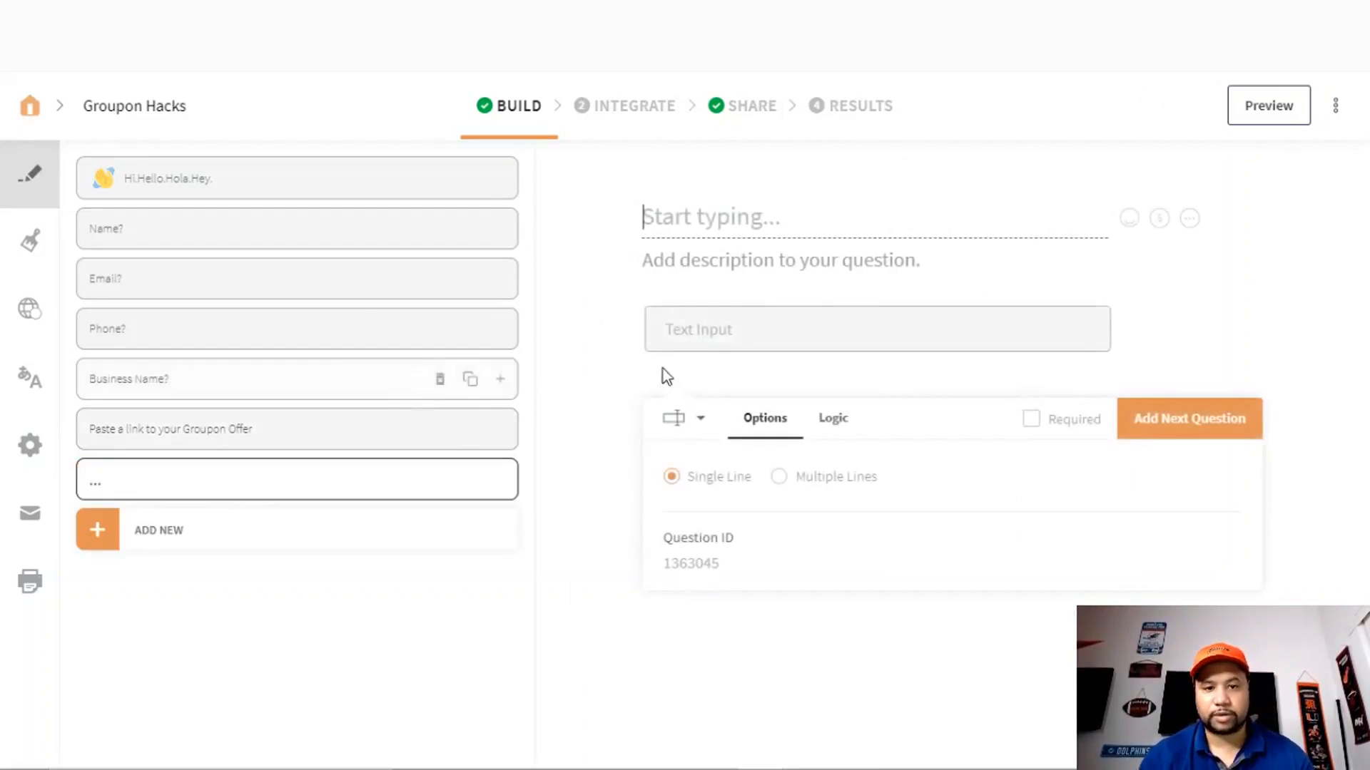
pyautogui.write('On ')
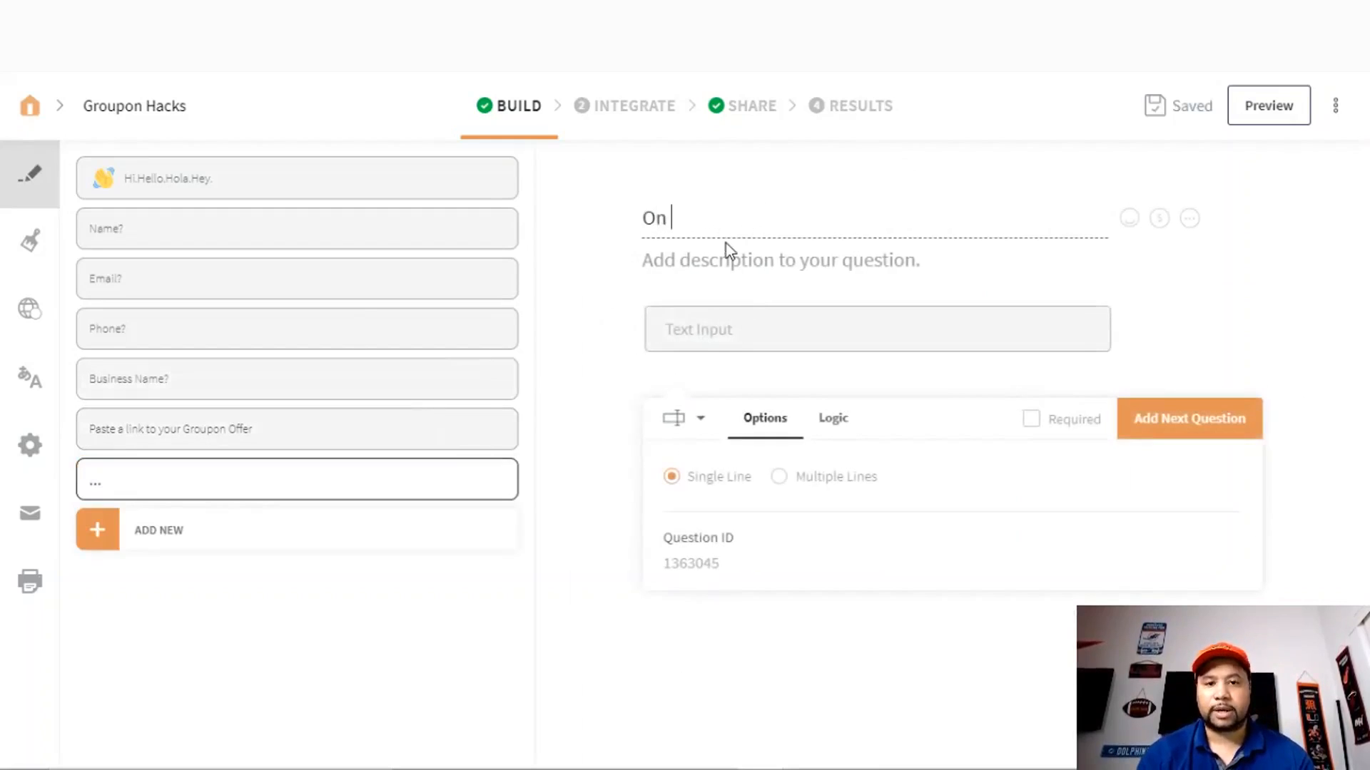
pyautogui.write('averg')
pyautogui.write('e ')
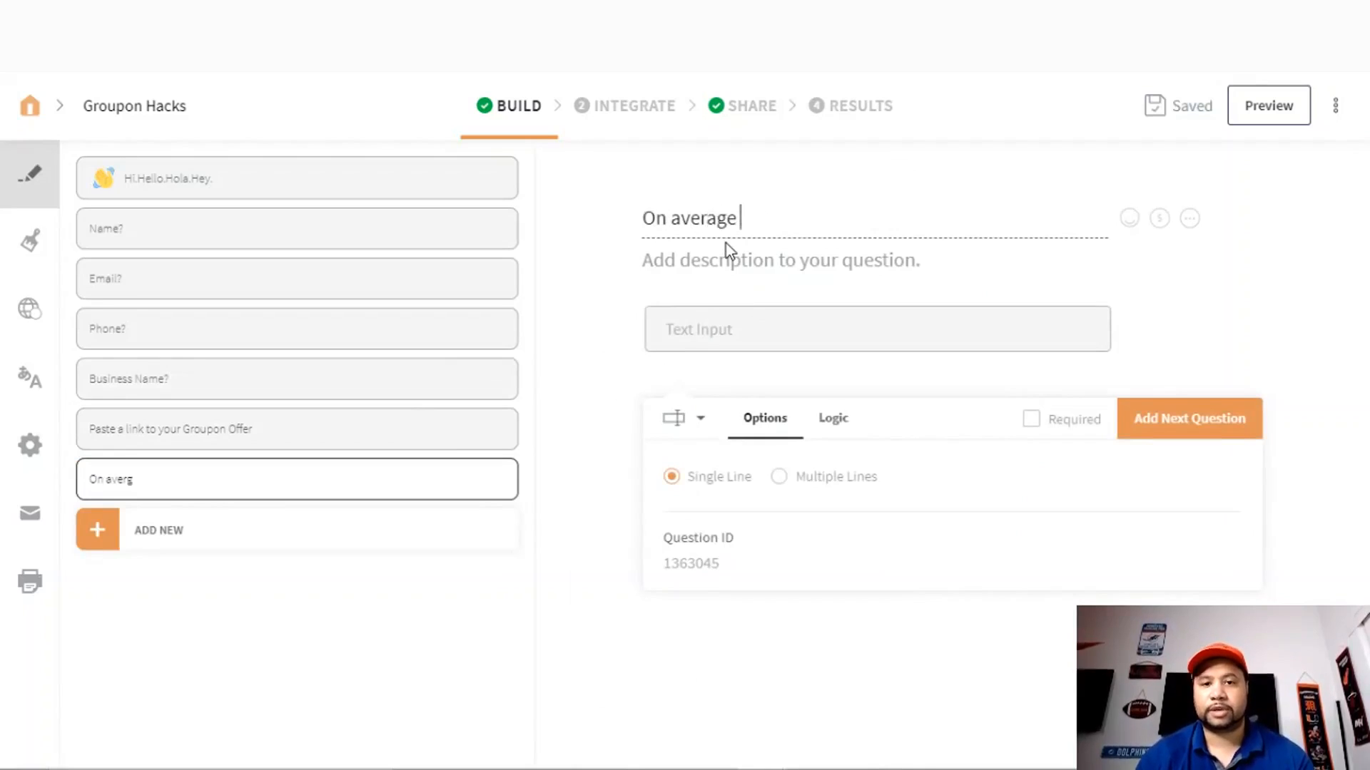
pyautogui.write('how many G')
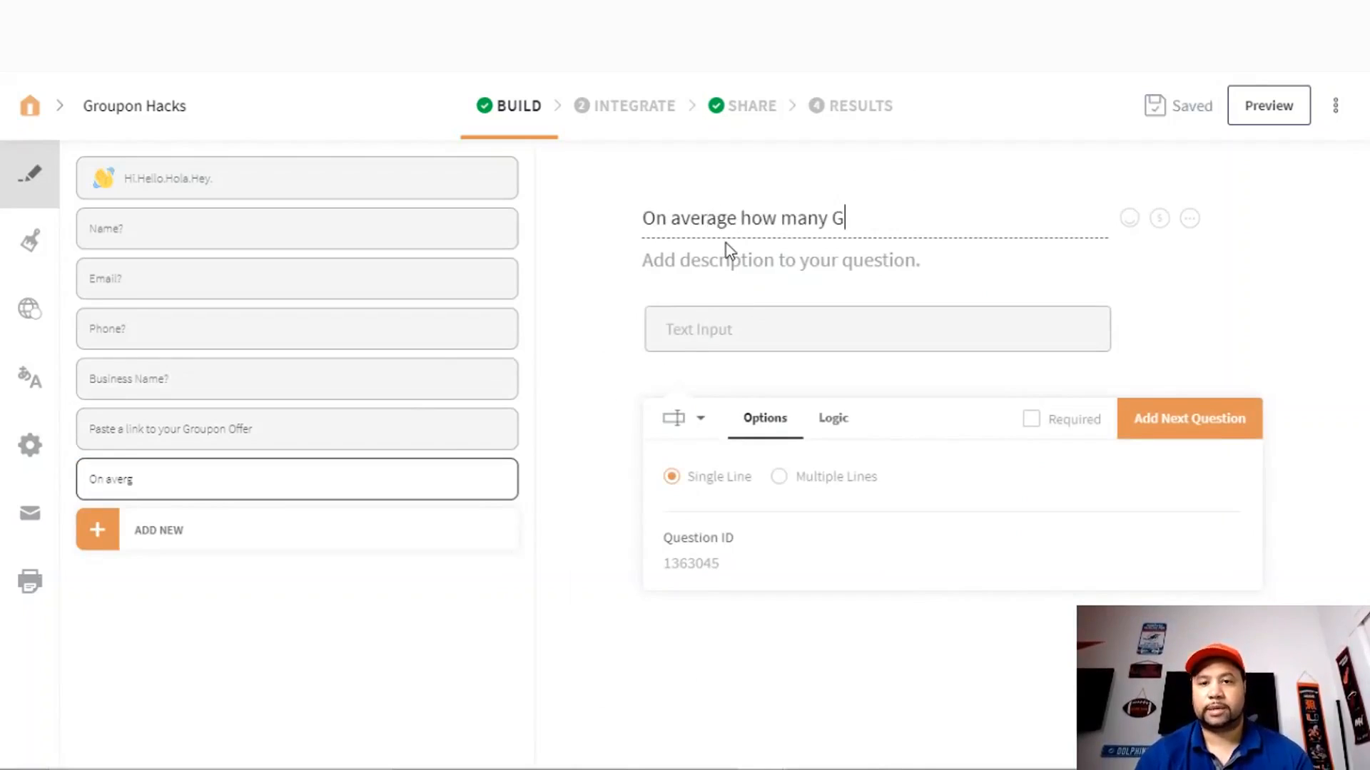
pyautogui.write('rupon')
pyautogui.press('BackSpace')
pyautogui.press('BackSpace')
pyautogui.press('BackSpace')
pyautogui.press('BackSpace')
pyautogui.write('o')
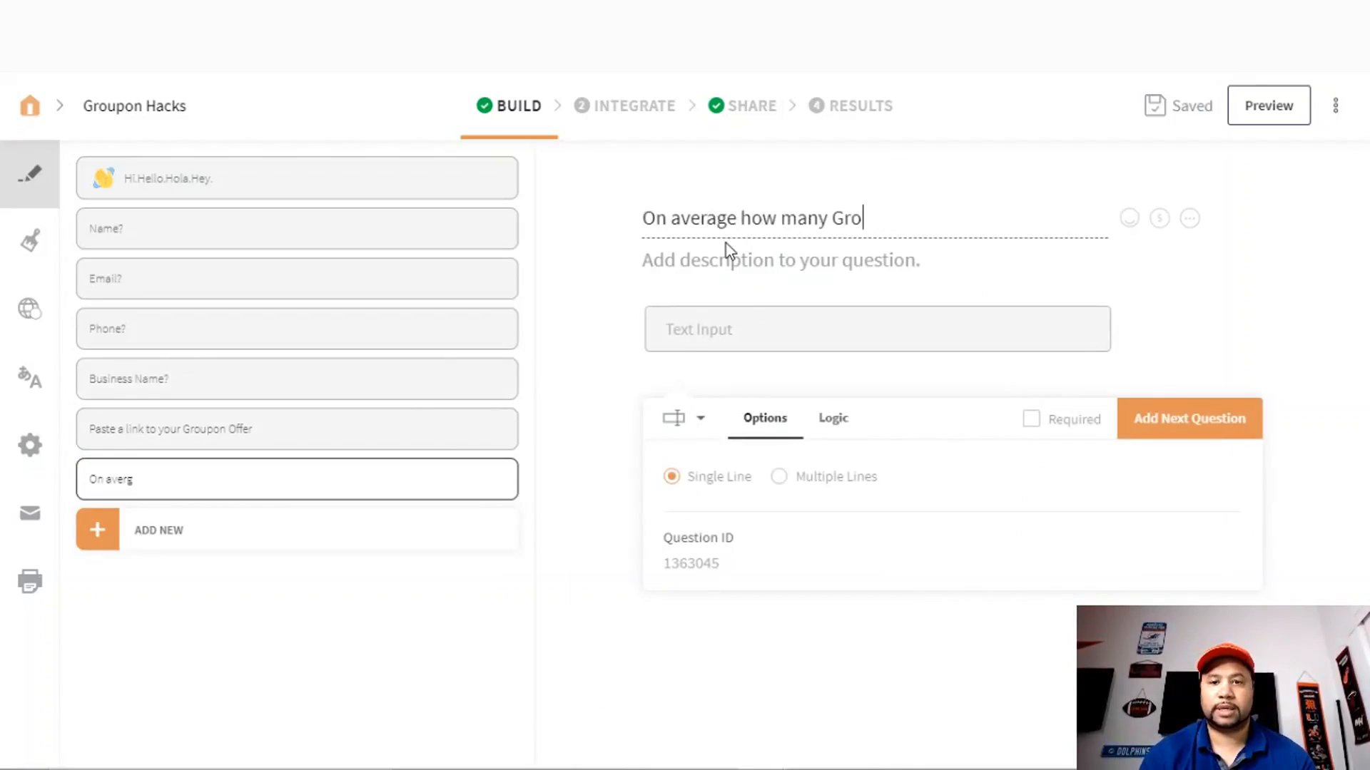
pyautogui.write('upons')
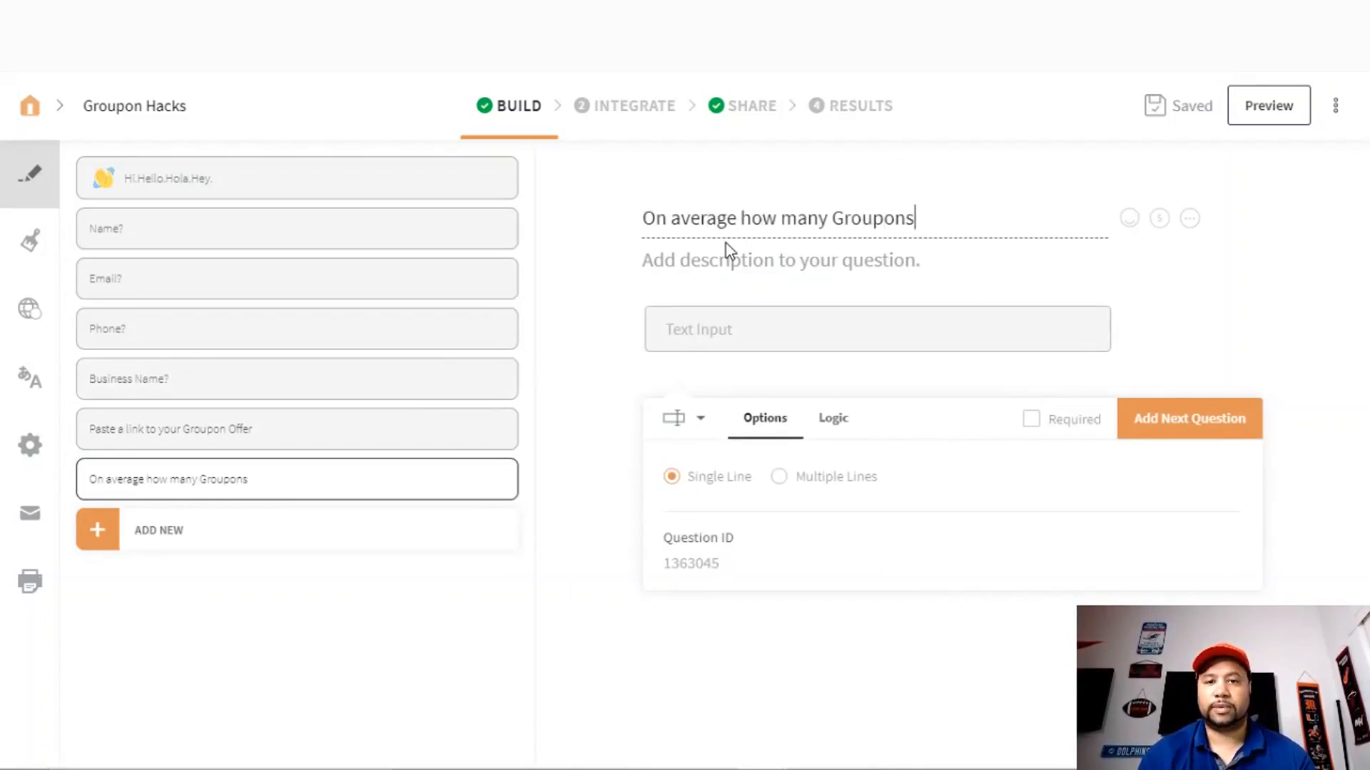
pyautogui.write(' do yo')
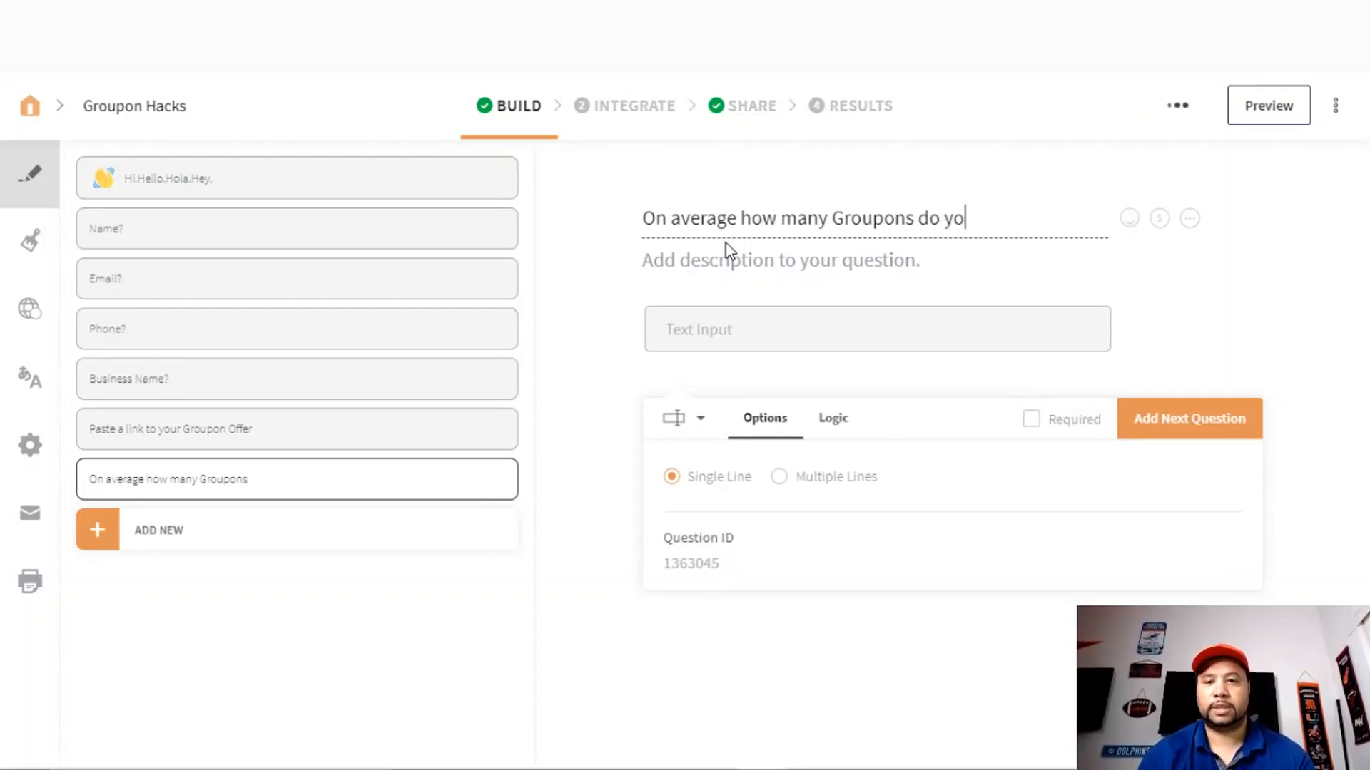
pyautogui.write('u sell on a m')
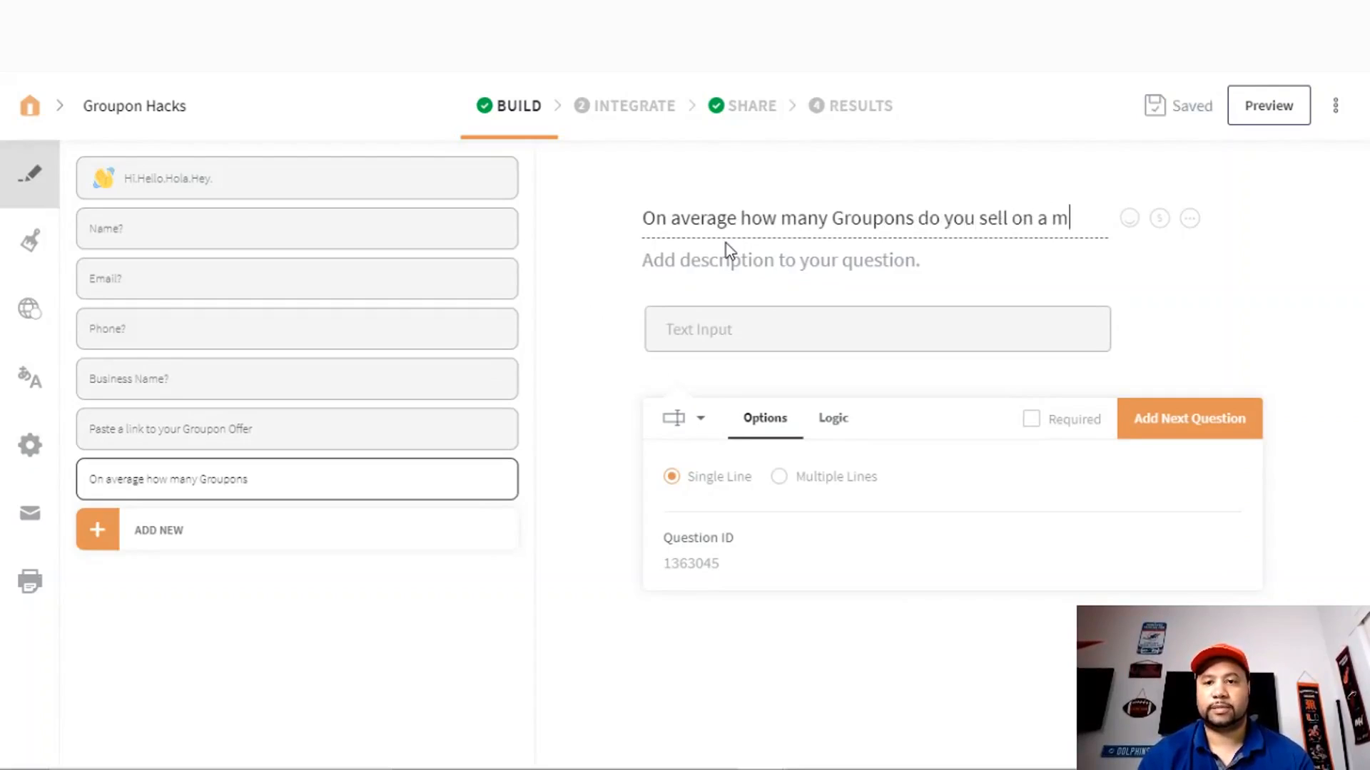
pyautogui.write('on')
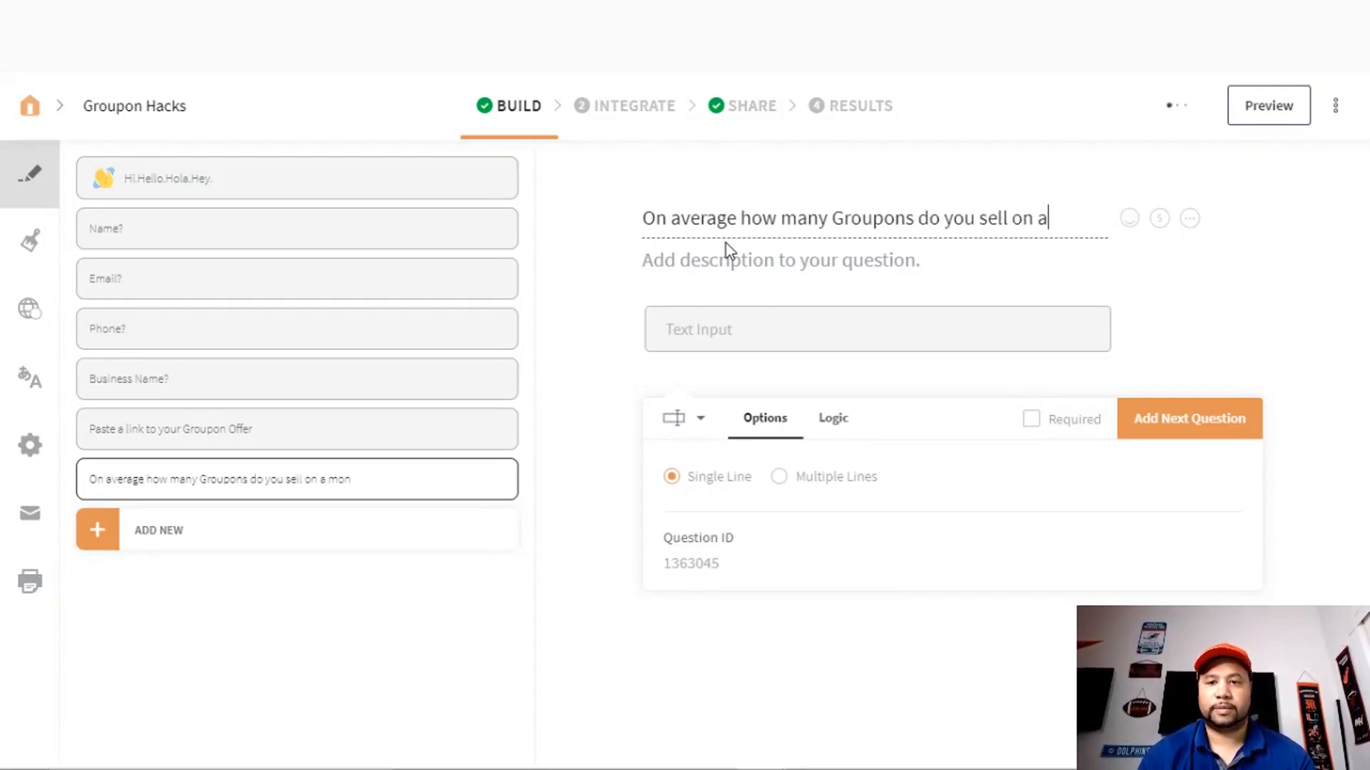
pyautogui.press('BackSpace')
pyautogui.write('per month?')
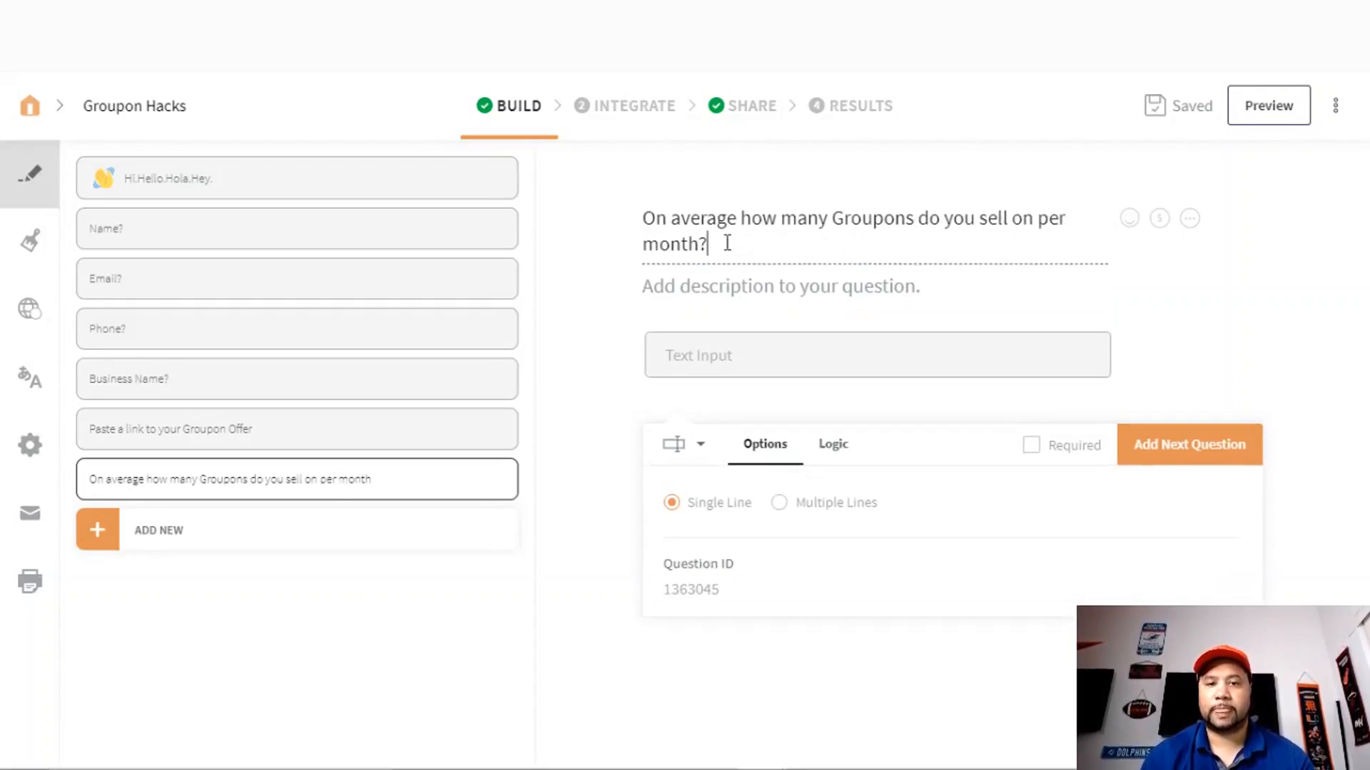
pyautogui.click(1032, 445)
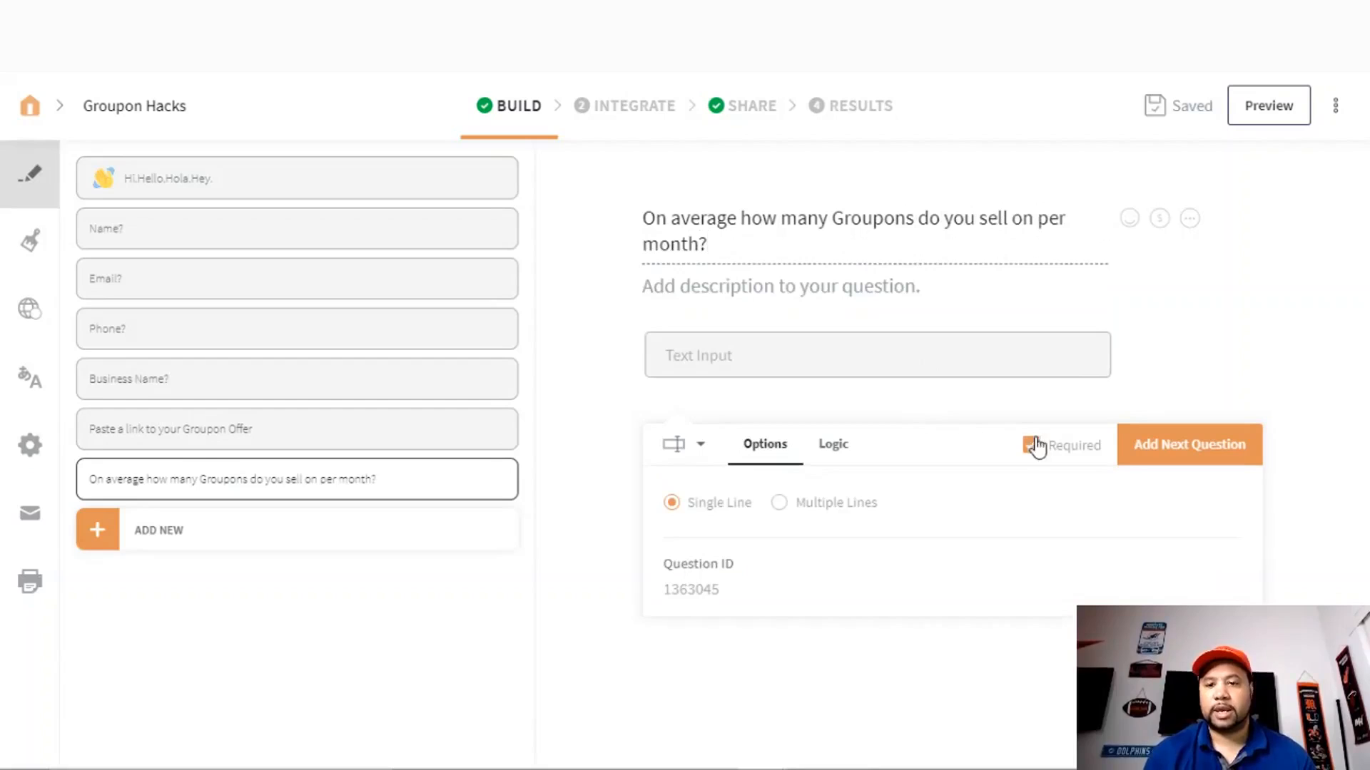
pyautogui.click(1179, 456)
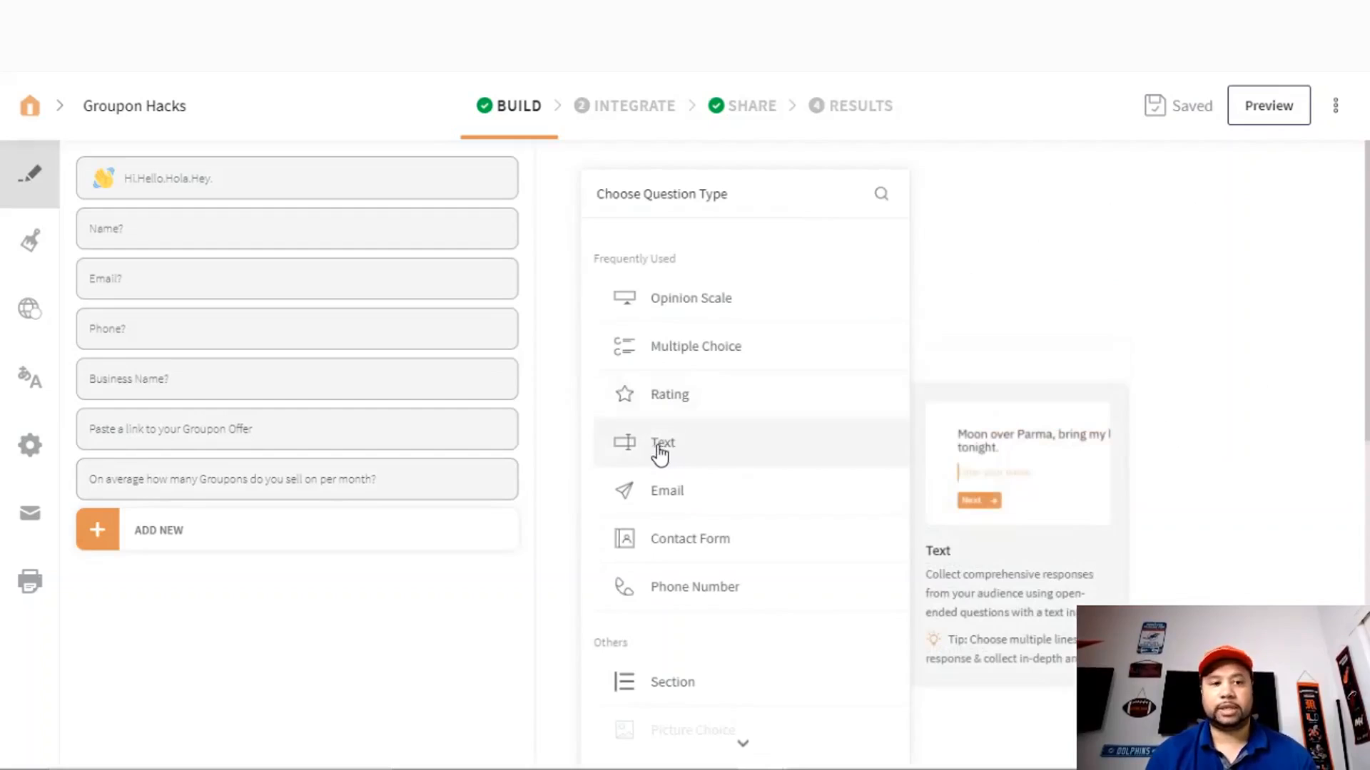
# - Add the text question 'What is your current monthly revenue?' and confirm changing its answer type
pyautogui.click(662, 448)
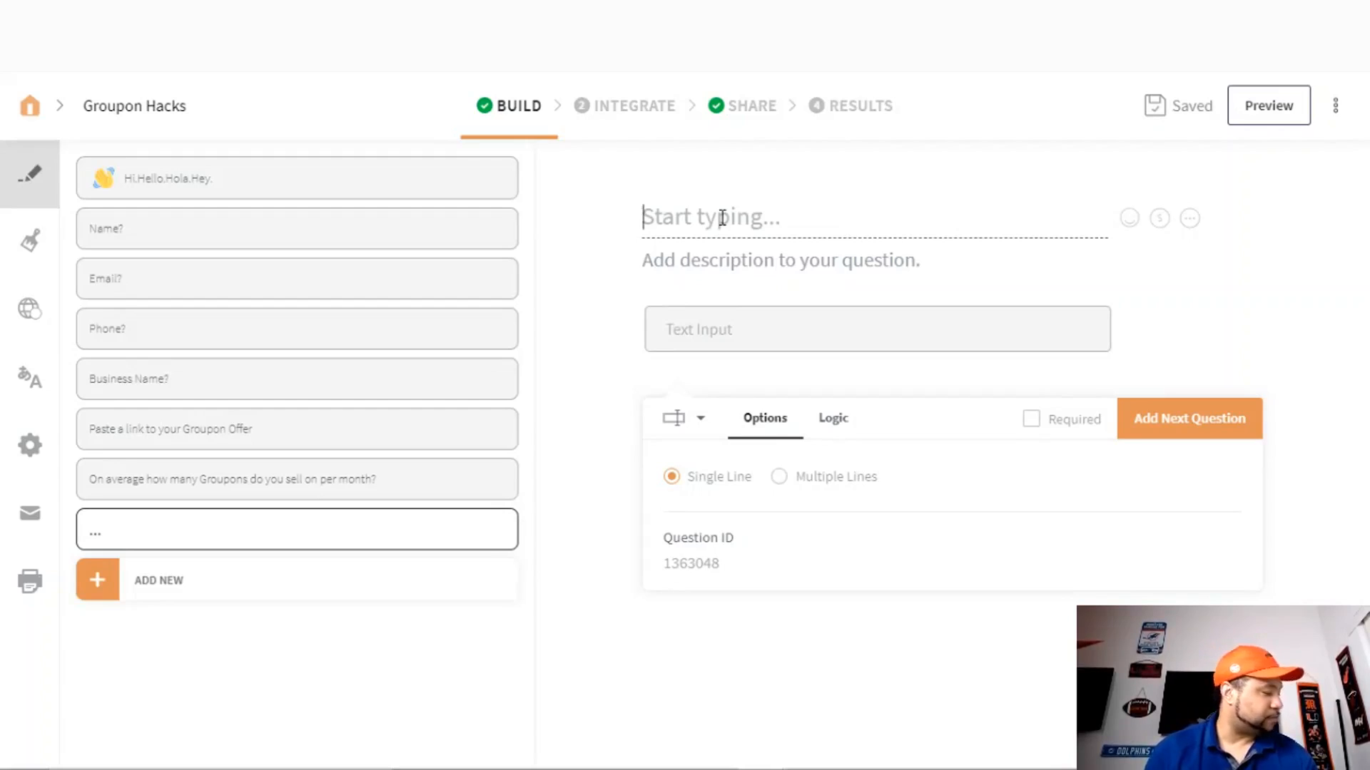
pyautogui.write('Wha')
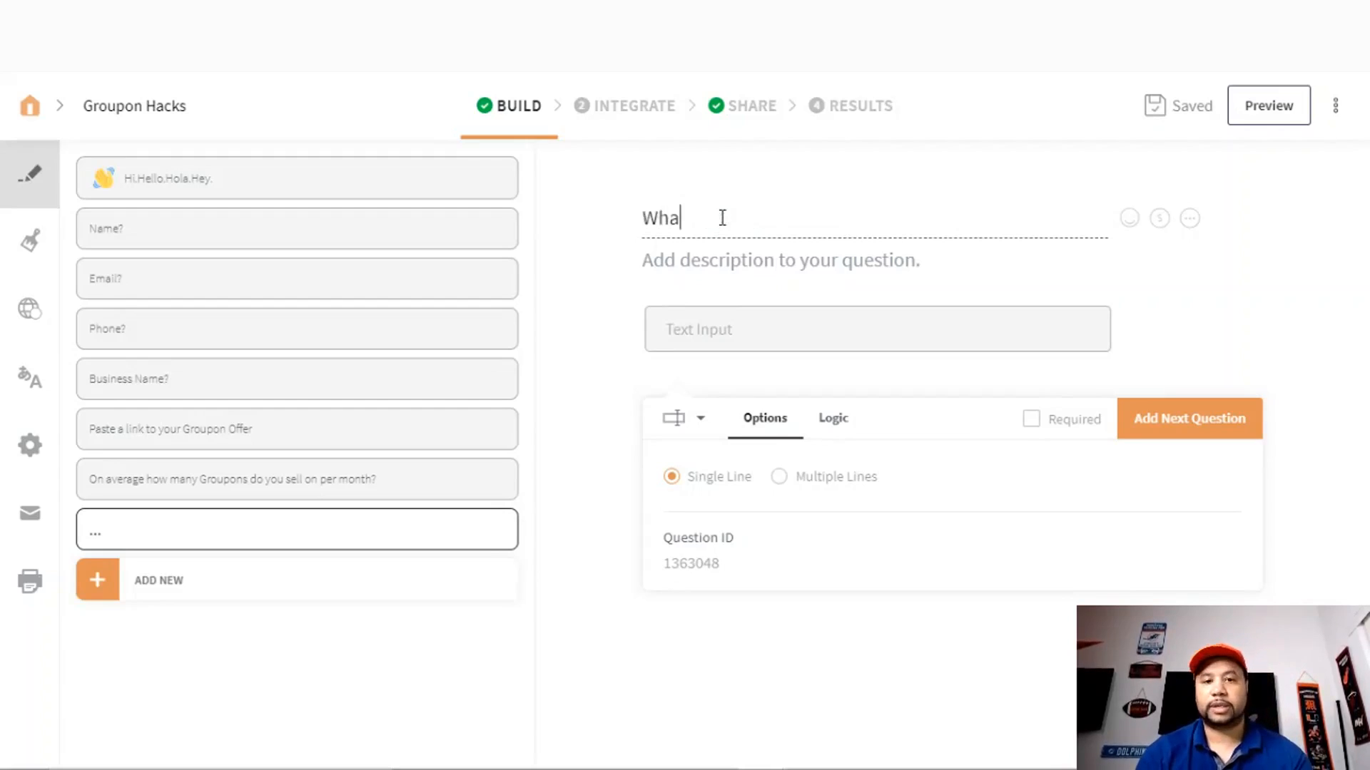
pyautogui.write('t is your cu')
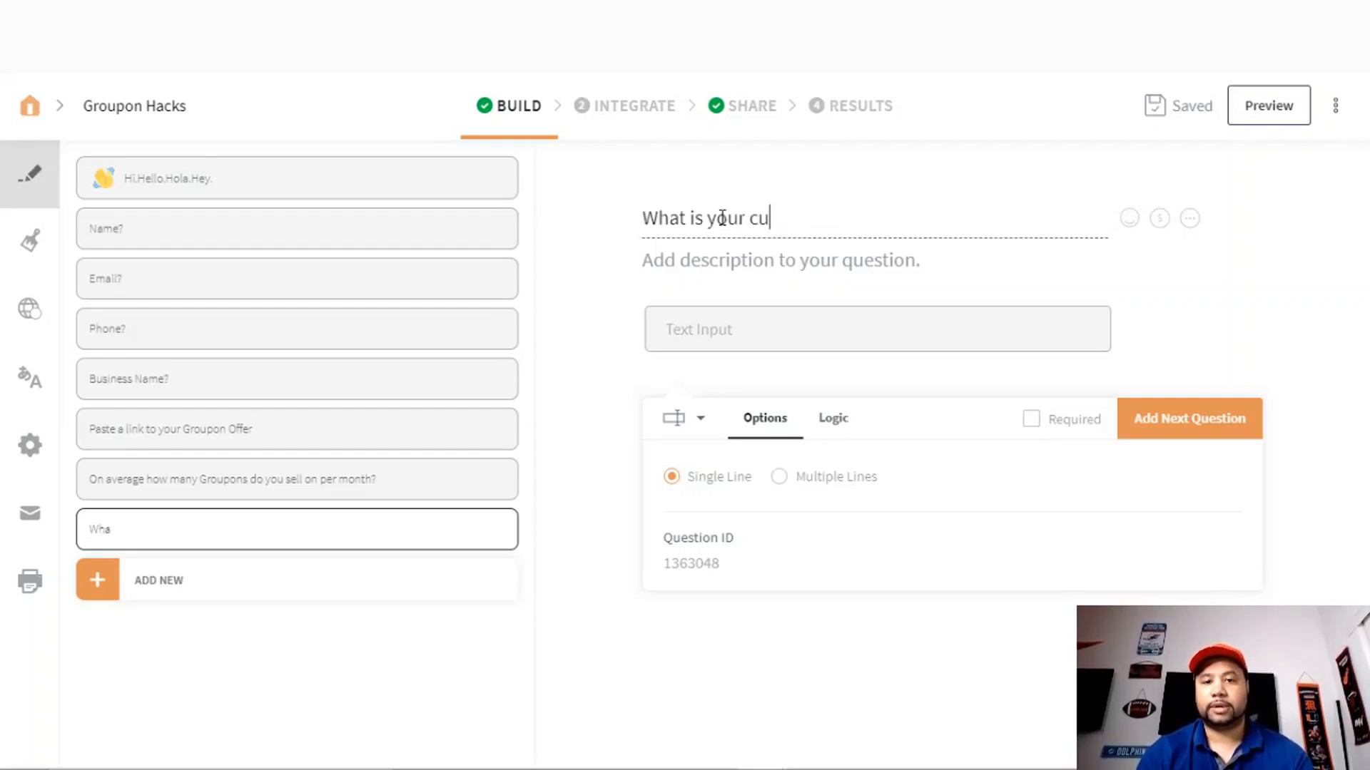
pyautogui.write('rrent mont')
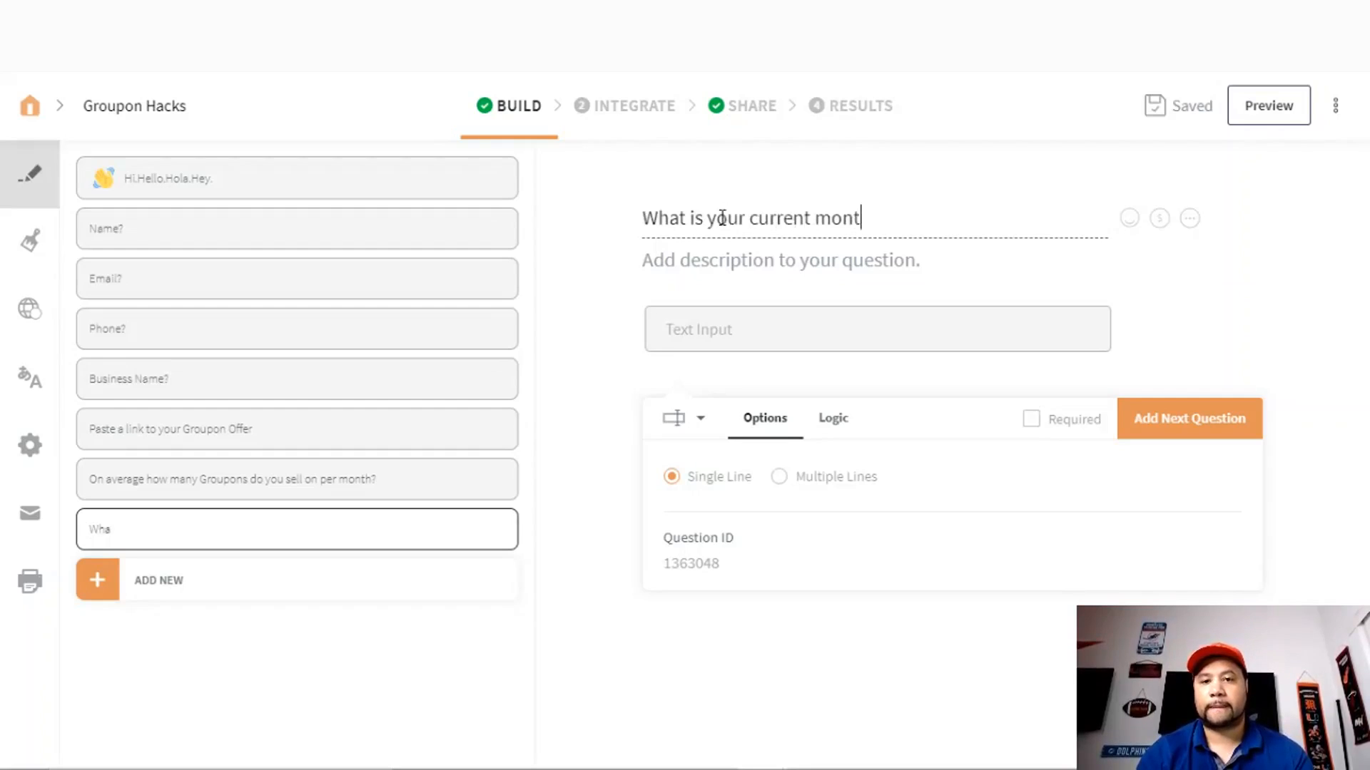
pyautogui.write('hly revenue?')
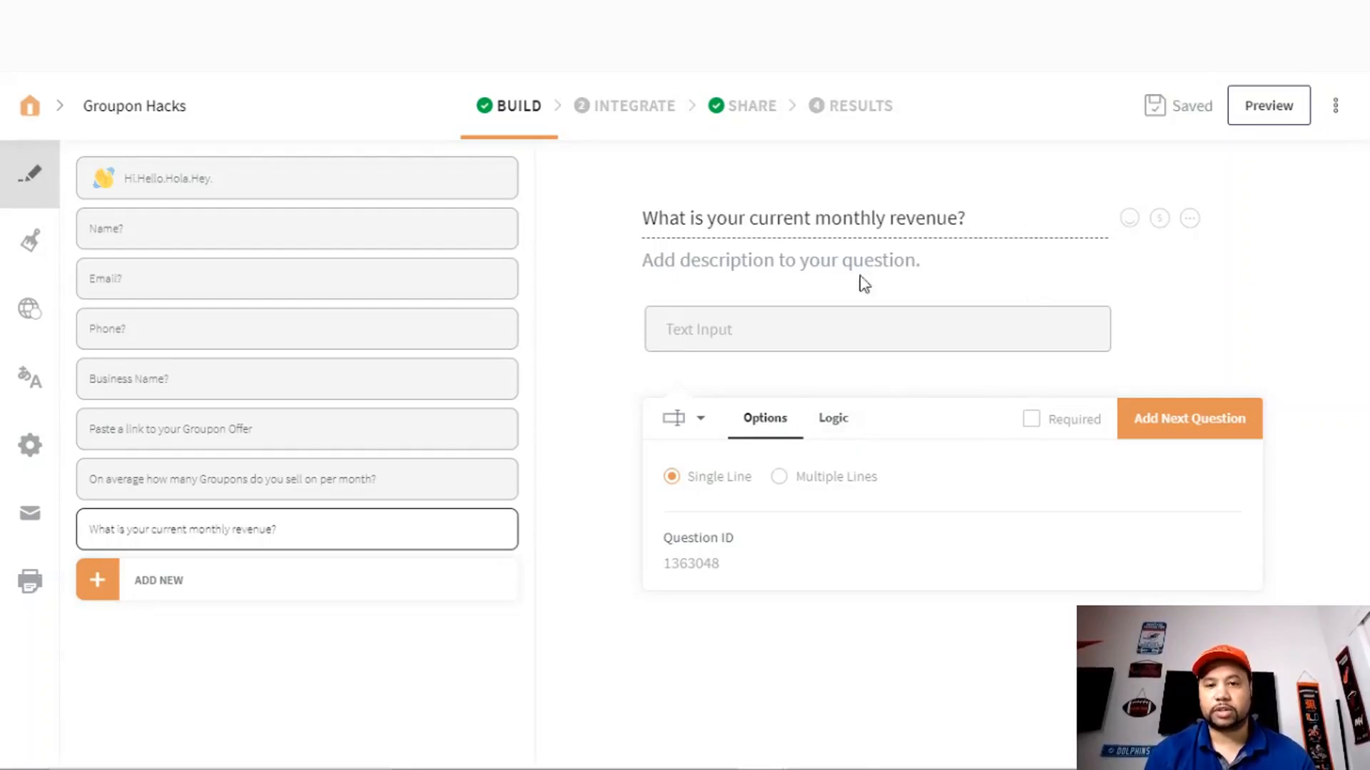
pyautogui.click(701, 423)
pyautogui.click(715, 491)
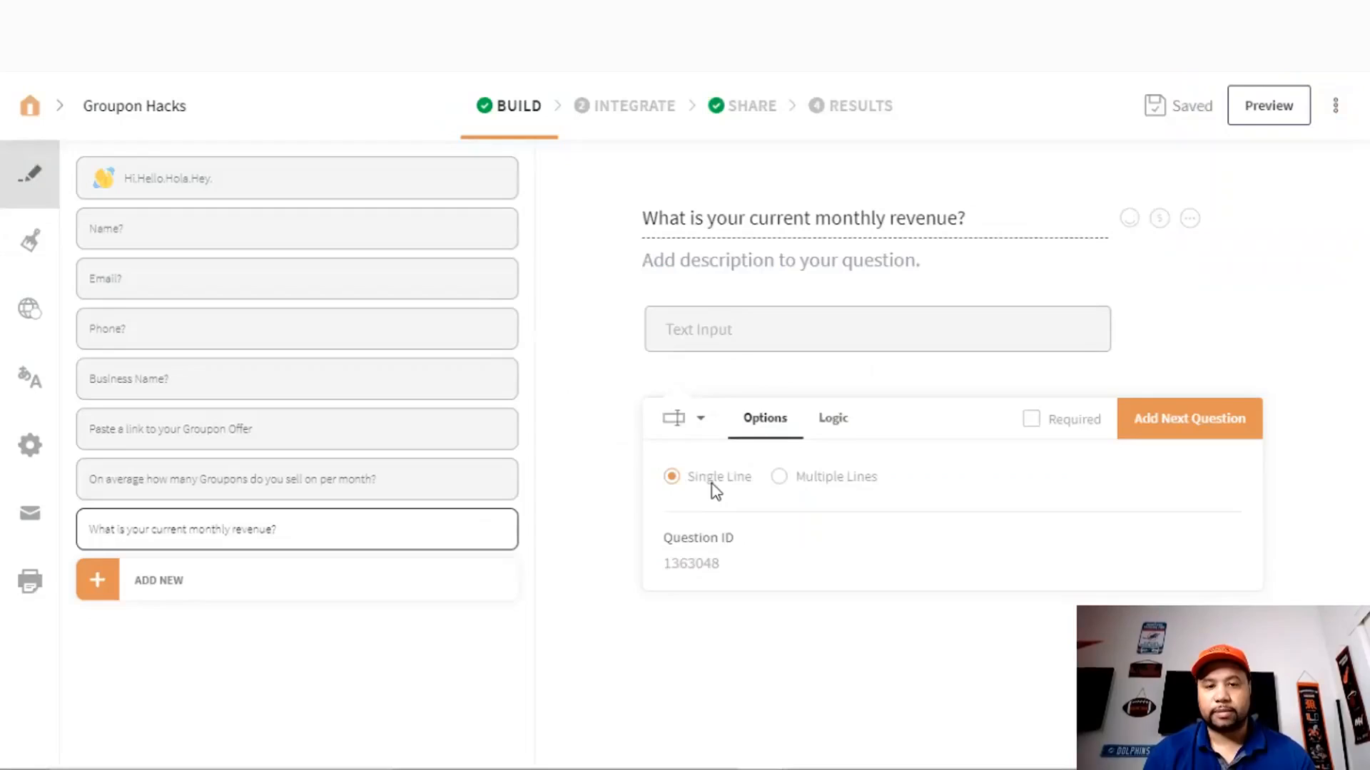
pyautogui.click(701, 418)
pyautogui.click(785, 491)
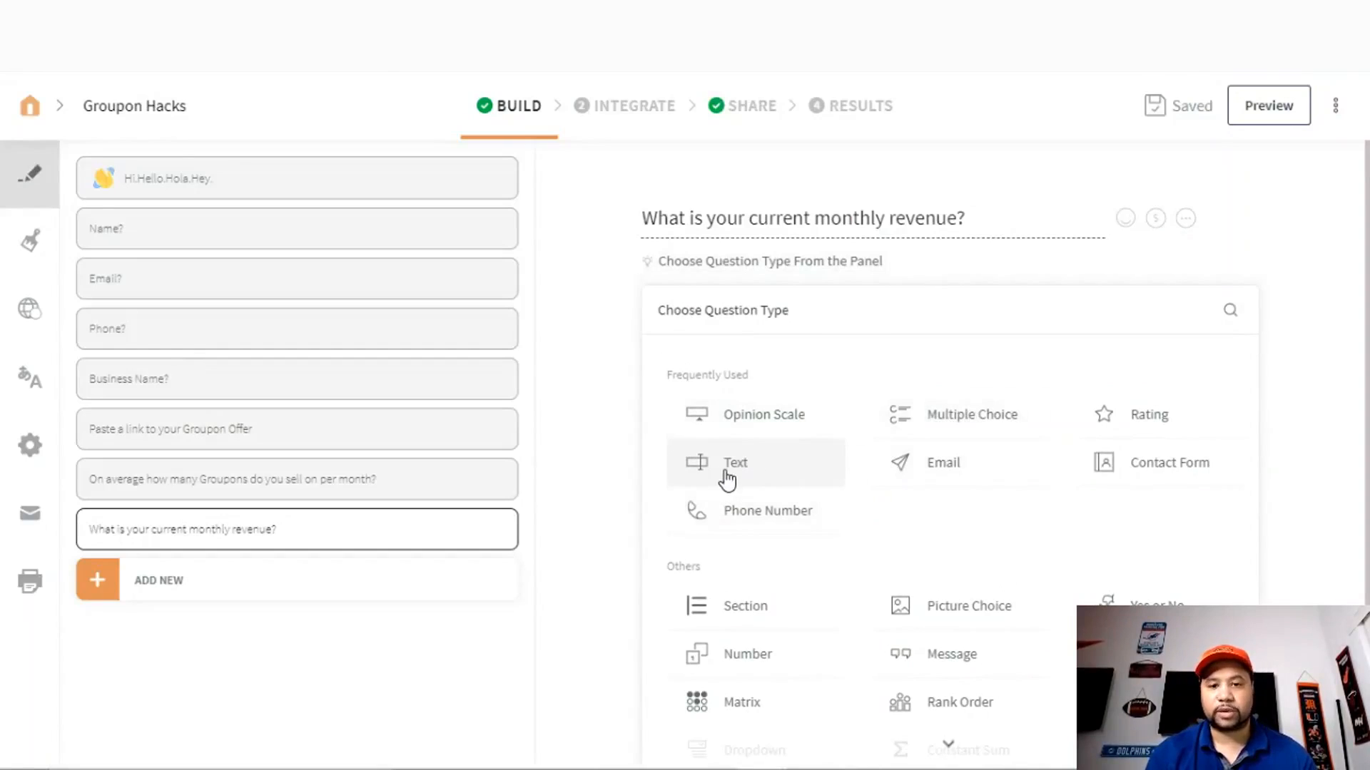
# - Make the revenue question multiple choice with choices '> $10,000' and '$10,001-$50,000'
pyautogui.click(967, 420)
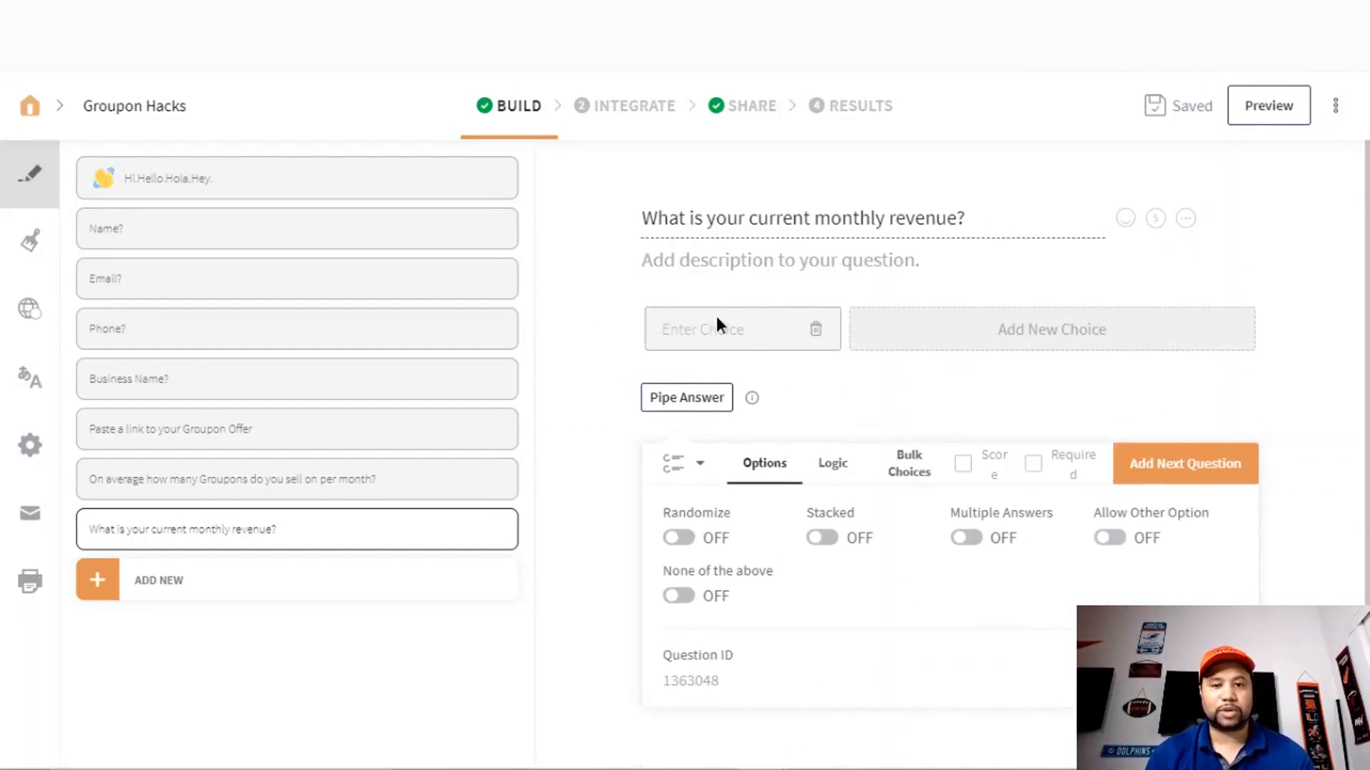
pyautogui.click(686, 329)
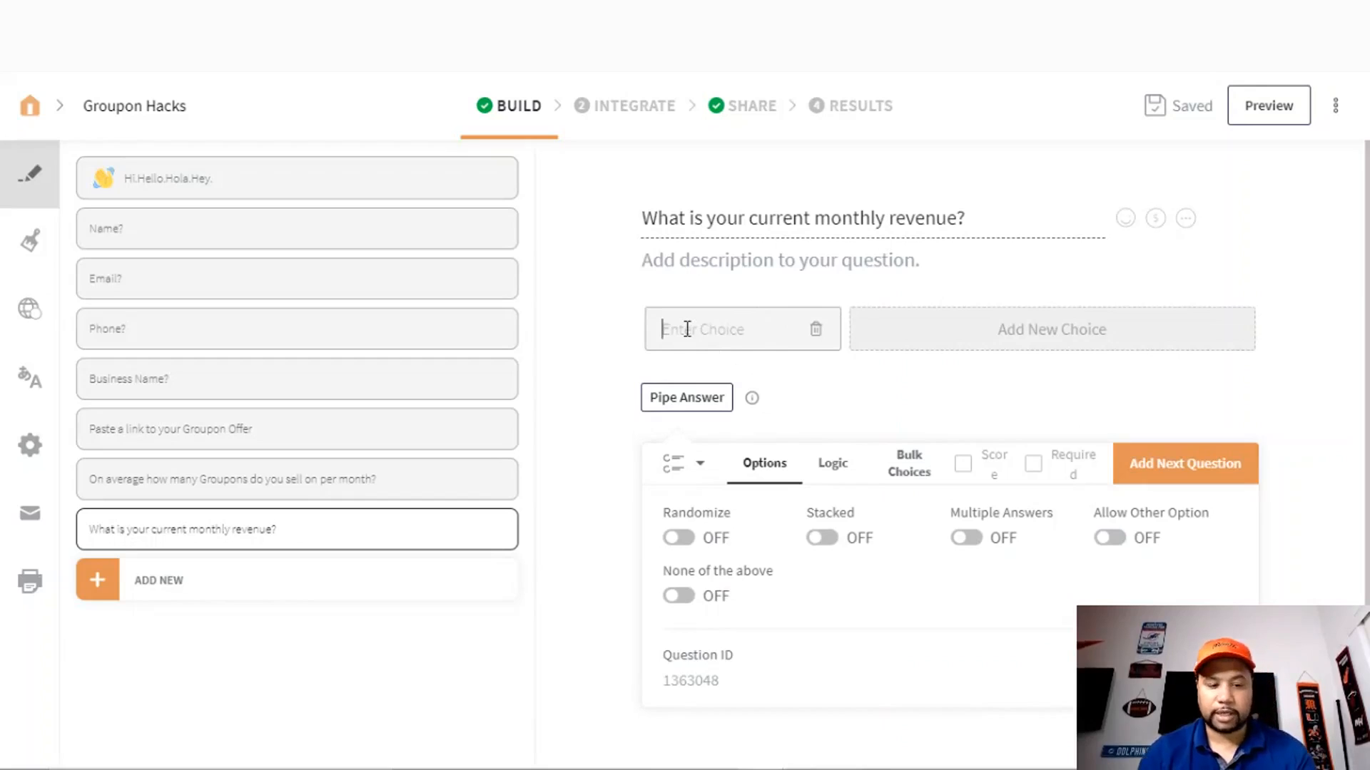
pyautogui.write('$100')
pyautogui.press('BackSpace')
pyautogui.press('BackSpace')
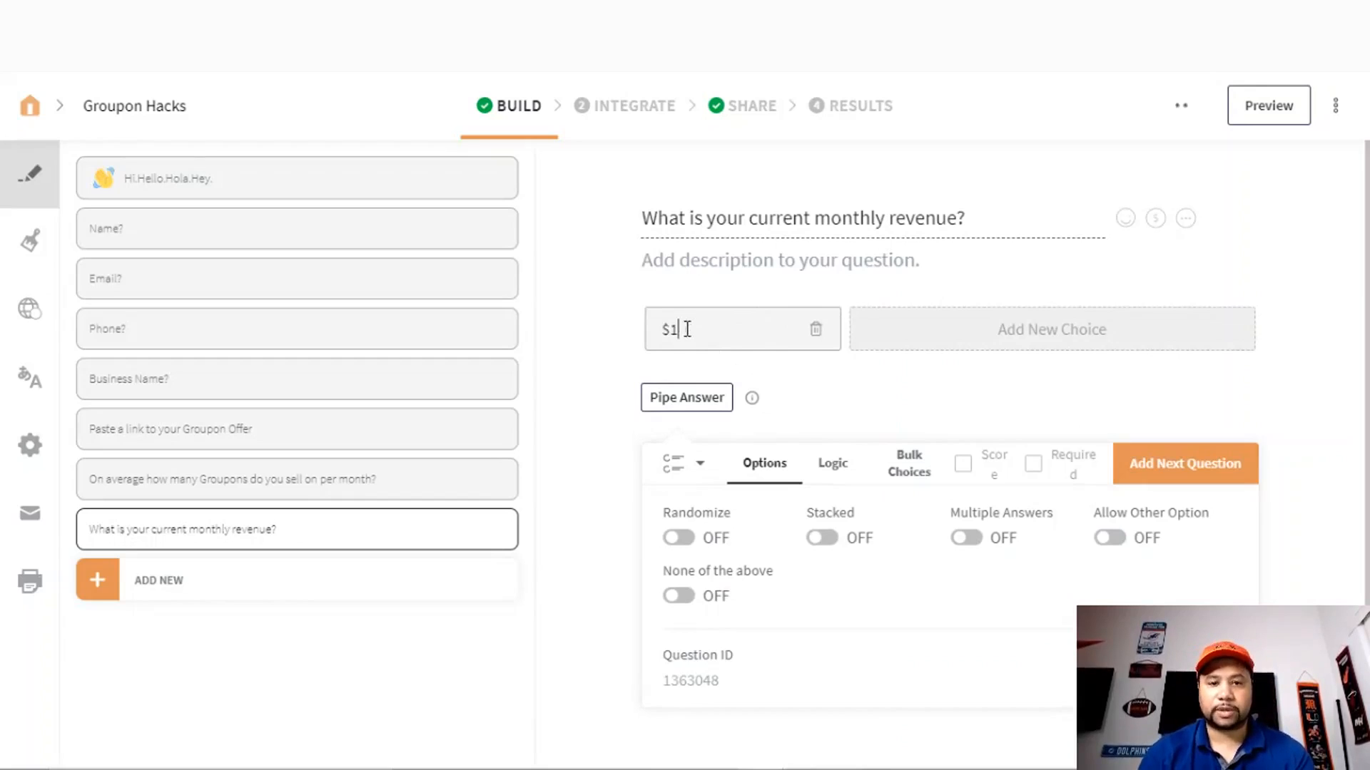
pyautogui.press('BackSpace')
pyautogui.press('BackSpace')
pyautogui.write('> $1')
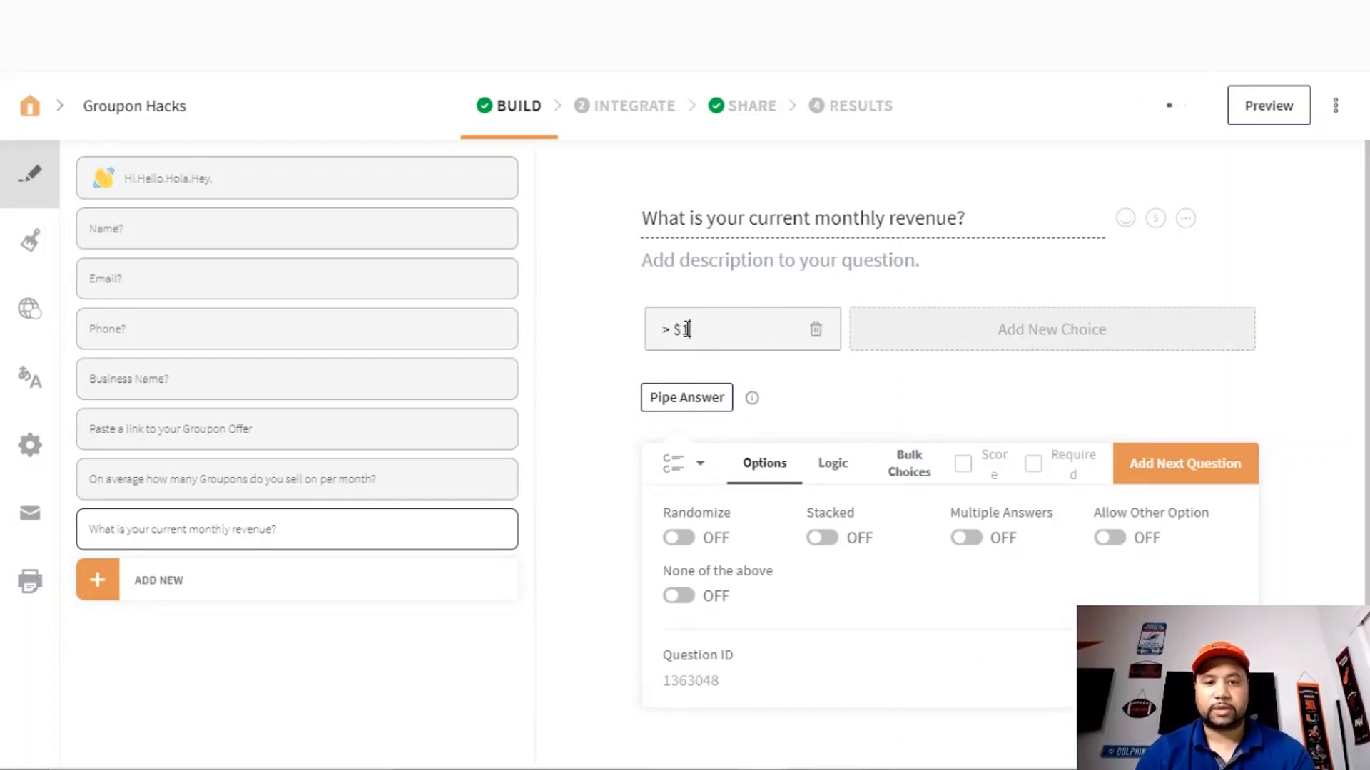
pyautogui.write('0,000')
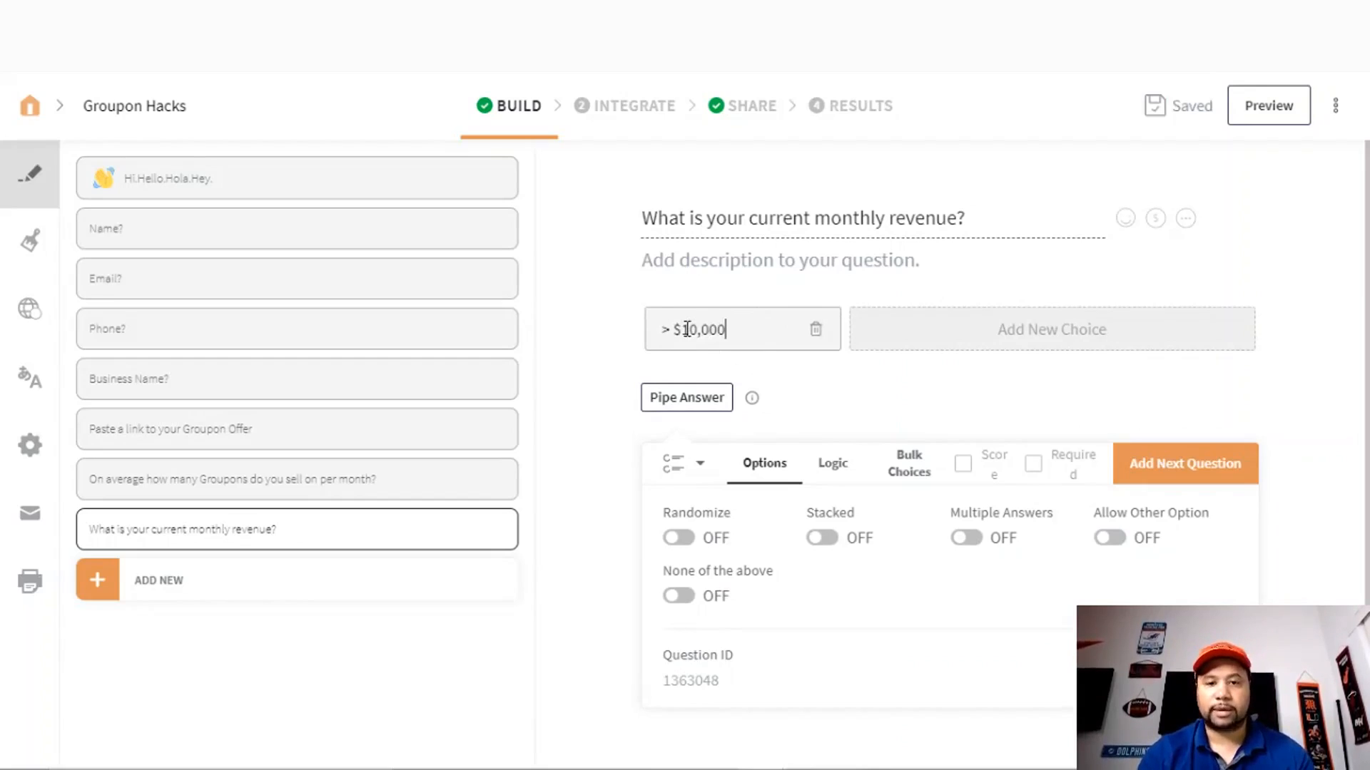
pyautogui.click(927, 337)
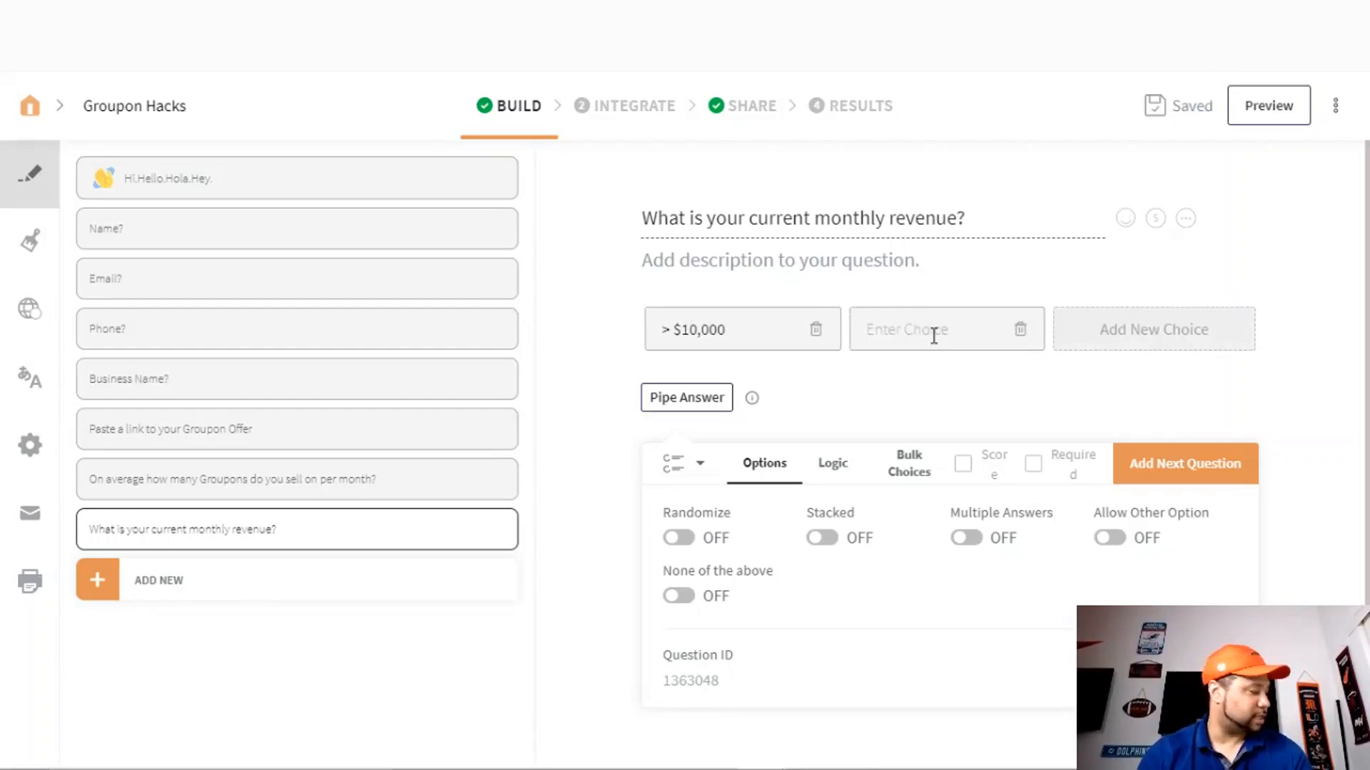
pyautogui.write('$0')
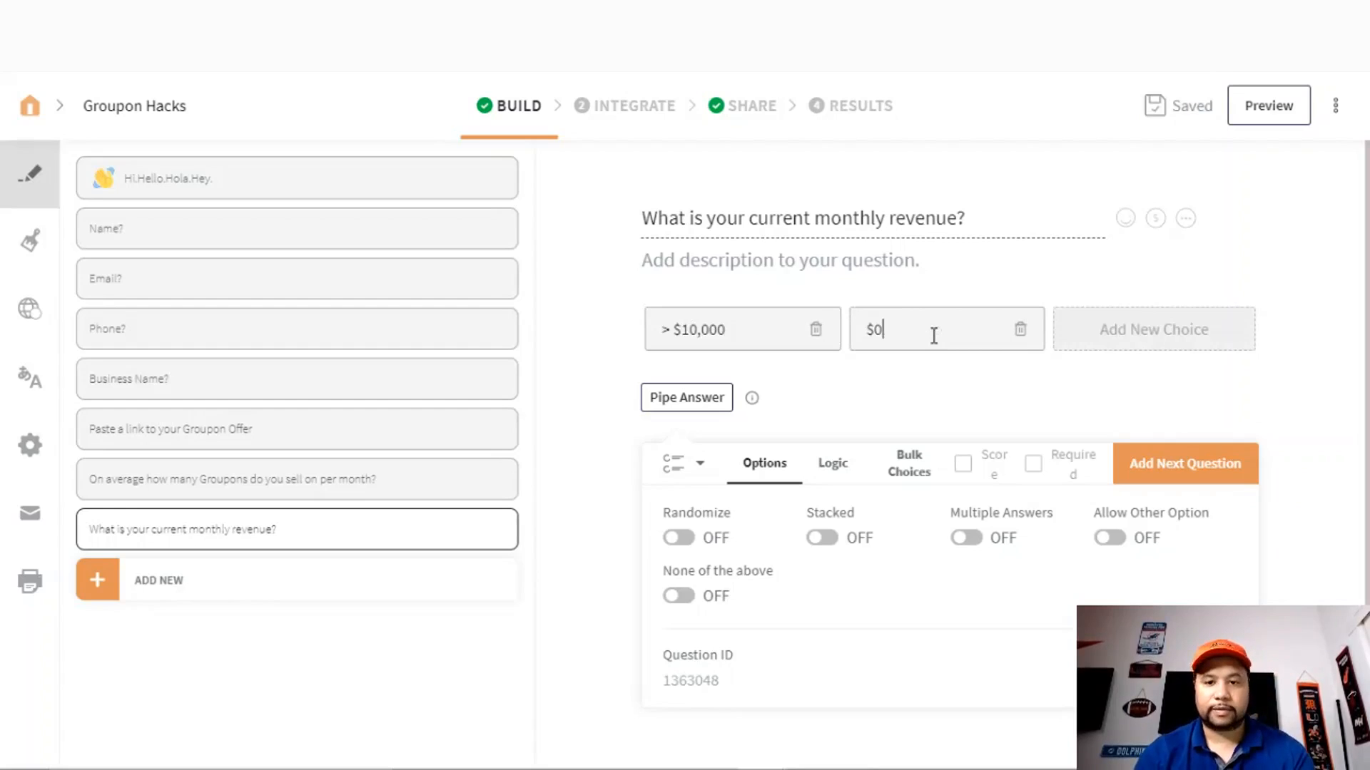
pyautogui.write('0,001-')
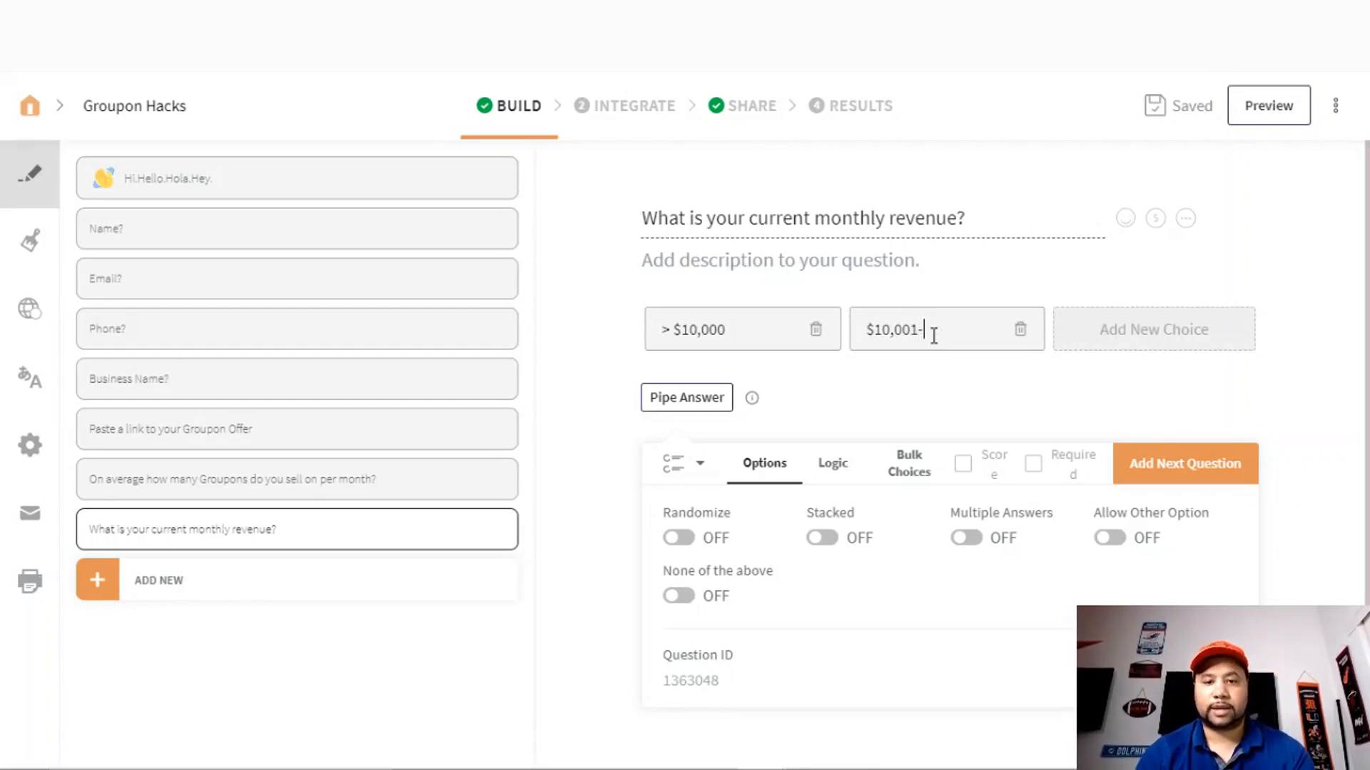
pyautogui.write('$40')
pyautogui.press('BackSpace')
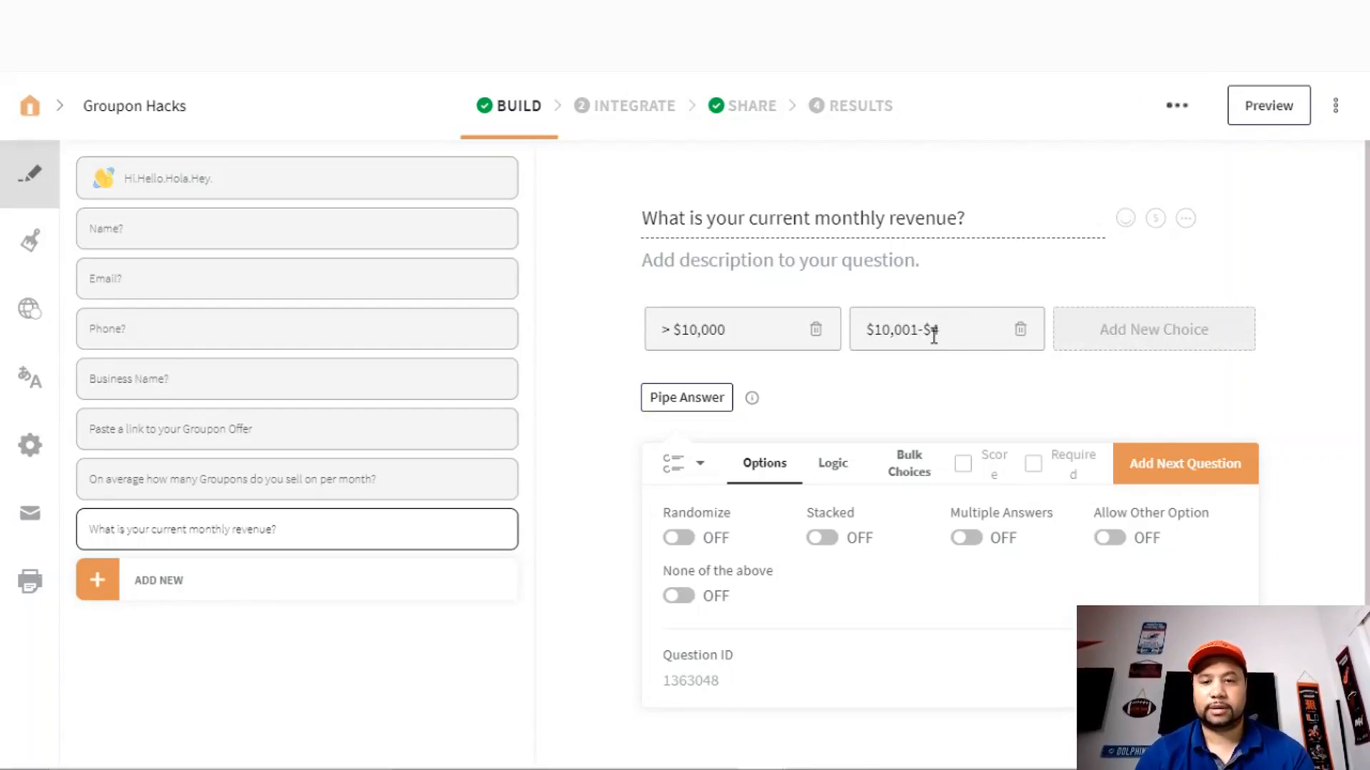
pyautogui.write('50,000')
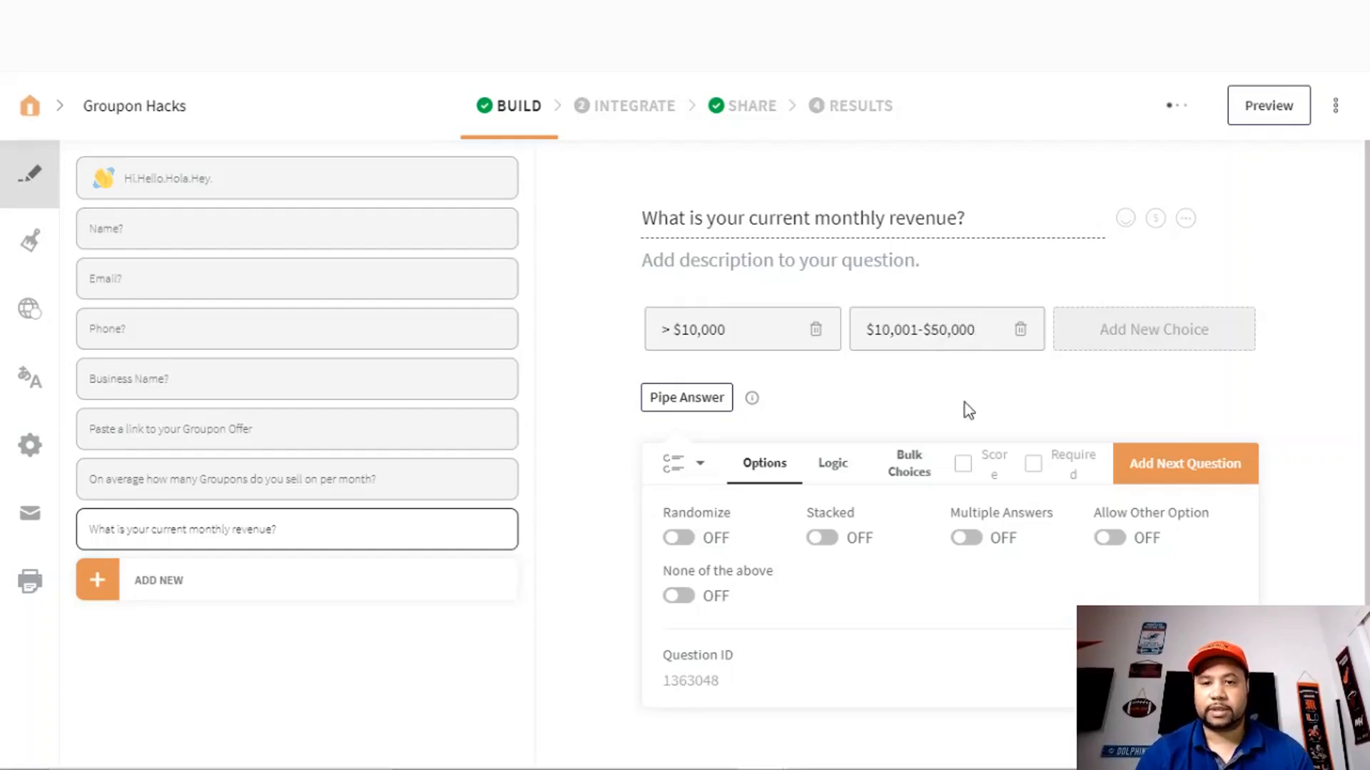
# - Add choices '$50,001-$100,000' and '$100,000<' and make the question required
pyautogui.click(1102, 329)
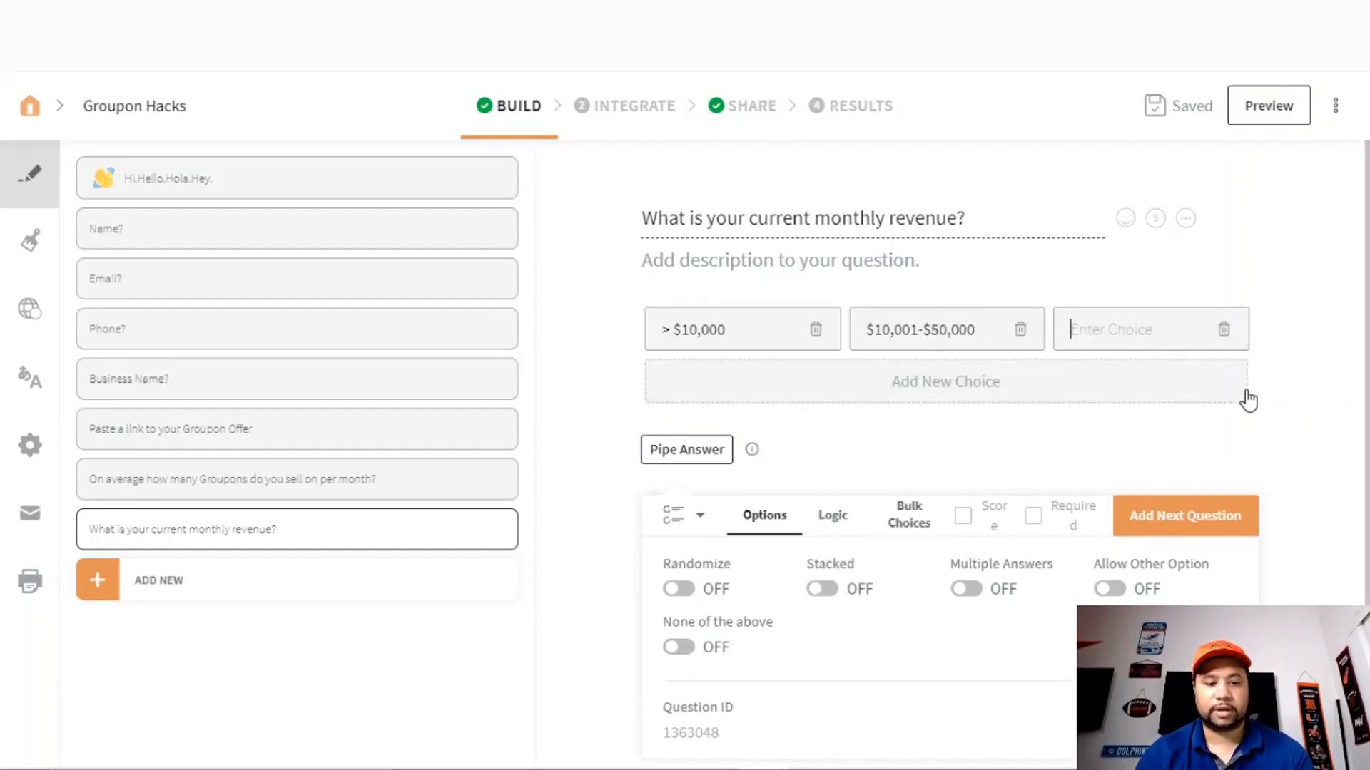
pyautogui.write('$50,001-')
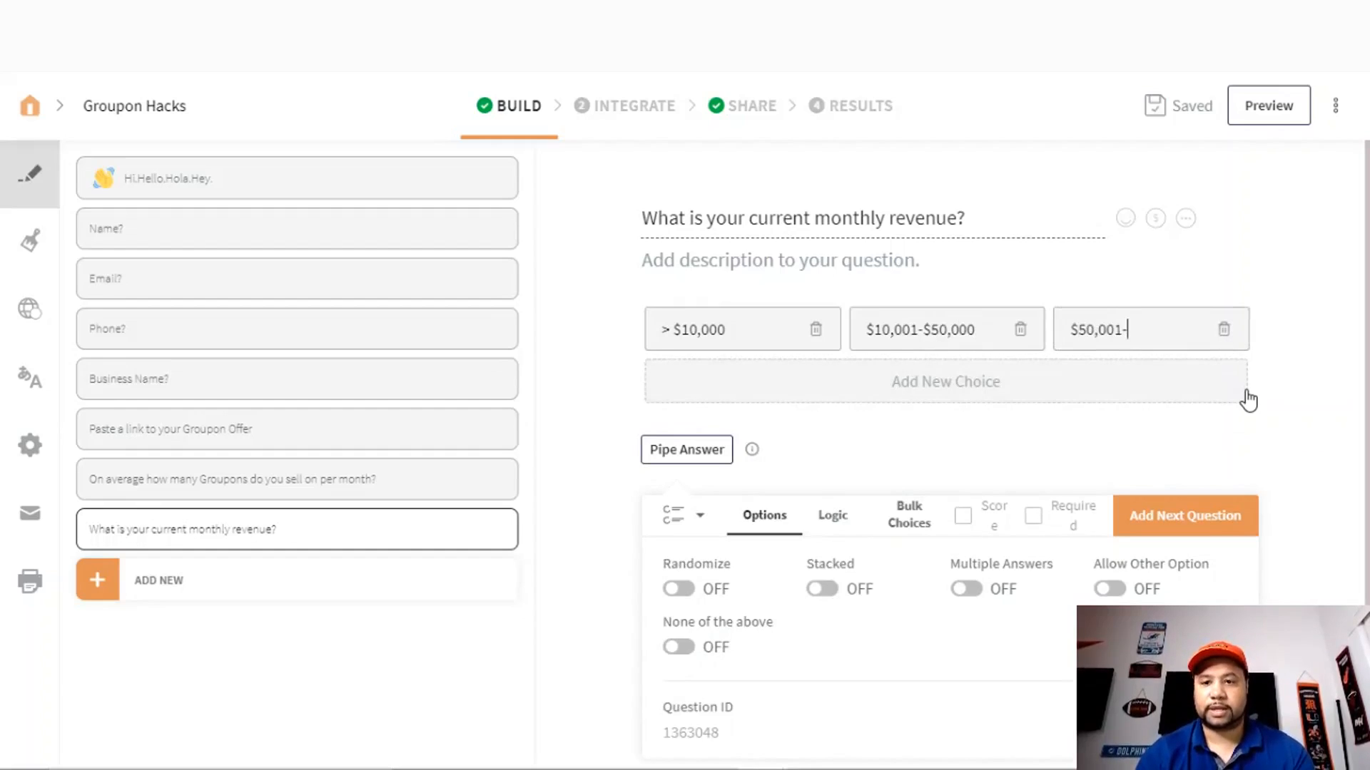
pyautogui.write('$100,000')
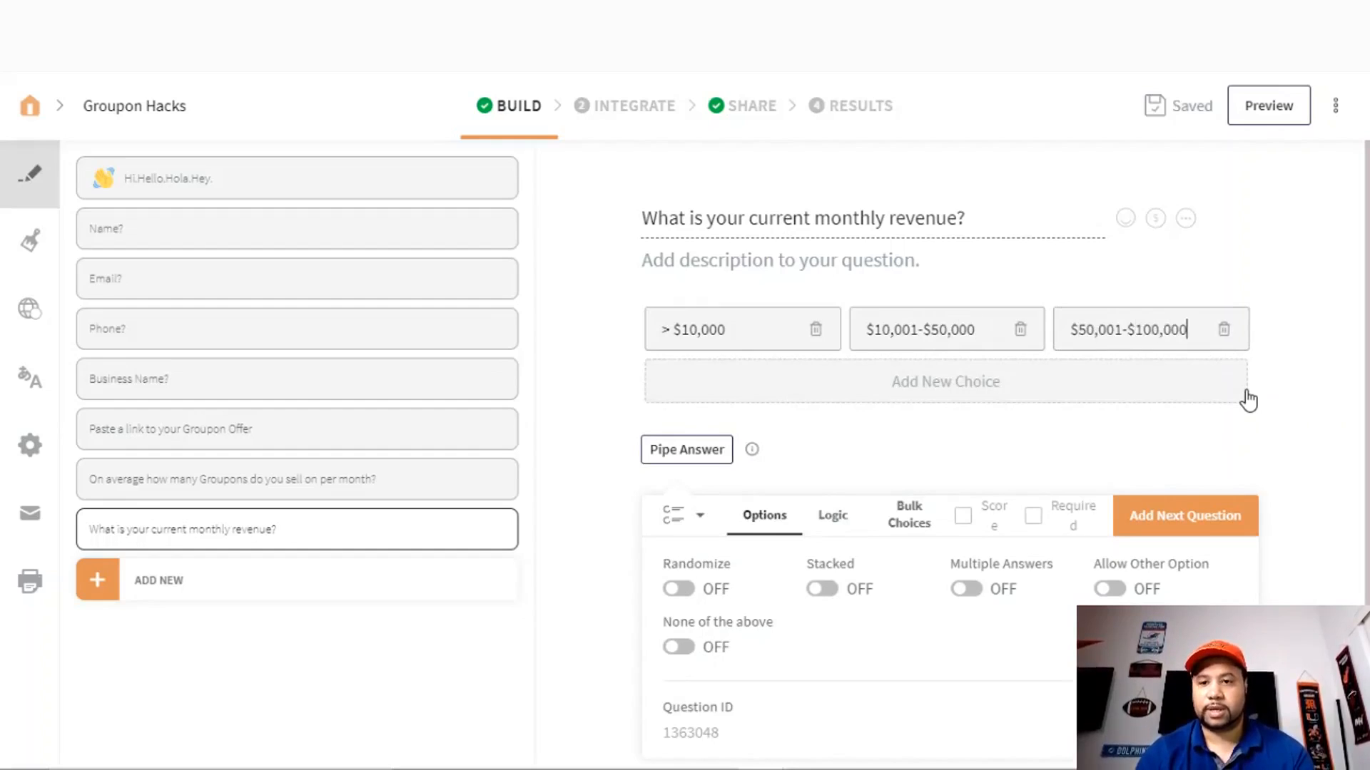
pyautogui.click(1012, 384)
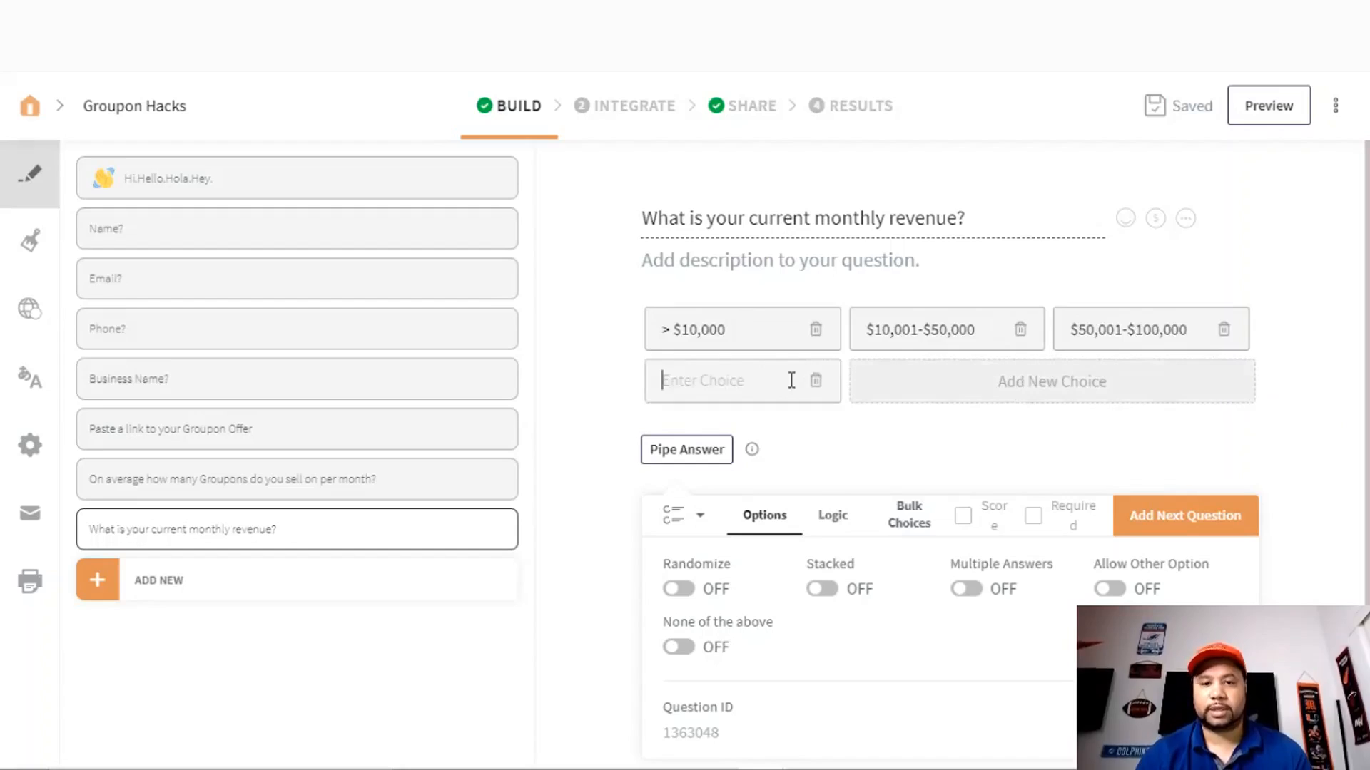
pyautogui.write('$100,00')
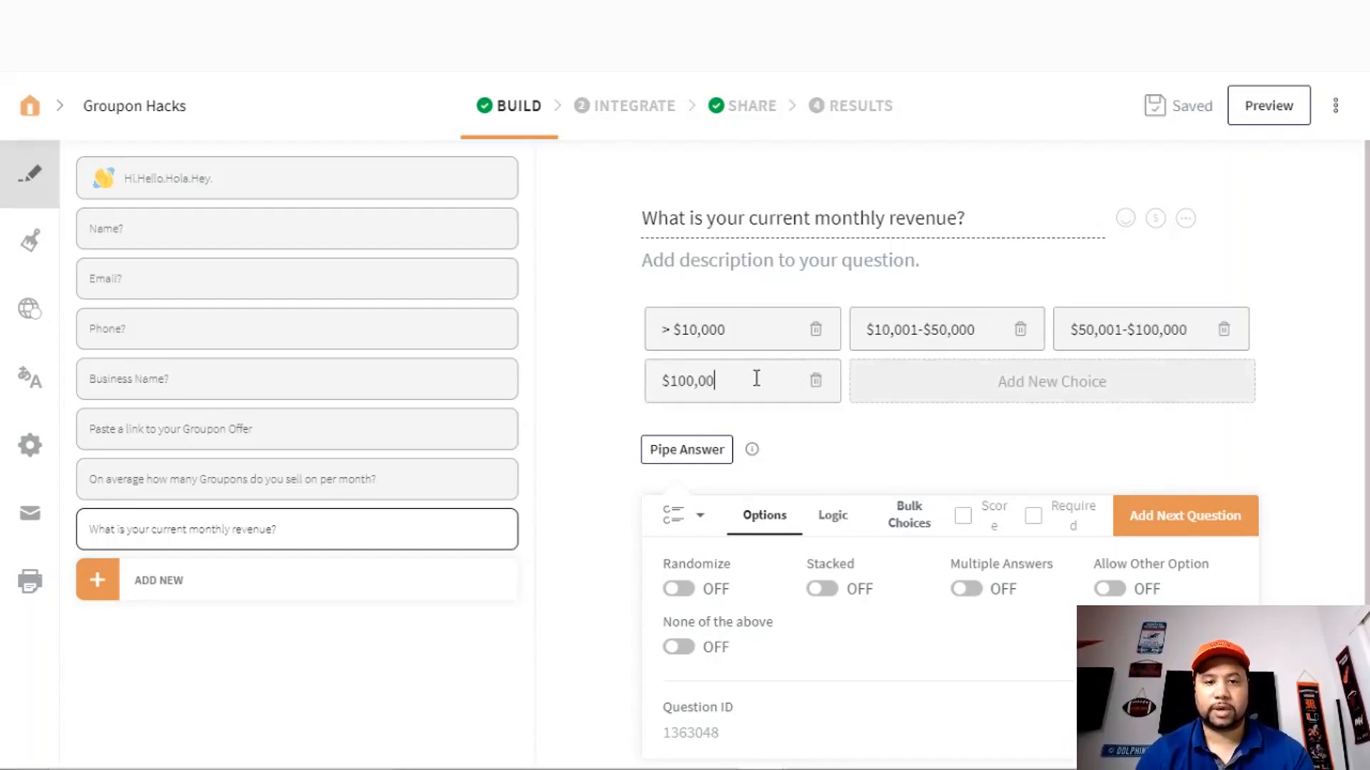
pyautogui.write('0<')
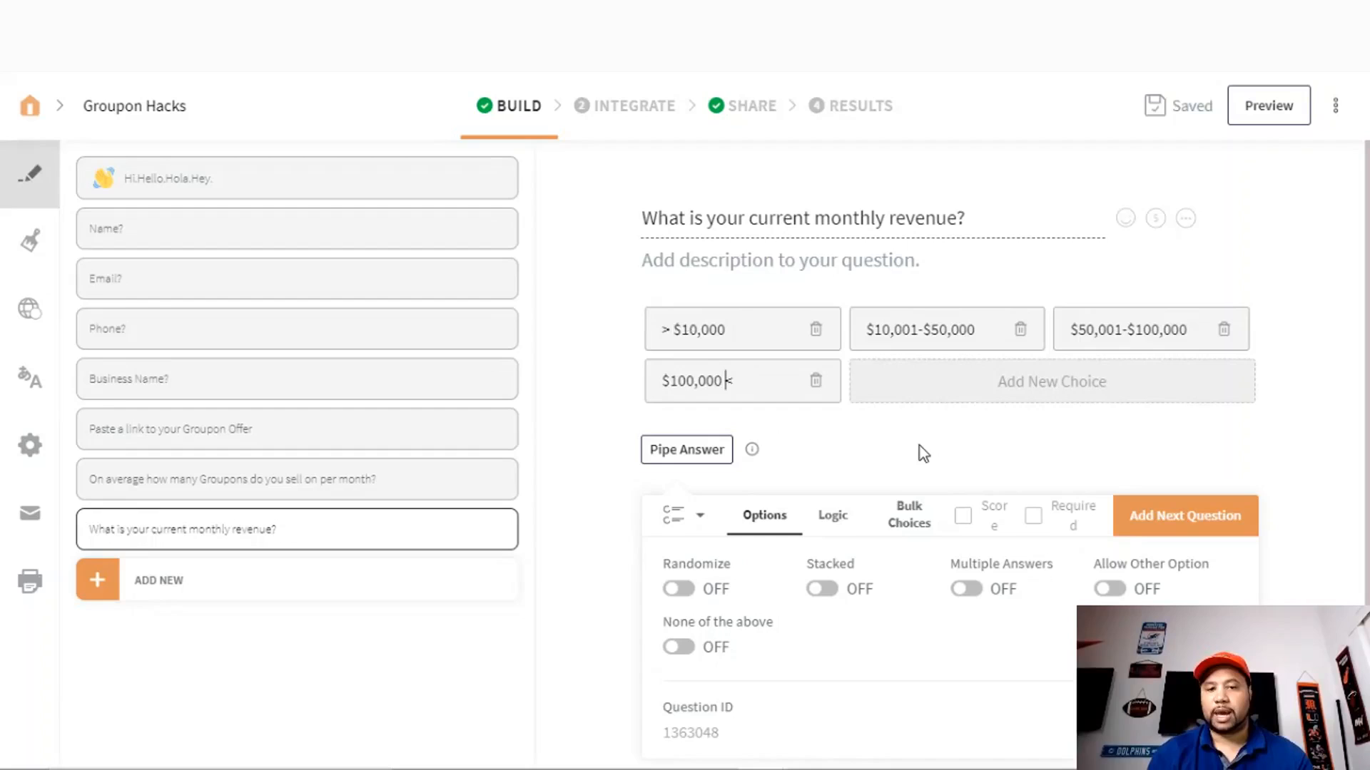
pyautogui.click(1033, 515)
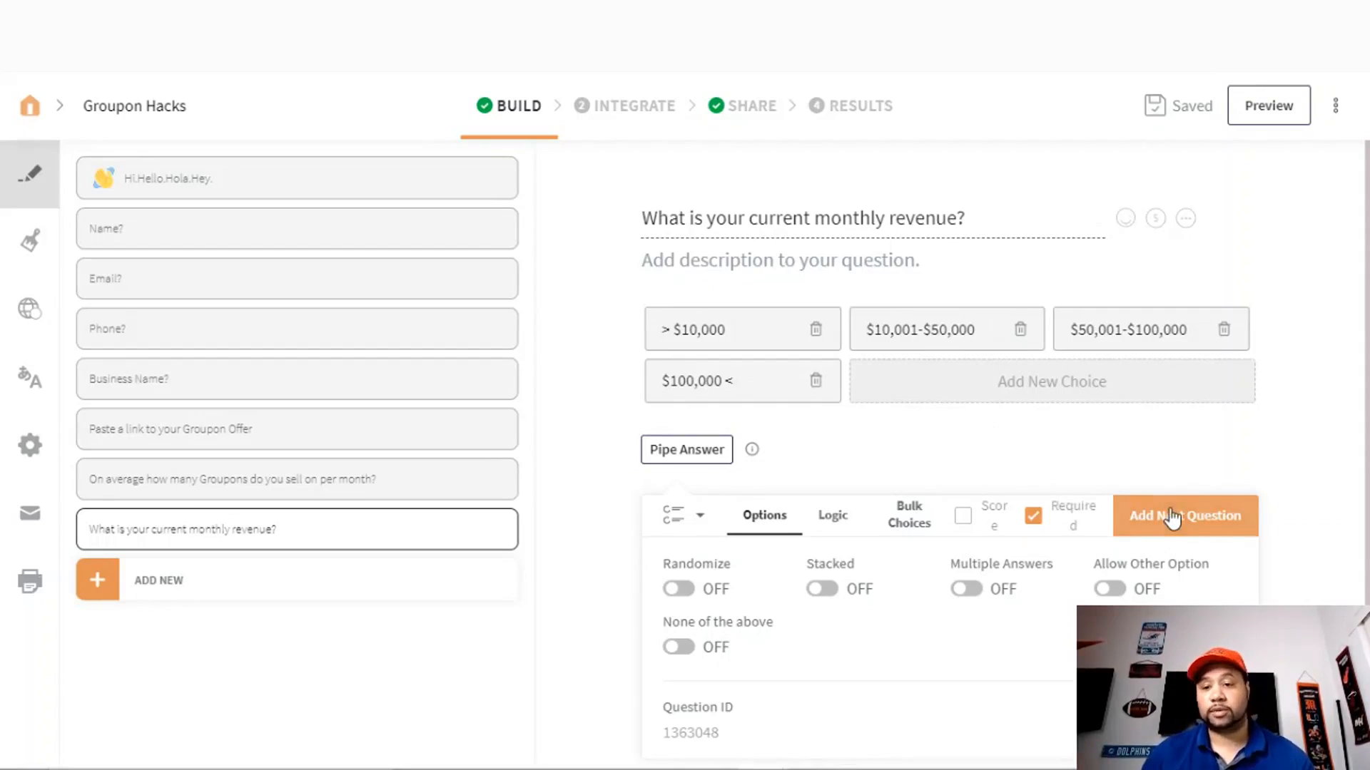
# - Show the question-type list for a new question after the revenue question
pyautogui.click(1207, 533)
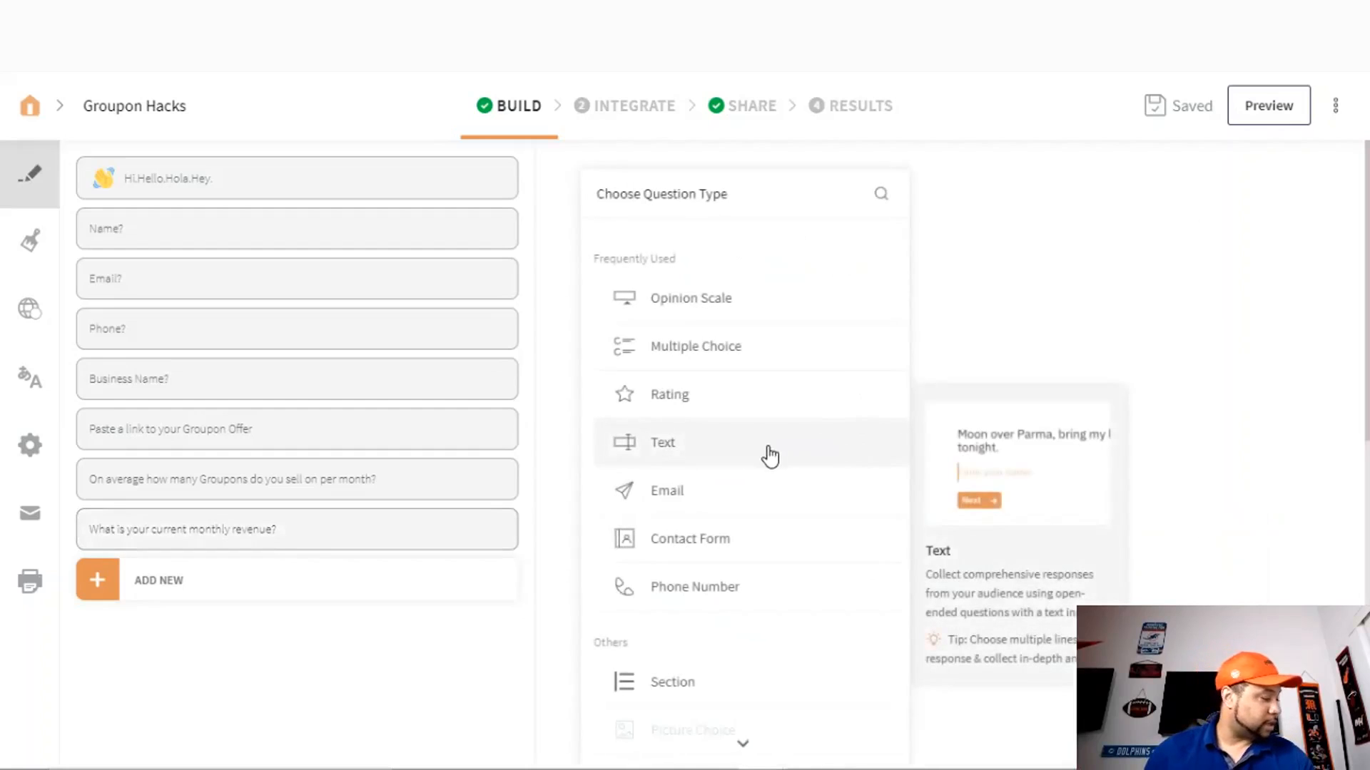
# - Add a text question 'What is your target monthly revenue for the next 6 months?'
pyautogui.click(724, 446)
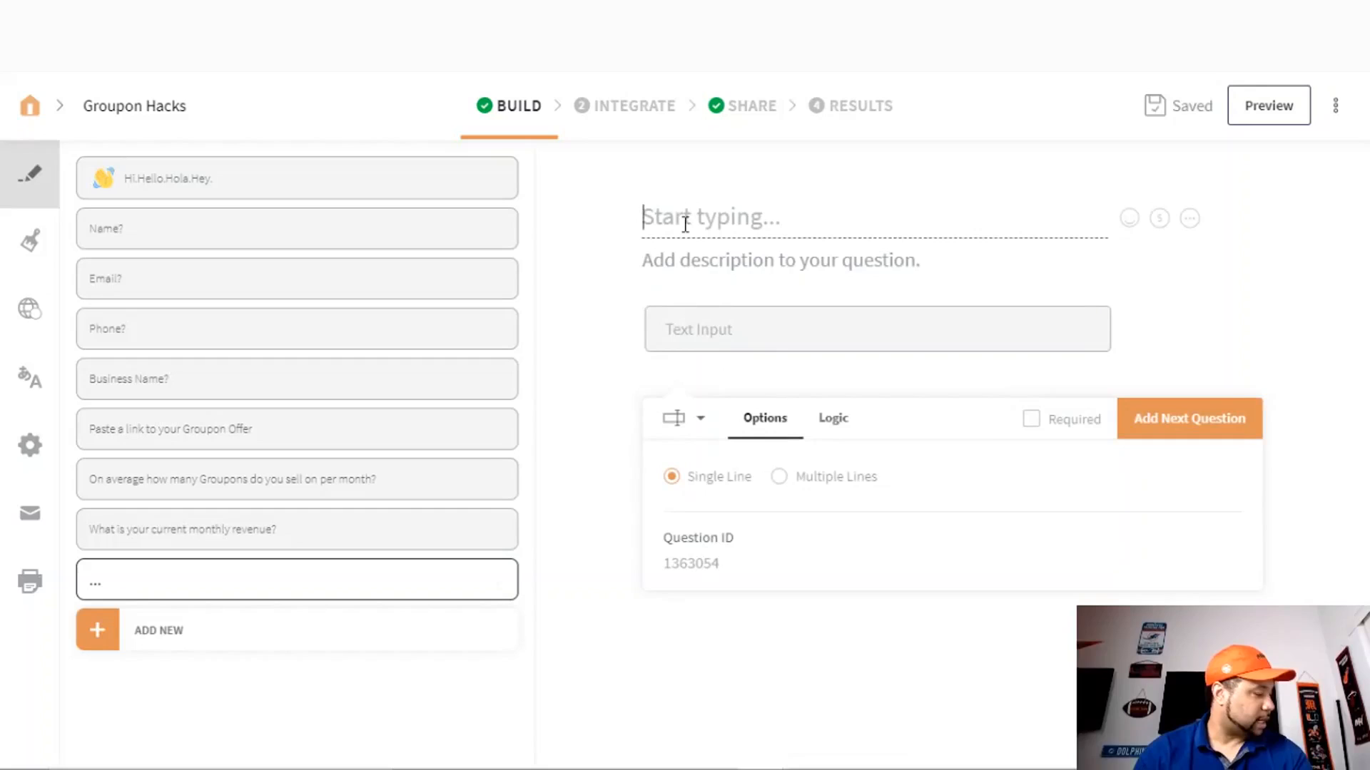
pyautogui.write('What i')
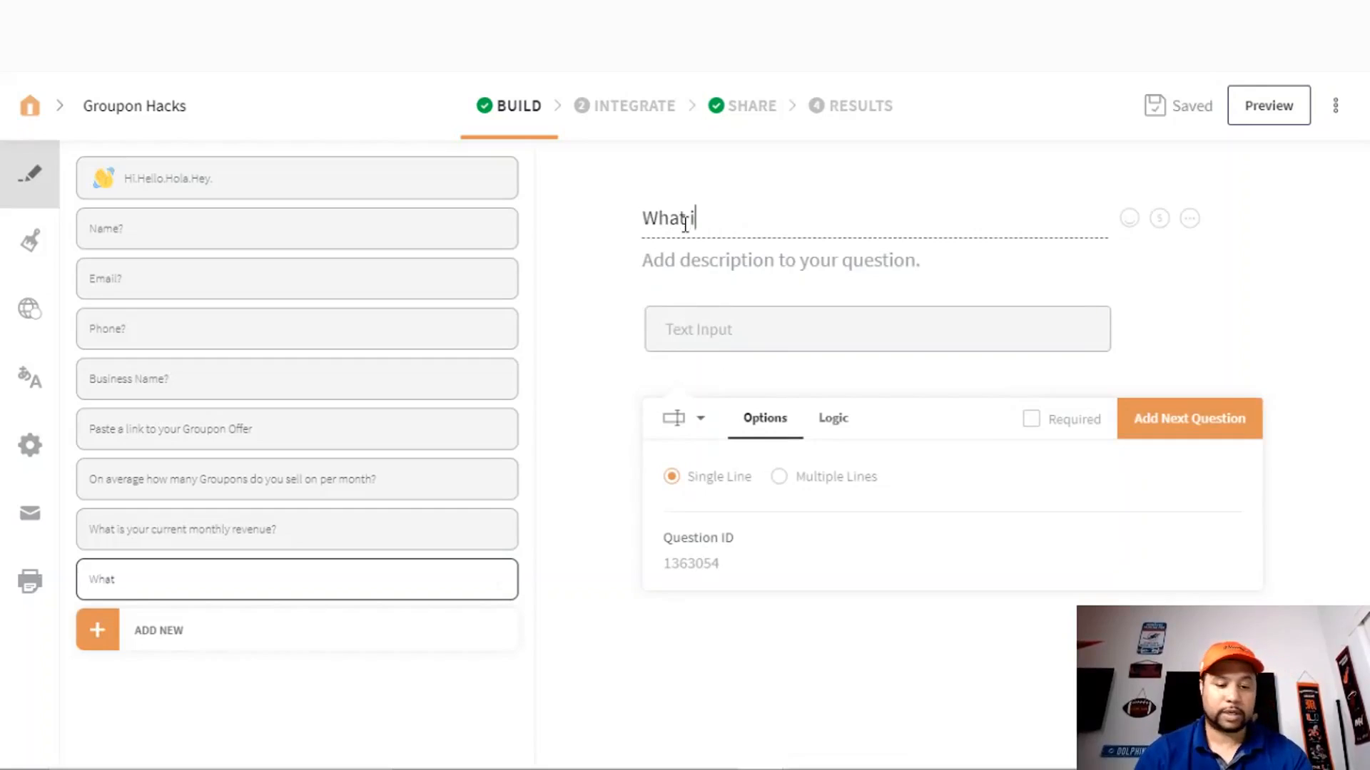
pyautogui.write('s your')
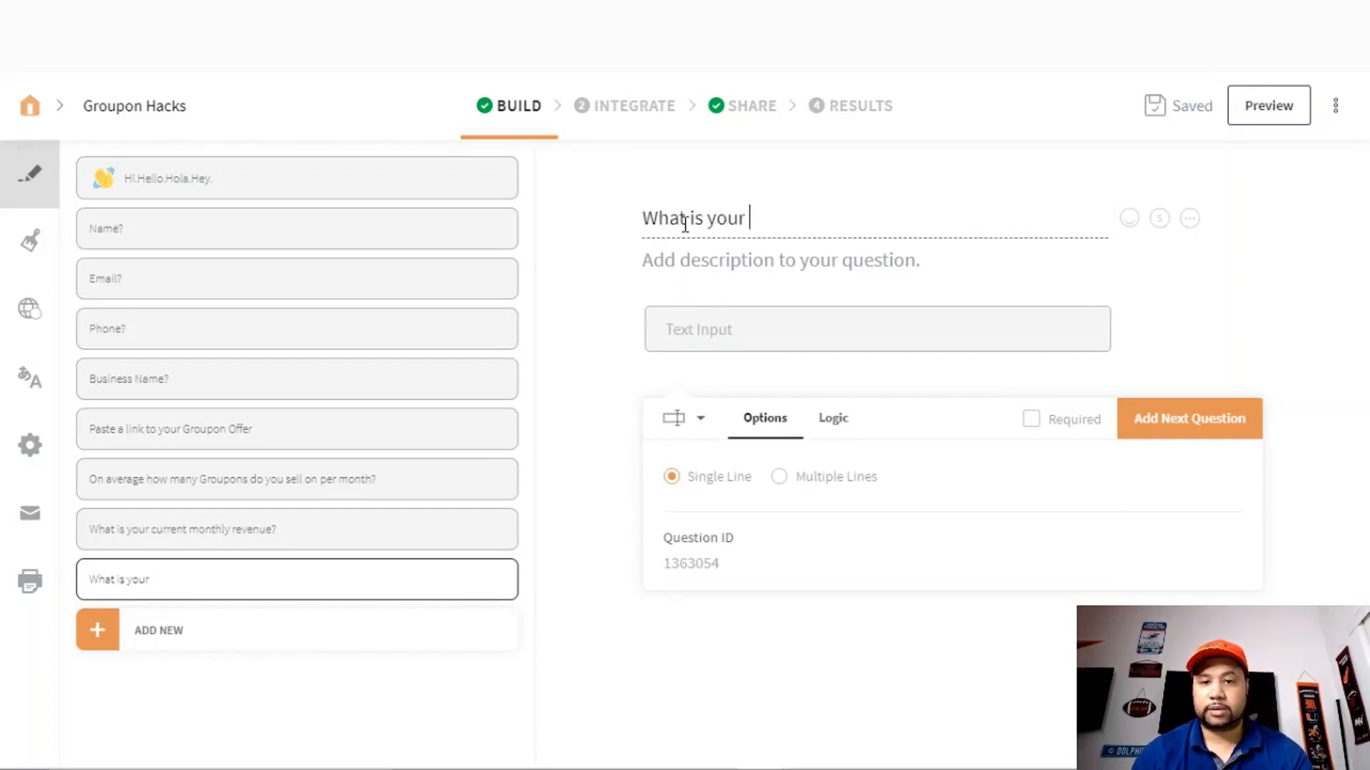
pyautogui.write('target month')
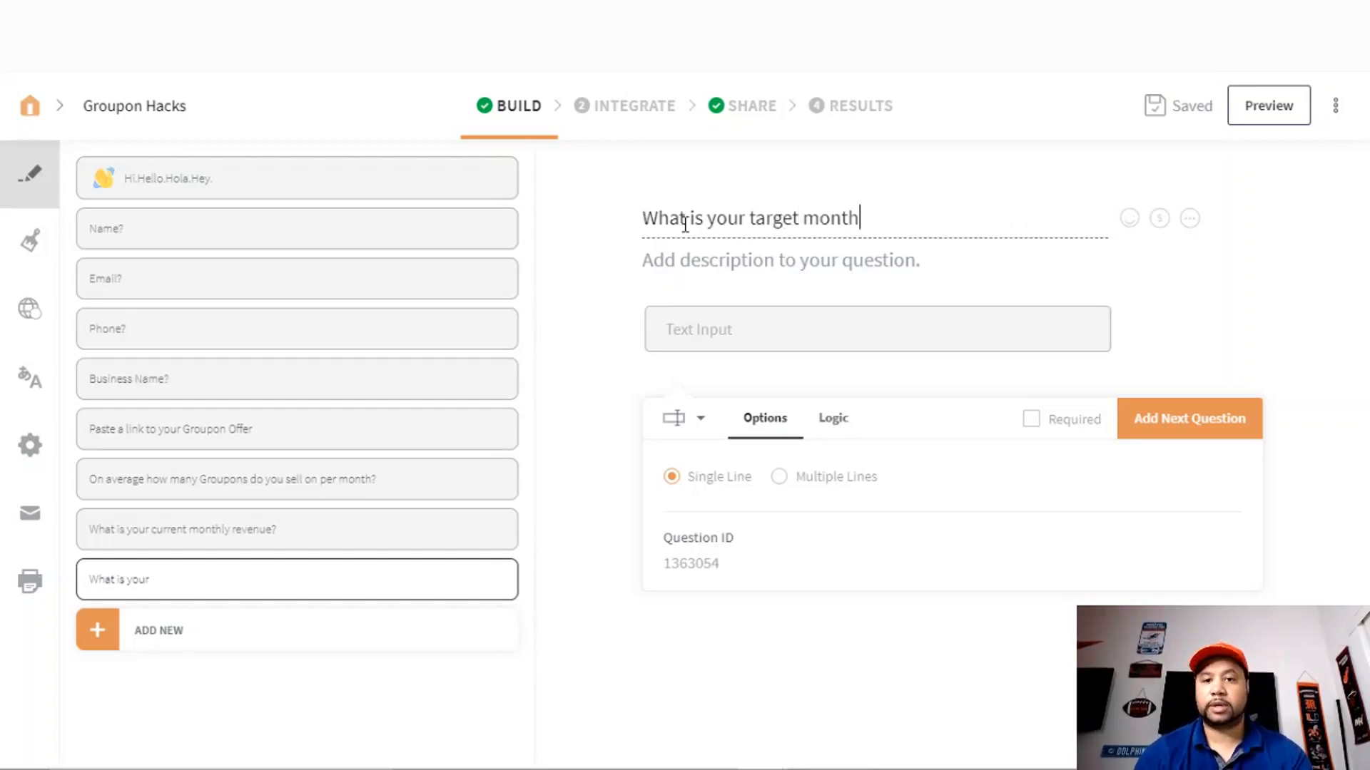
pyautogui.write('ly revenun')
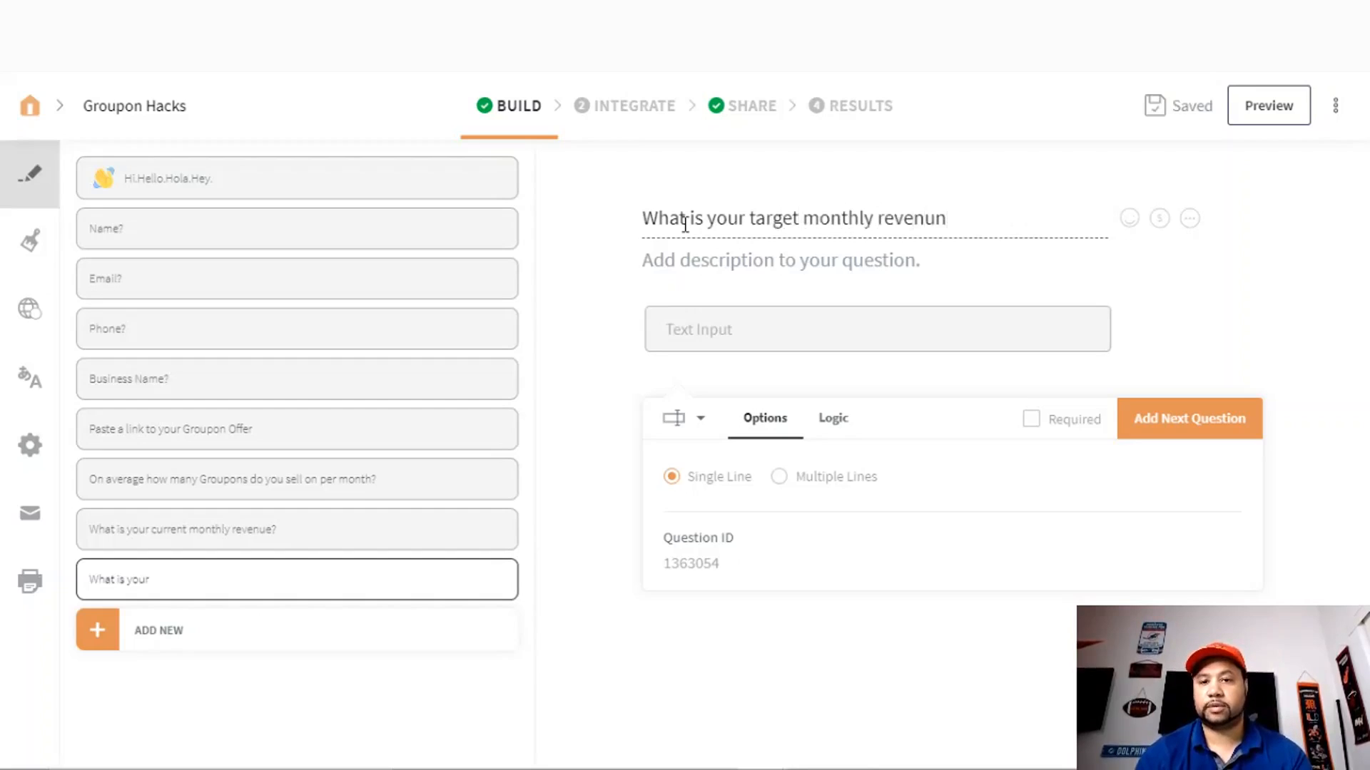
pyautogui.press('BackSpace')
pyautogui.write('e for the ne')
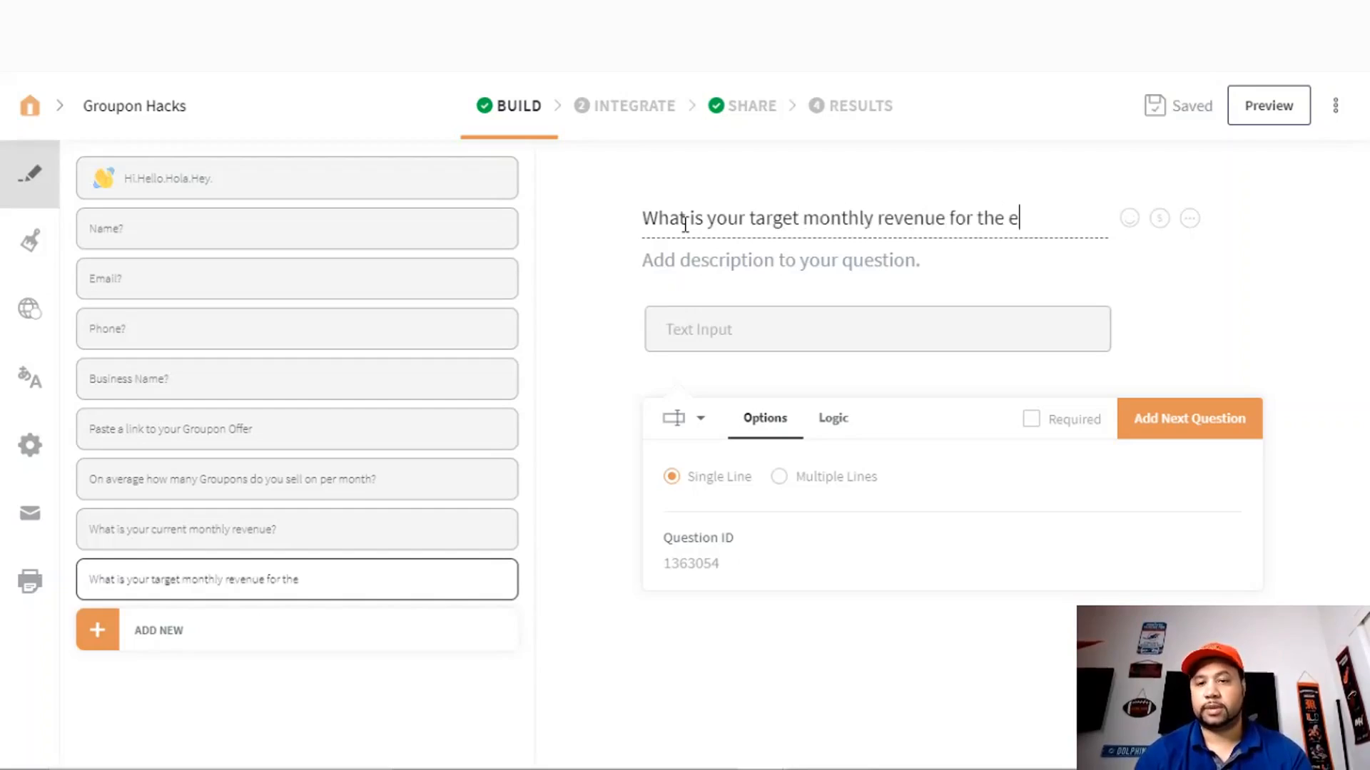
pyautogui.press('BackSpace')
pyautogui.write('next 6 months?')
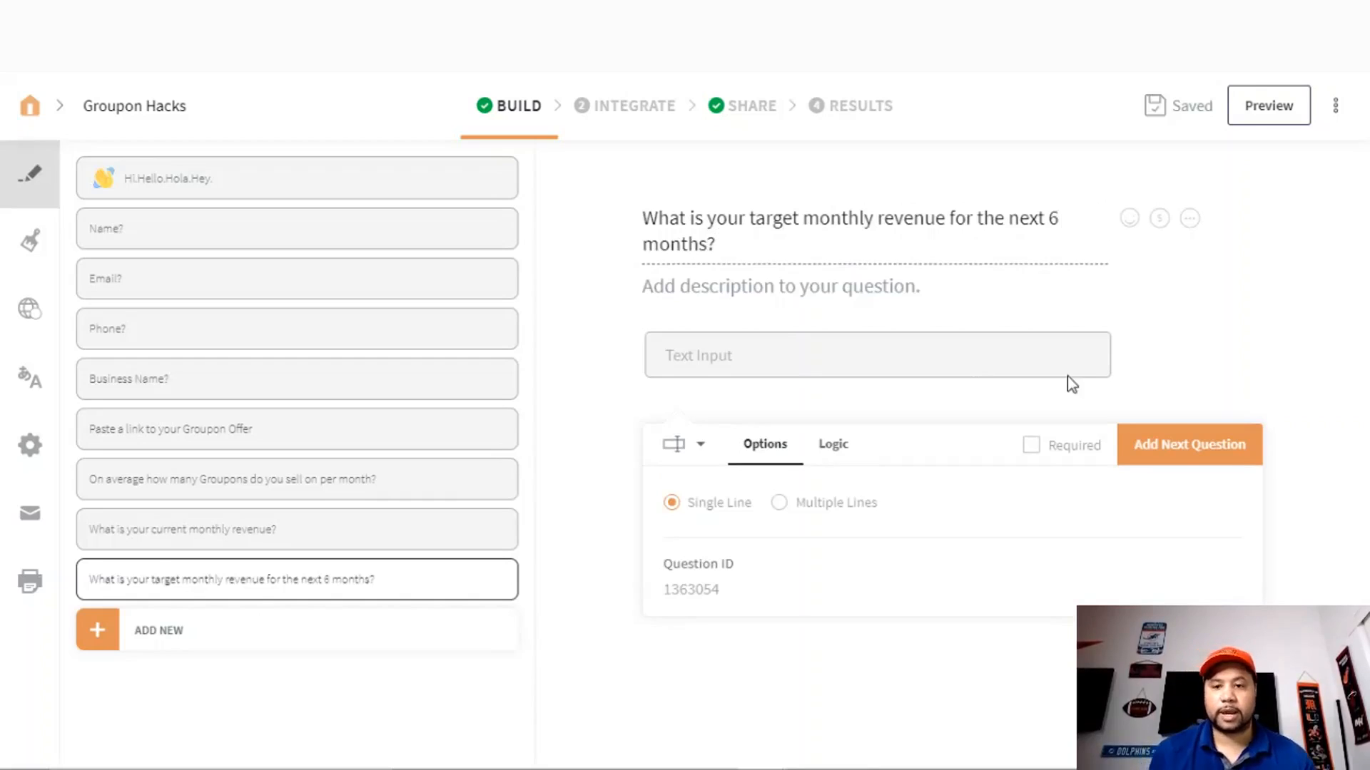
# - Require the target-revenue question, then add the required text question about the single biggest hurdle
pyautogui.click(1030, 447)
pyautogui.click(1170, 450)
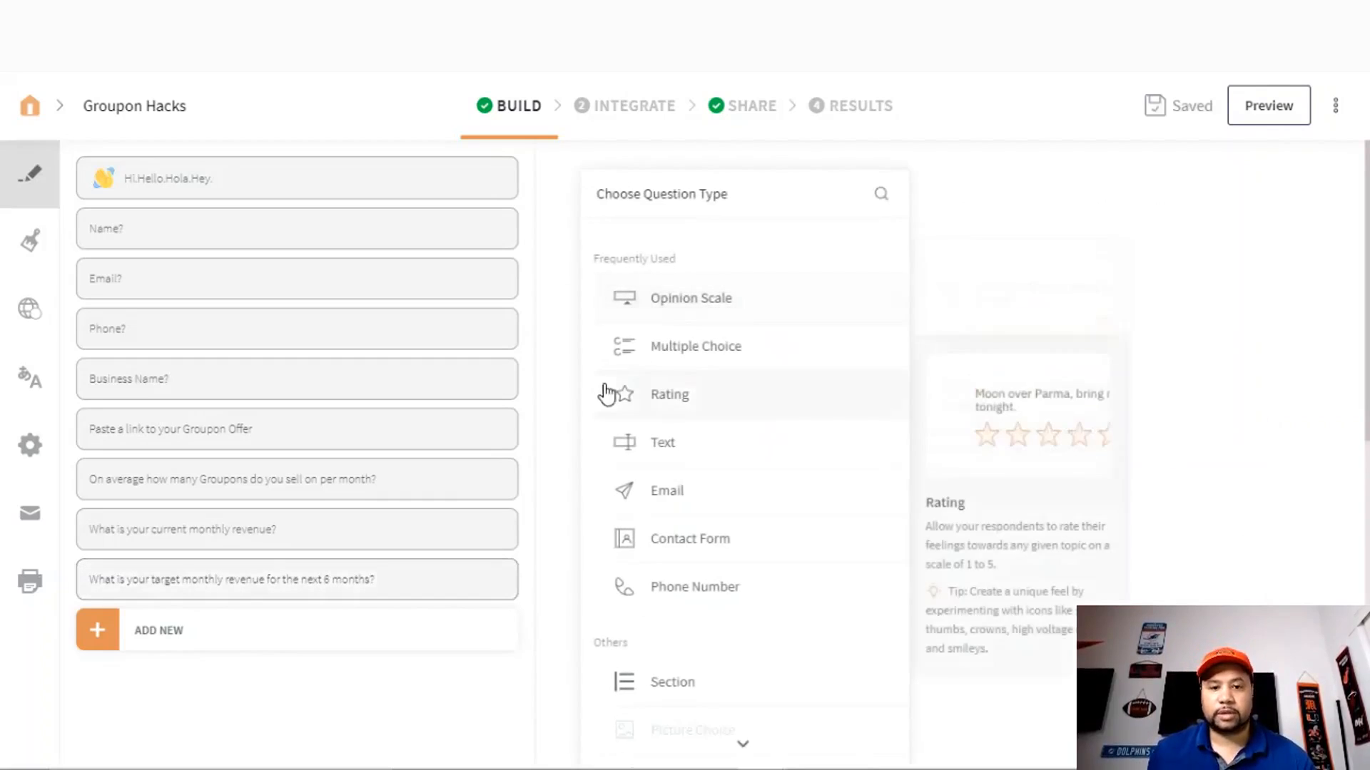
pyautogui.click(654, 448)
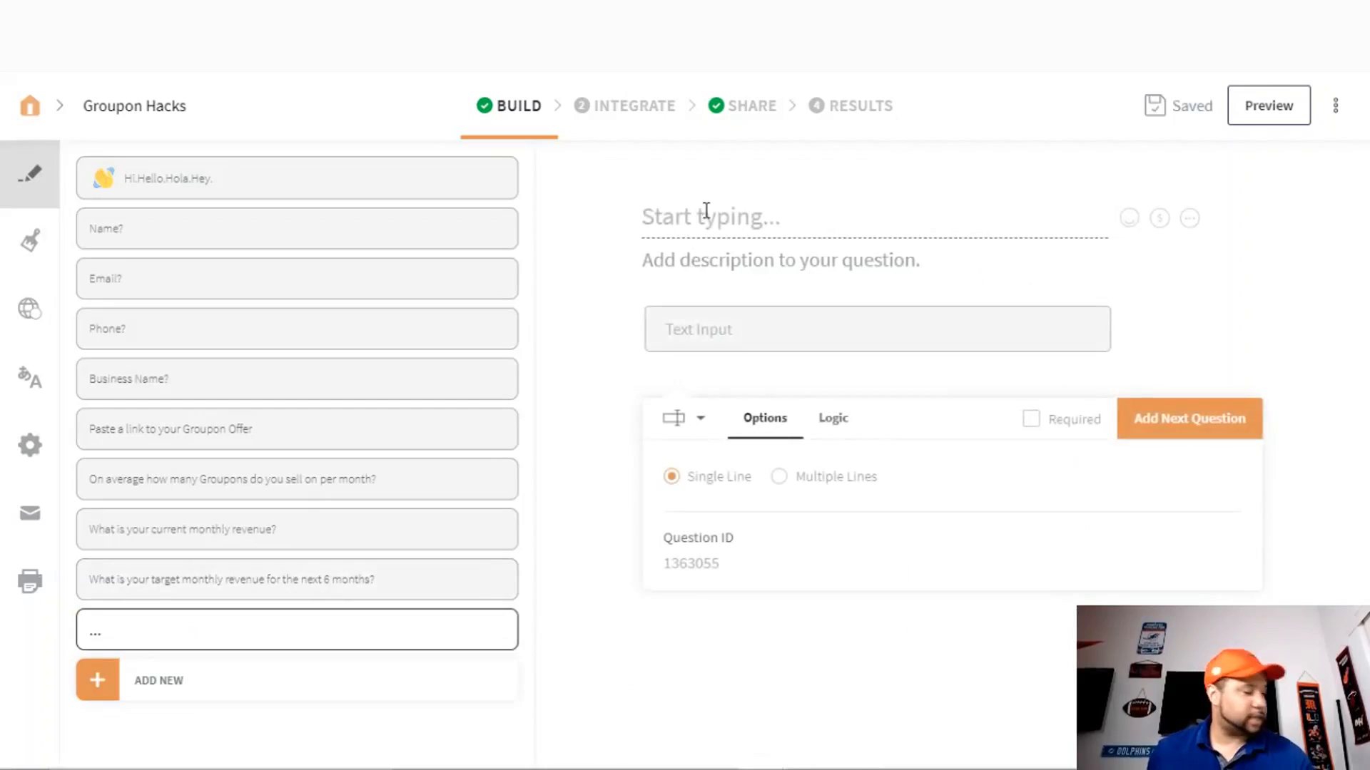
pyautogui.write('Wh')
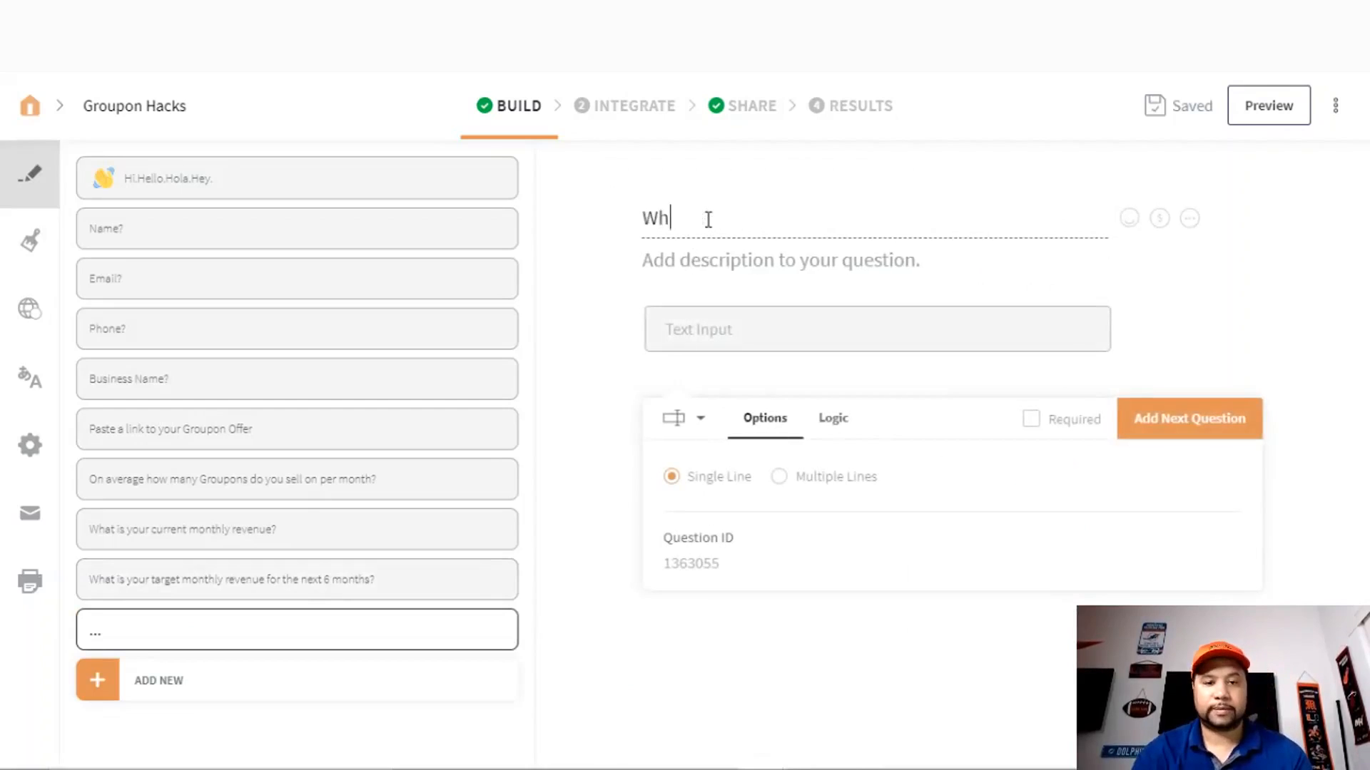
pyautogui.write('at is the sing')
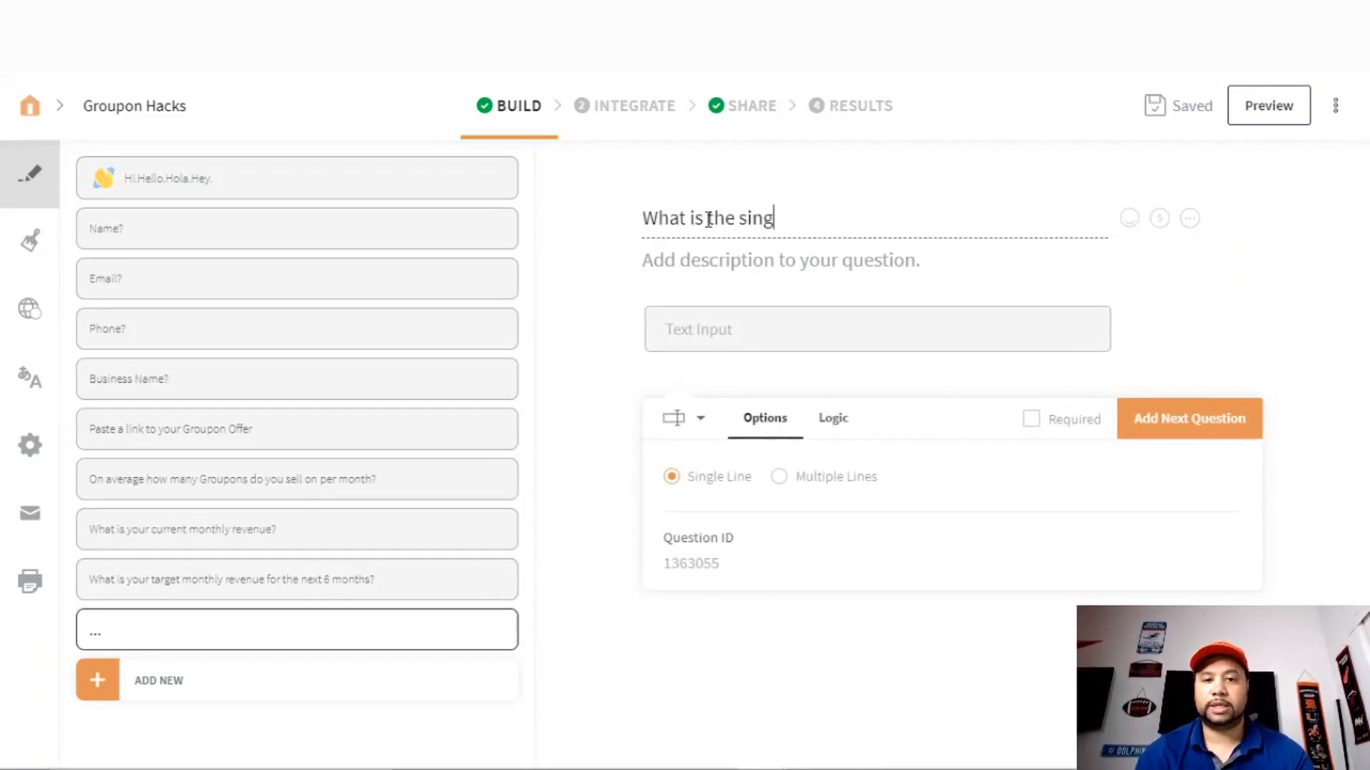
pyautogui.write('le biggest hurdle')
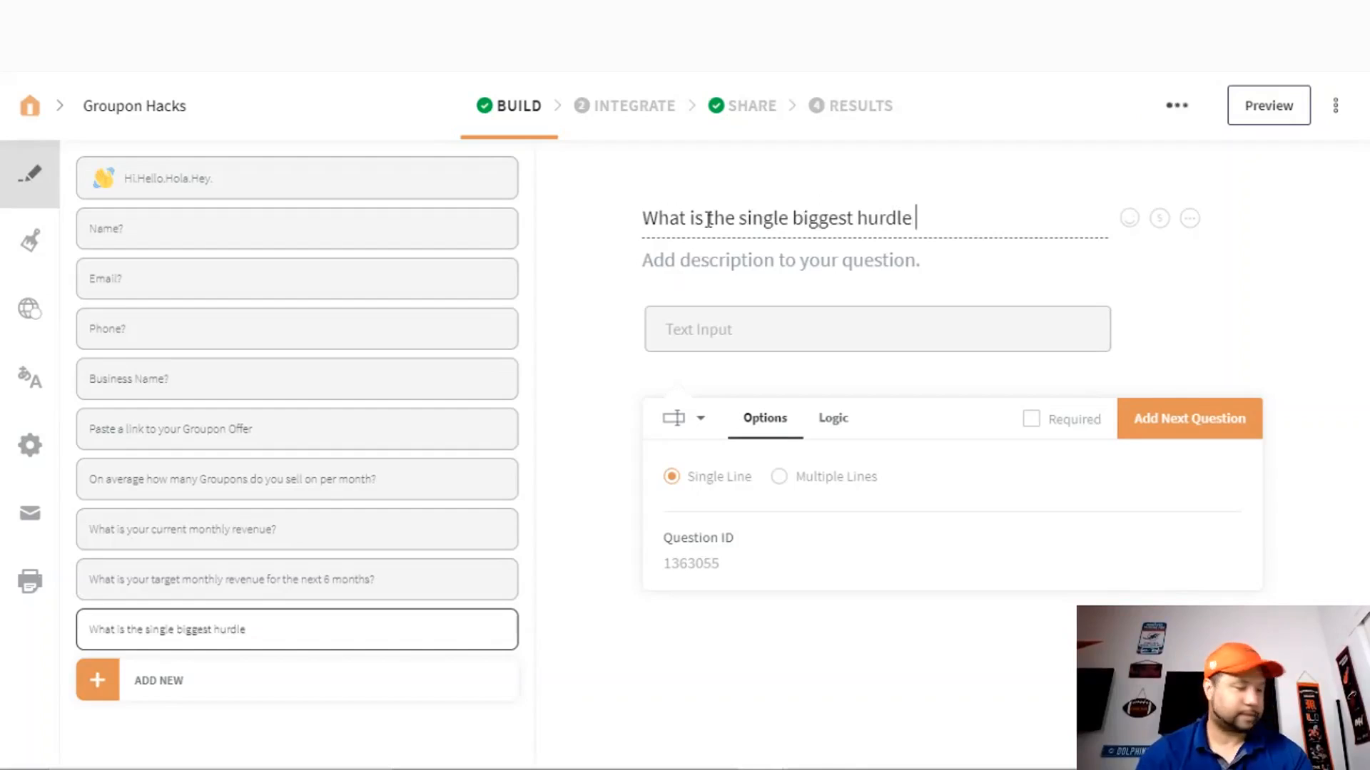
pyautogui.write(' preventing you from')
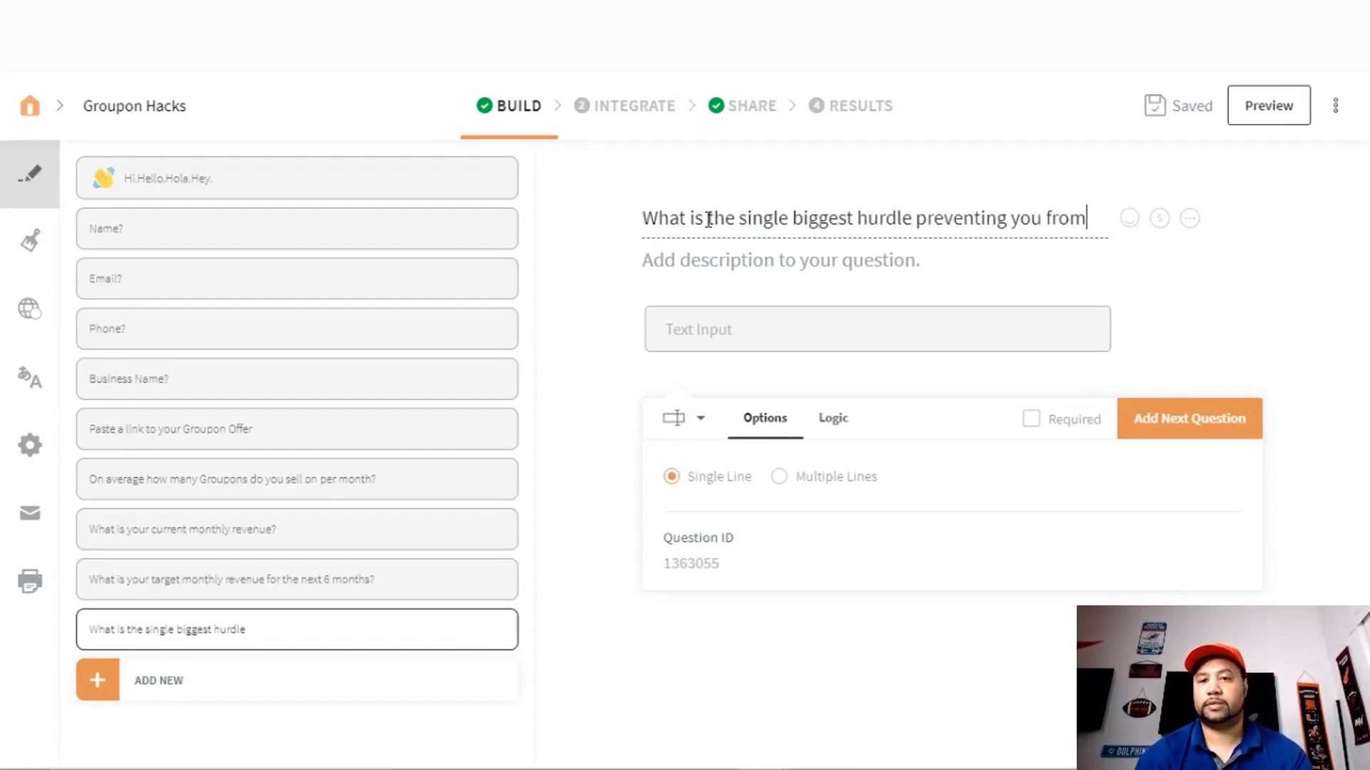
pyautogui.write(' reaching your tar')
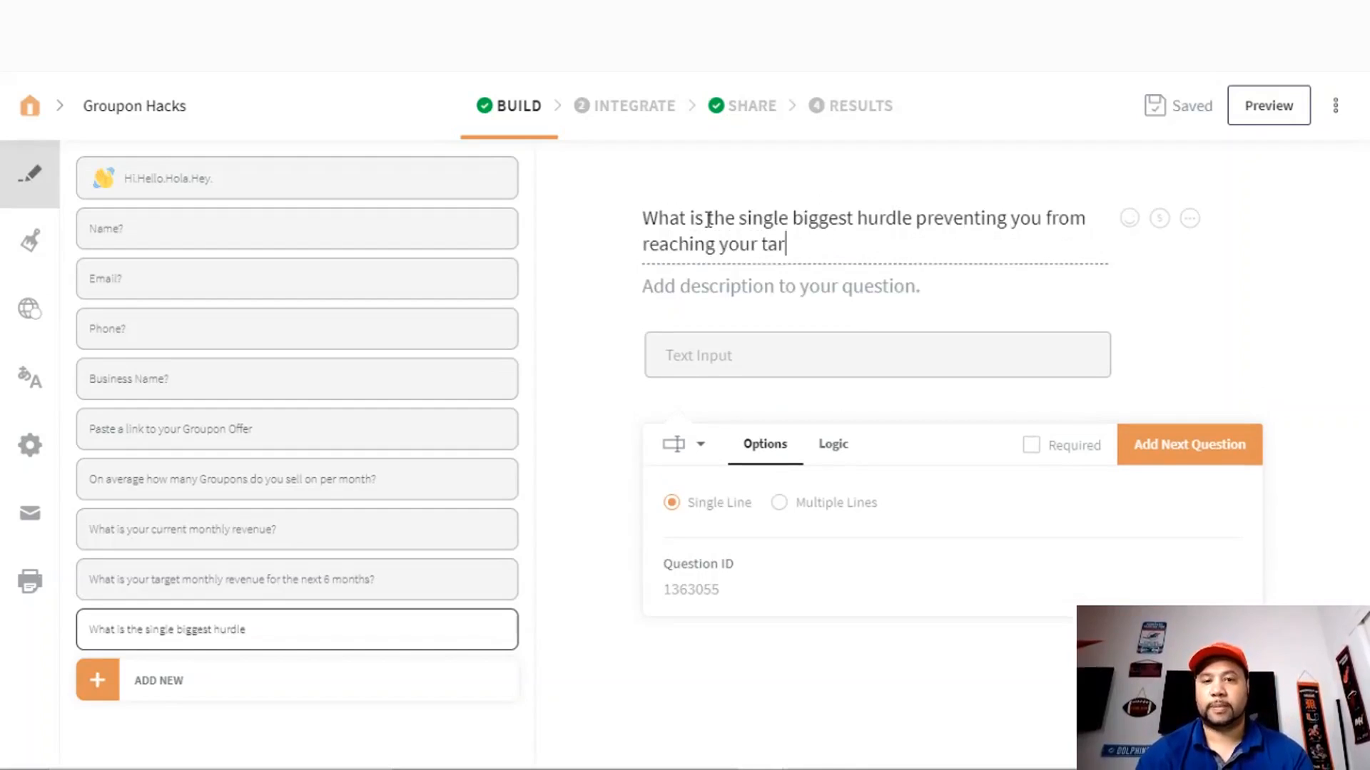
pyautogui.write('get ?')
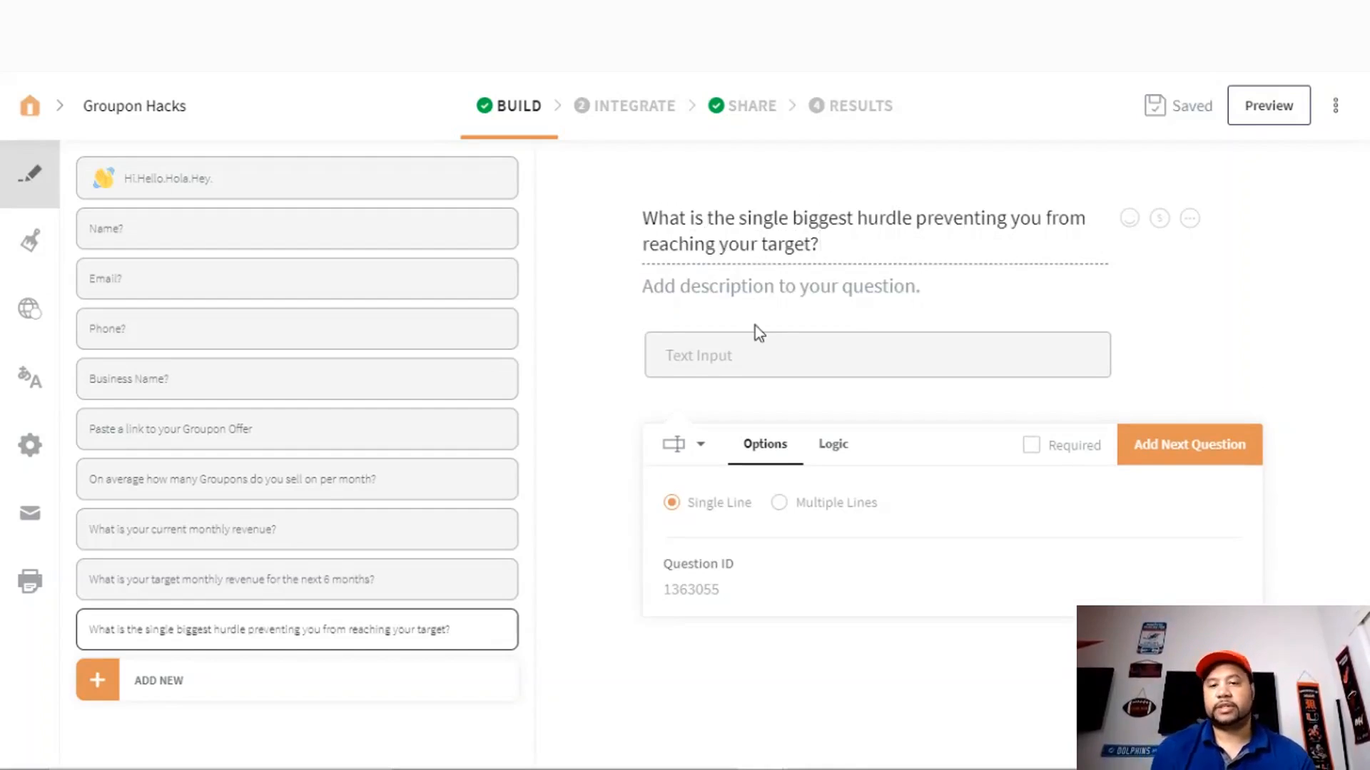
pyautogui.click(1032, 445)
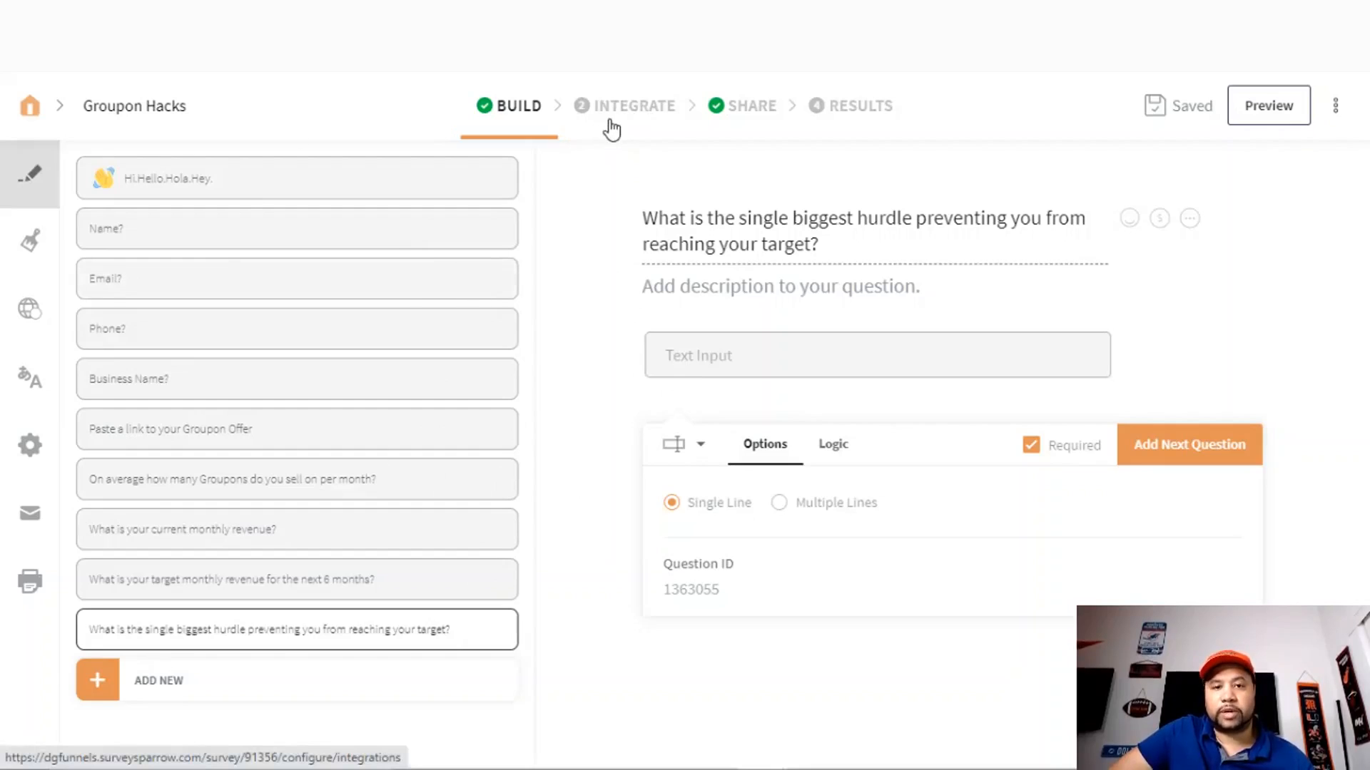
# - Browse the integrations from Mailchimp to AWeber, then move on to the survey's Share step
pyautogui.click(634, 107)
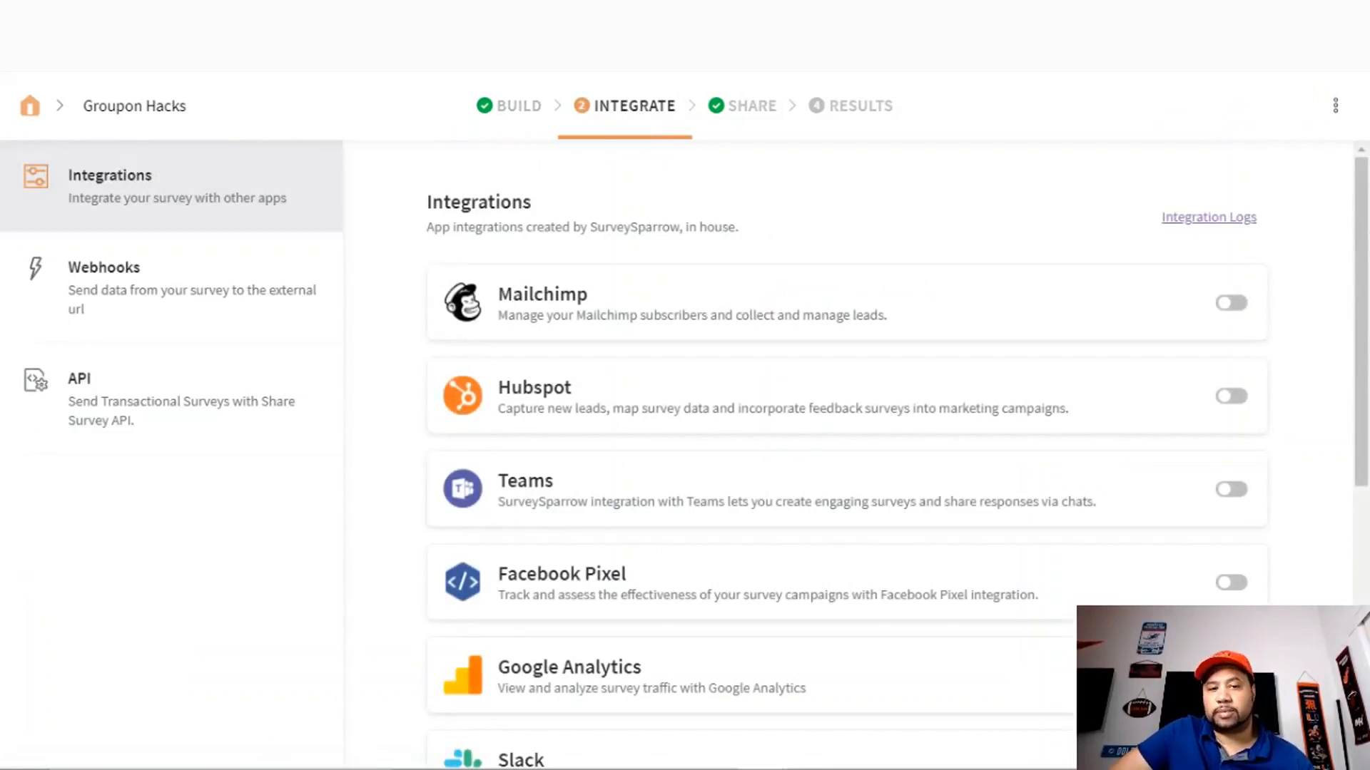
pyautogui.moveTo(1362, 231); pyautogui.dragTo(1362, 247)
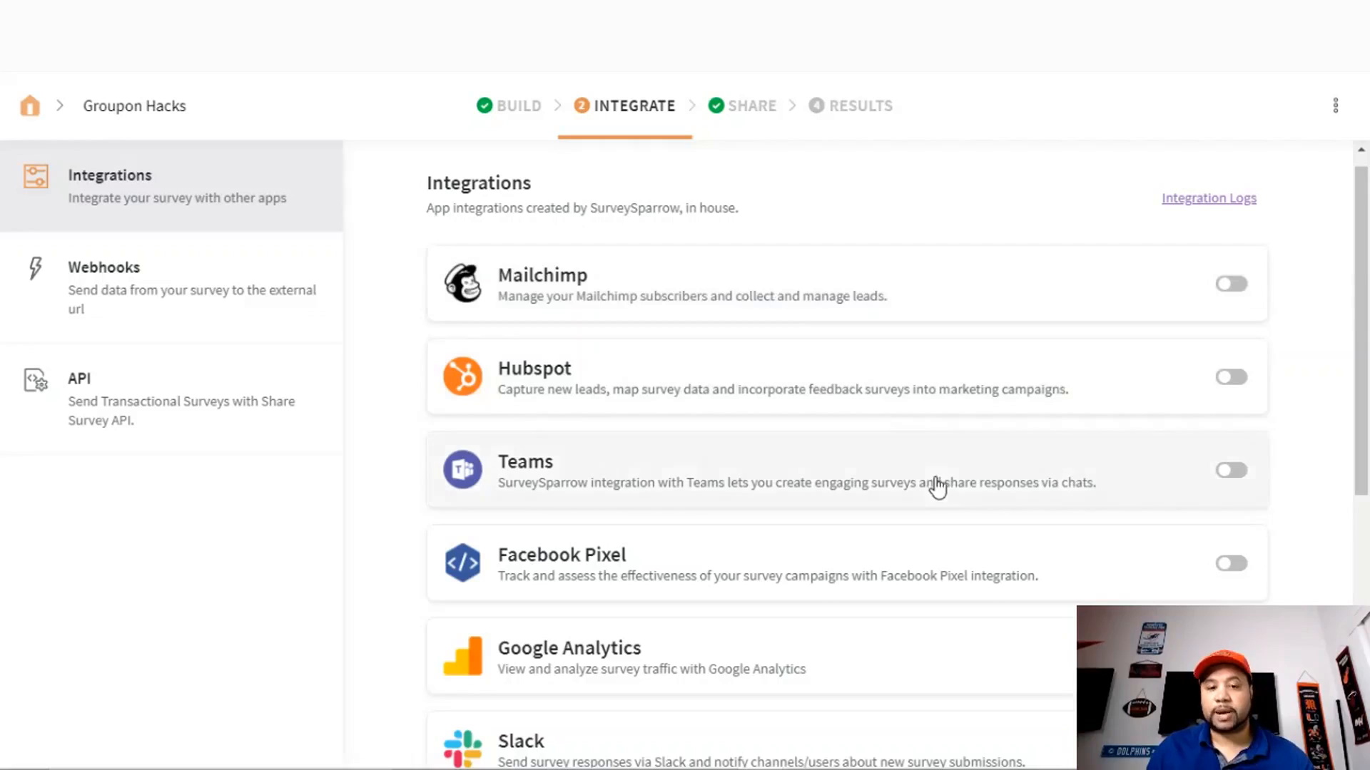
pyautogui.moveTo(441, 454); pyautogui.dragTo(992, 515)
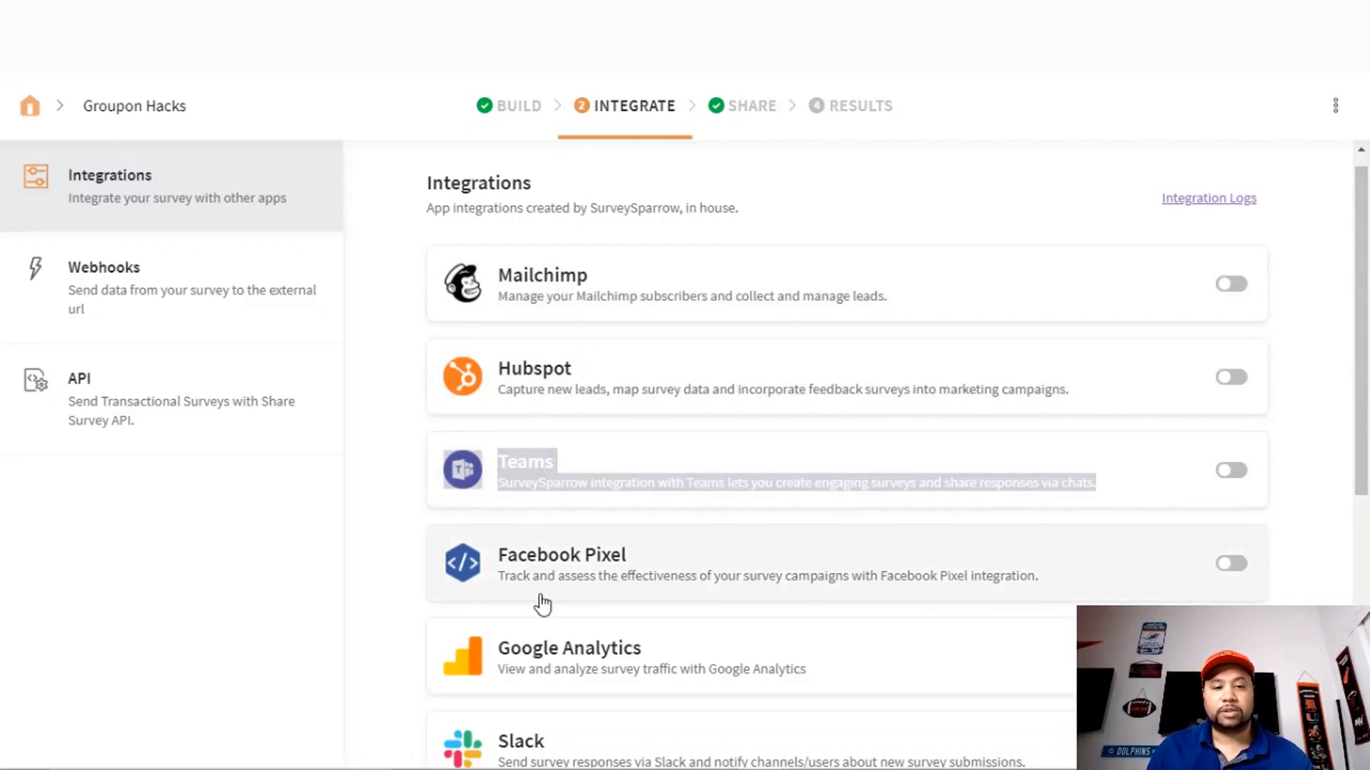
pyautogui.click(391, 518)
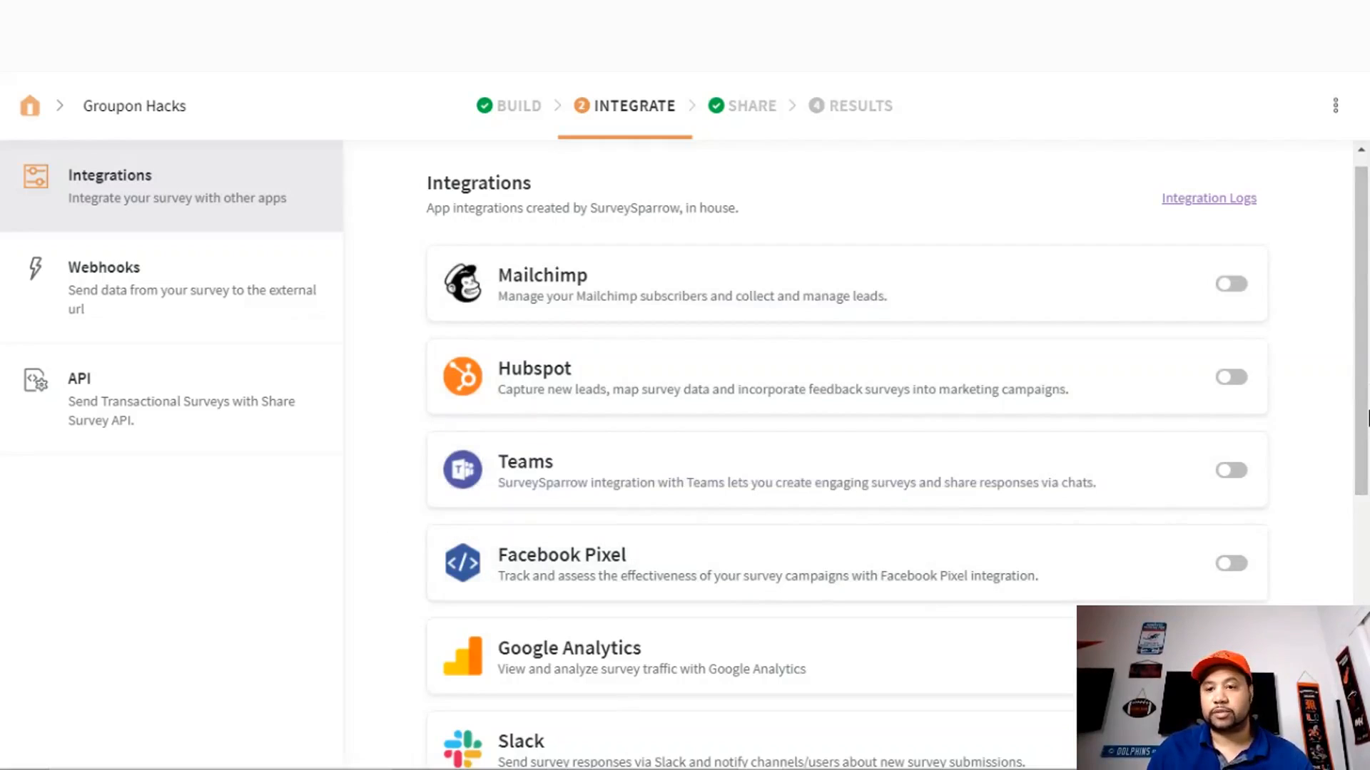
pyautogui.scroll(-3, 1367, 417)
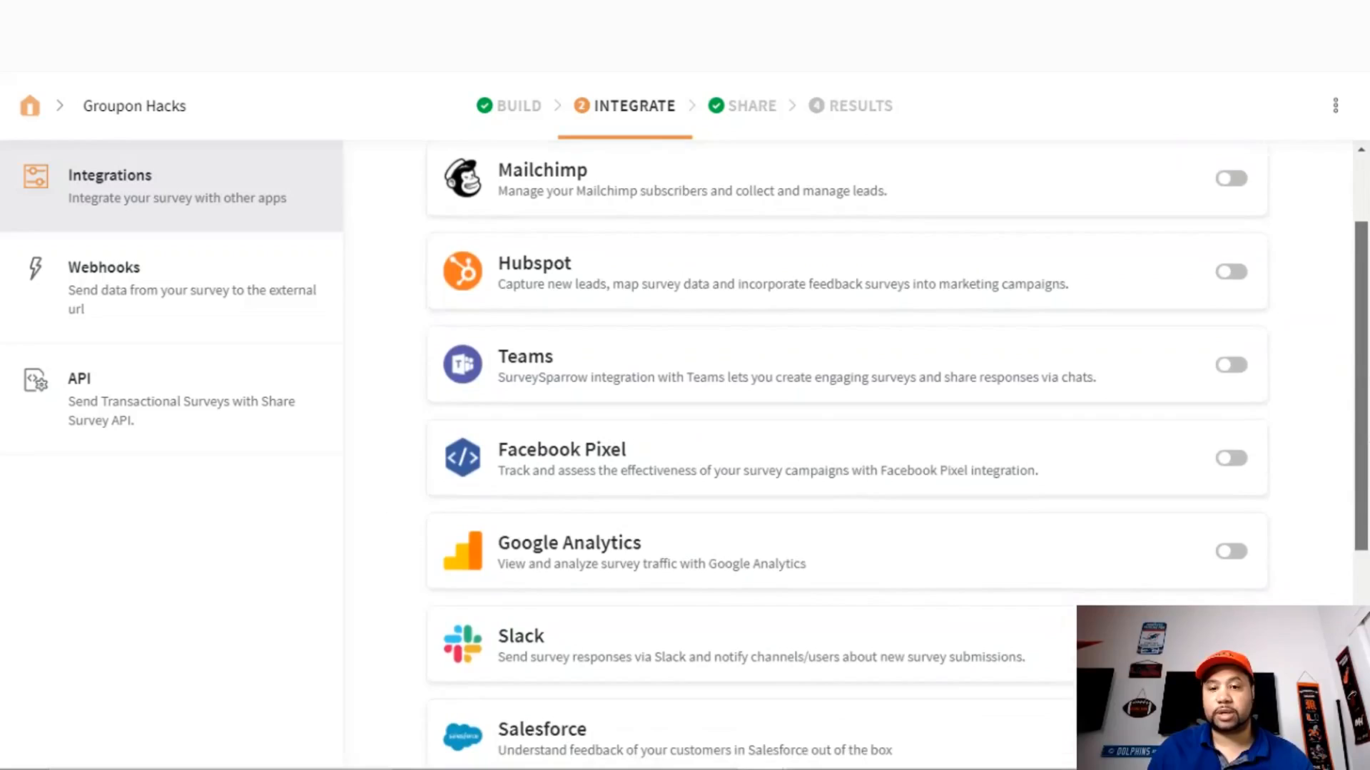
pyautogui.scroll(-4, 848, 453)
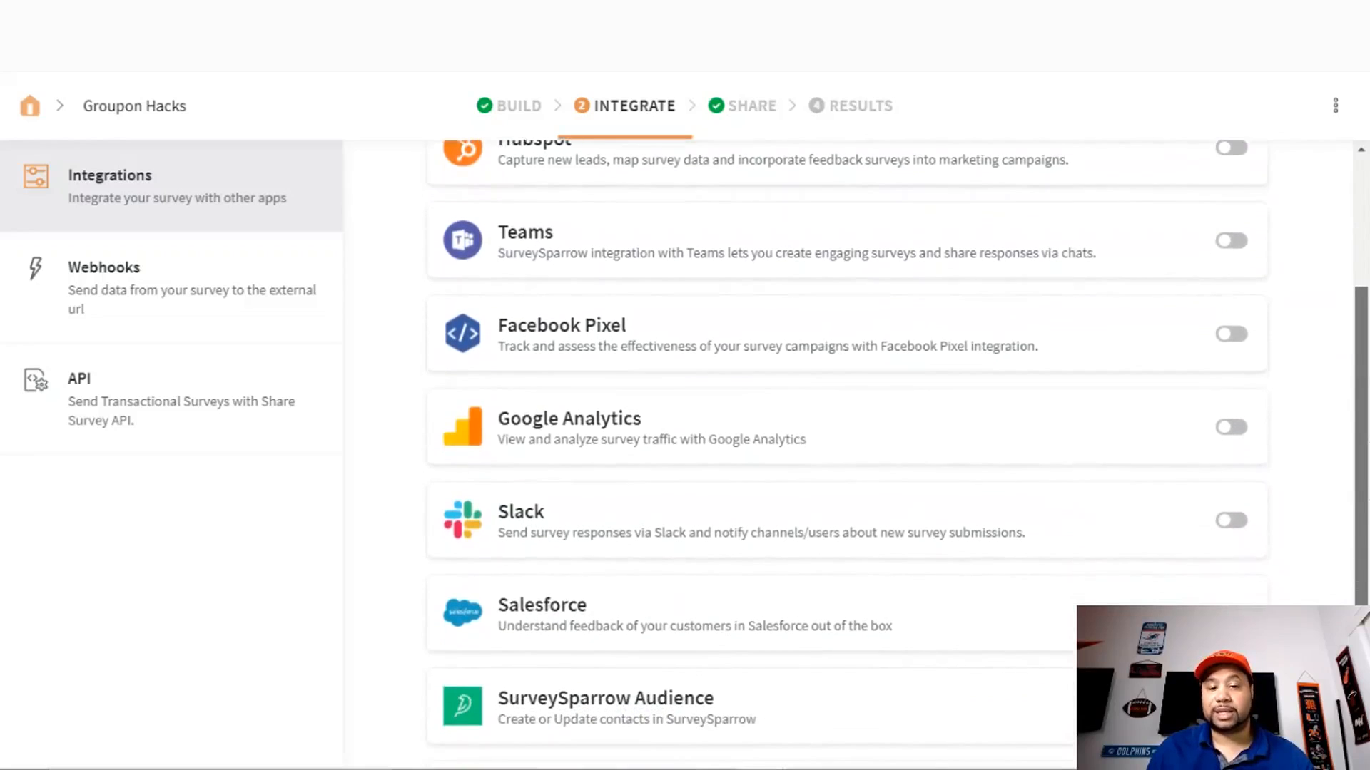
pyautogui.scroll(-2, 847, 450)
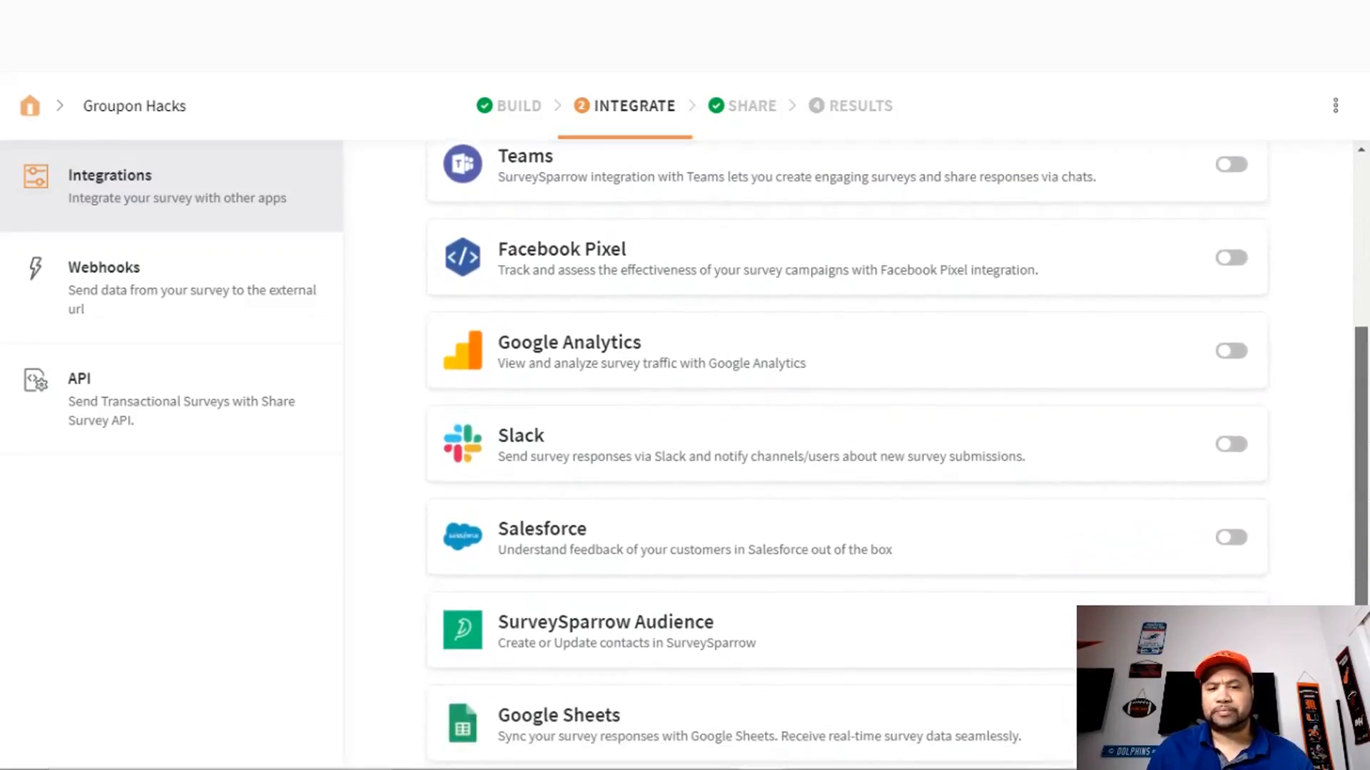
pyautogui.scroll(-1, 848, 450)
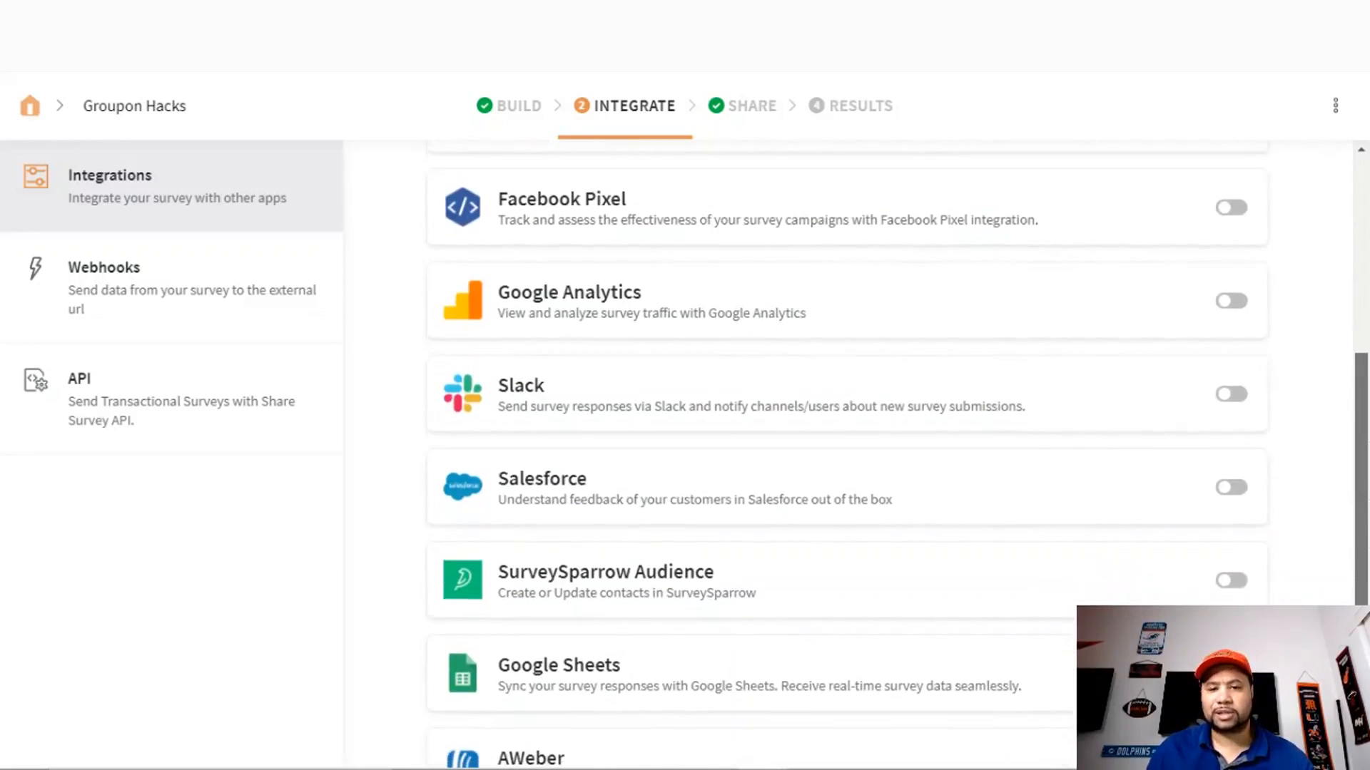
pyautogui.scroll(-2, 848, 449)
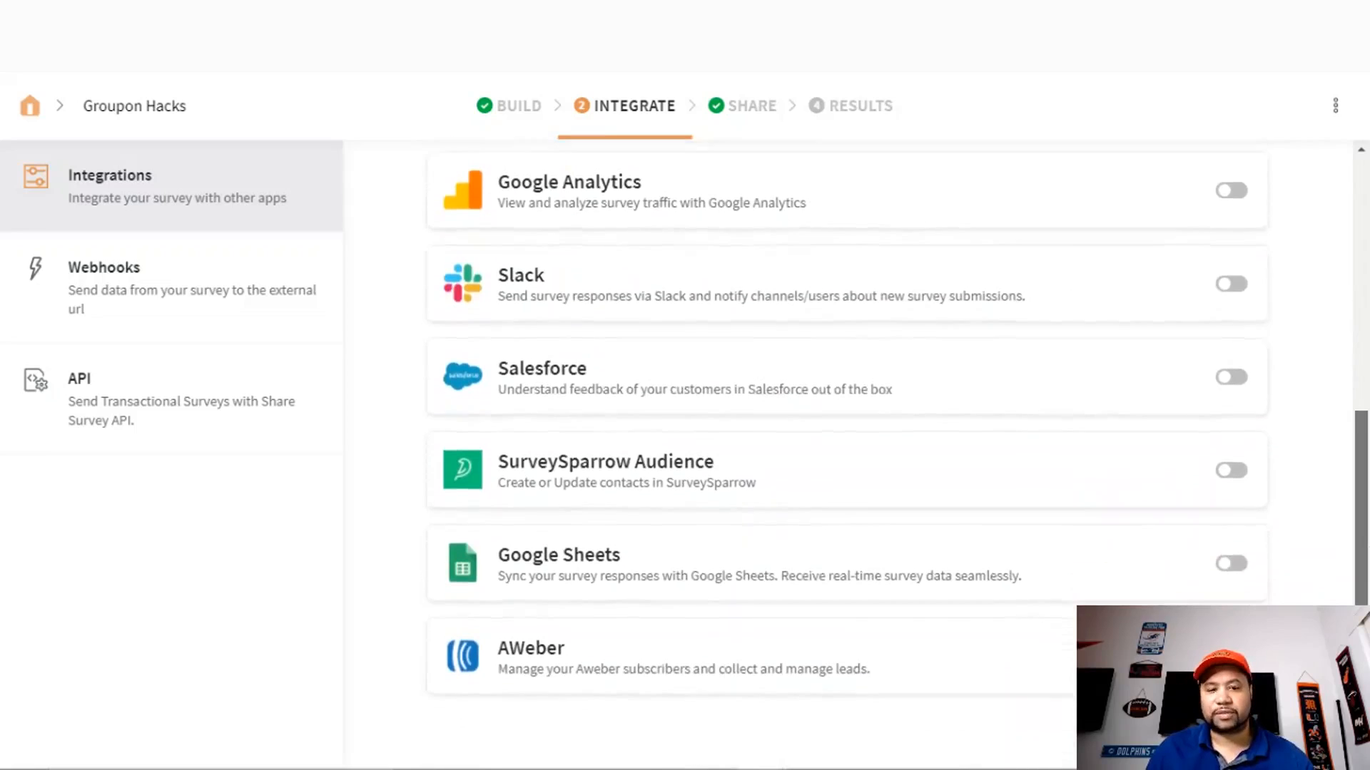
pyautogui.moveTo(1361, 642); pyautogui.dragTo(1361, 655)
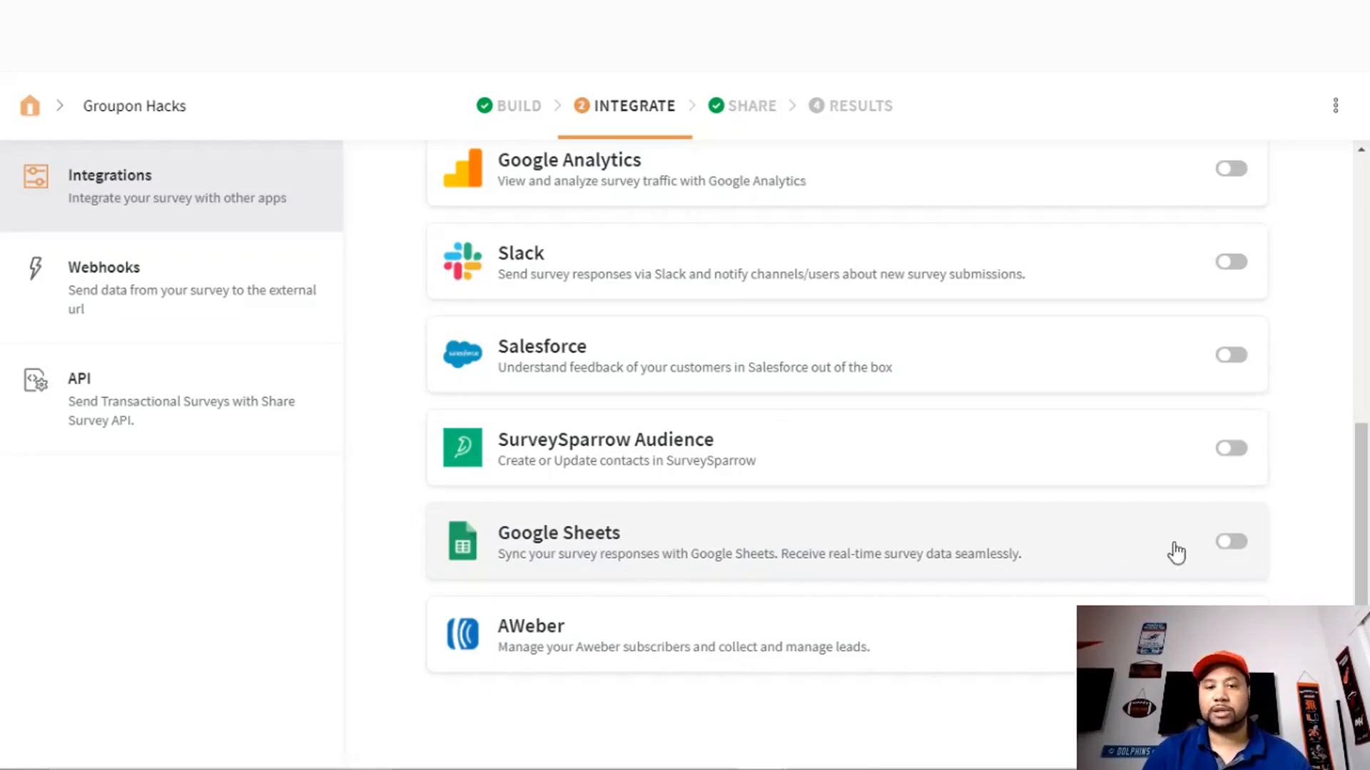
pyautogui.moveTo(1363, 577)
pyautogui.mouseDown()
pyautogui.moveTo(1357, 348)
pyautogui.moveTo(1366, 575)
pyautogui.mouseUp()
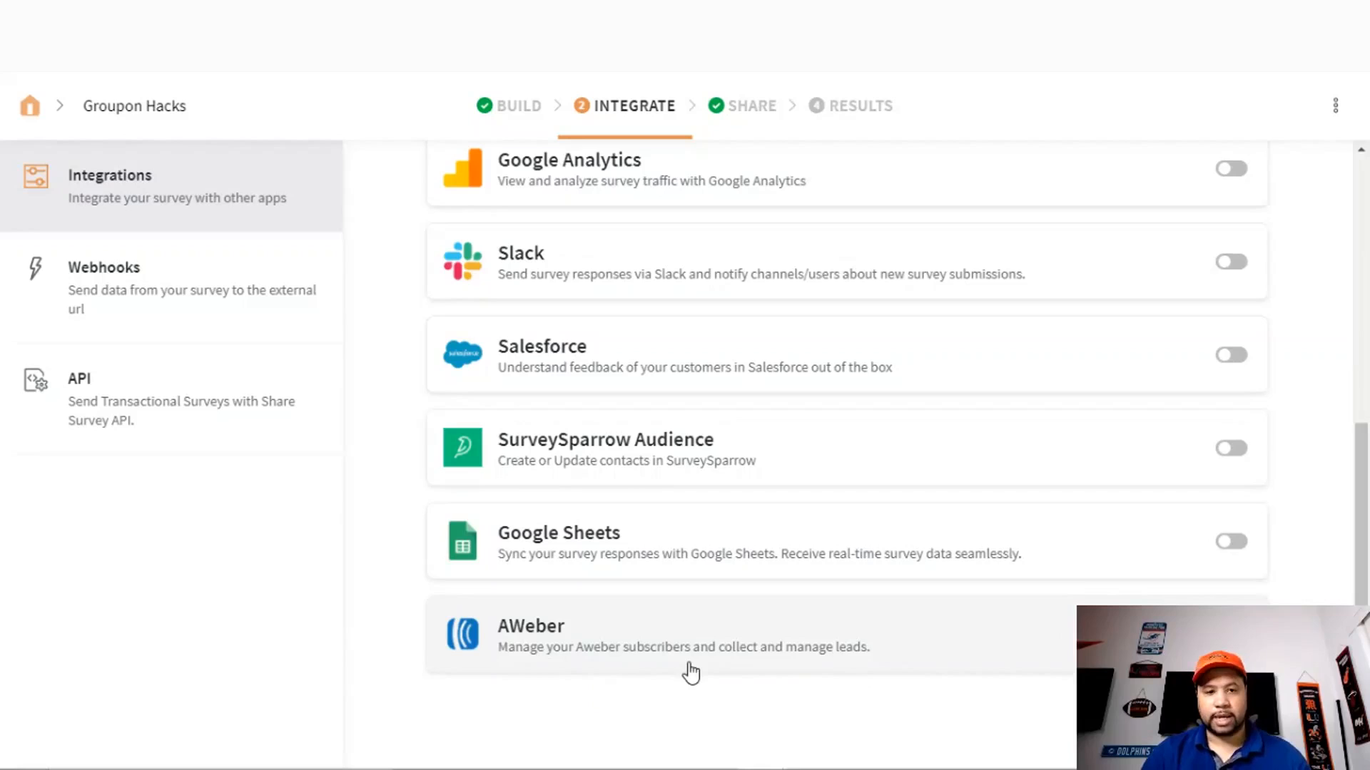
pyautogui.click(748, 107)
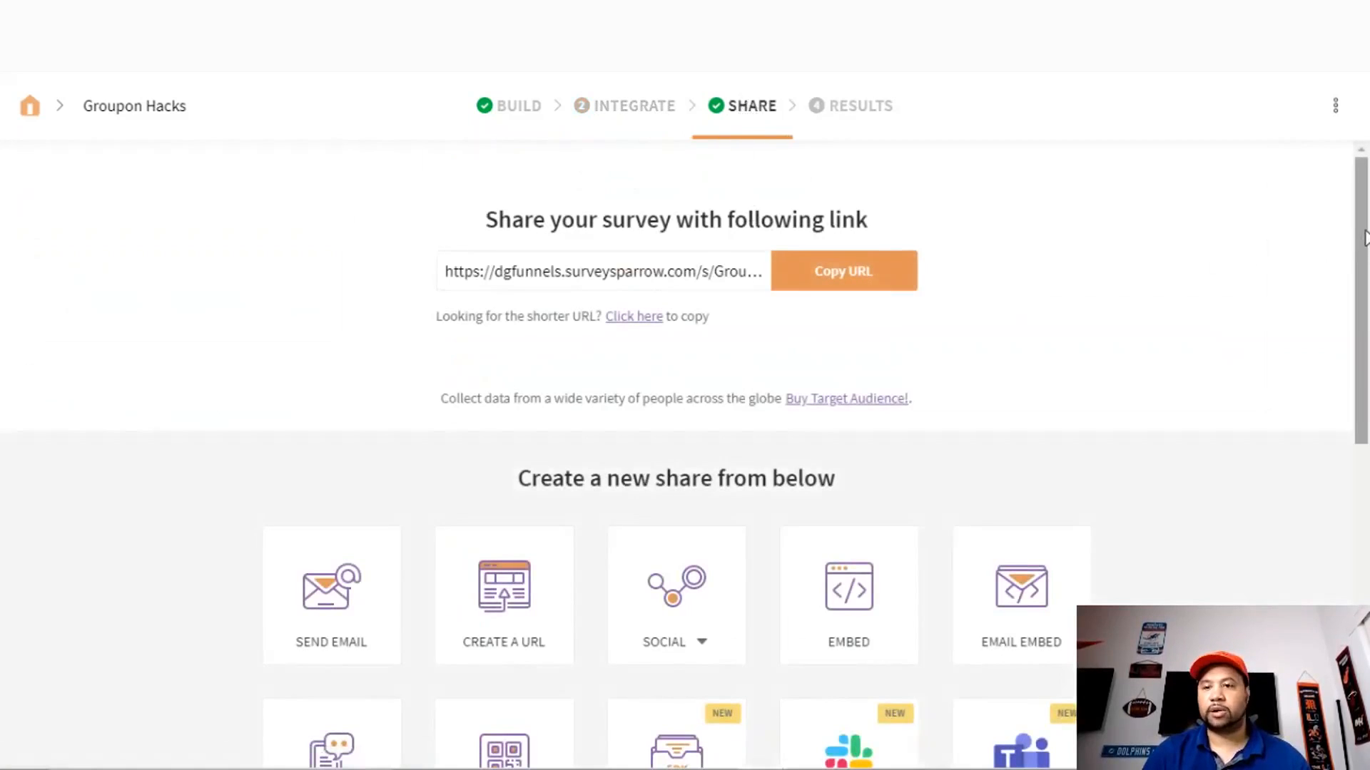
# - Start a new Embed share from the survey's SHARE options
pyautogui.scroll(-3, 1364, 239)
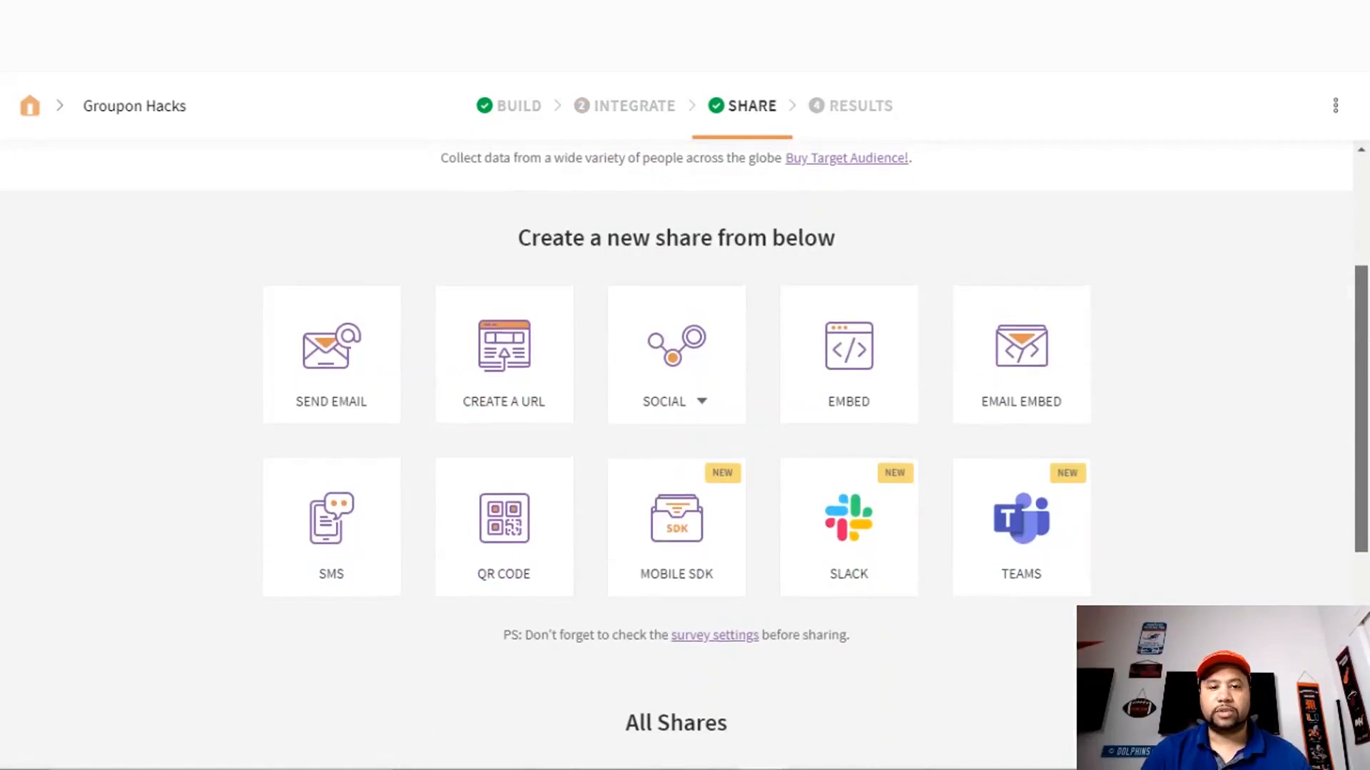
pyautogui.scroll(3, 1353, 237)
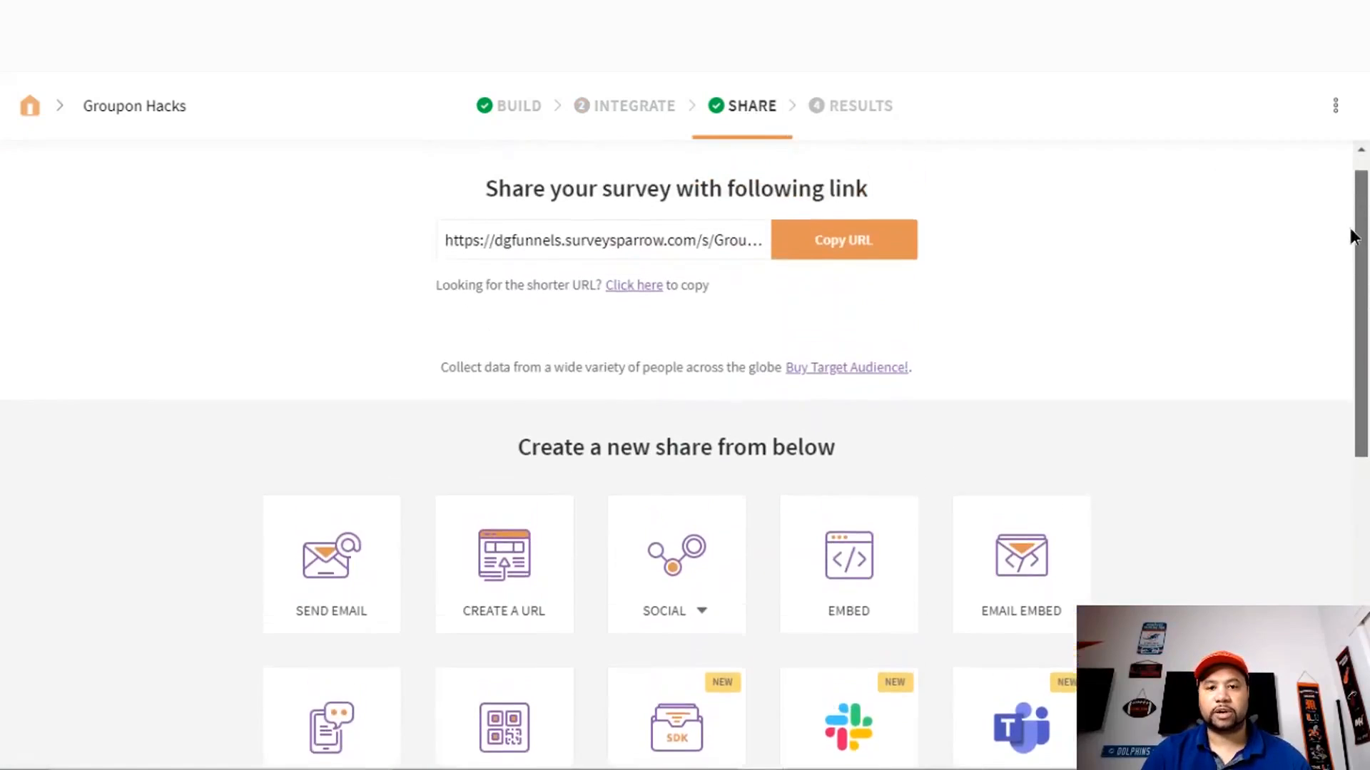
pyautogui.moveTo(1350, 229); pyautogui.dragTo(1350, 234)
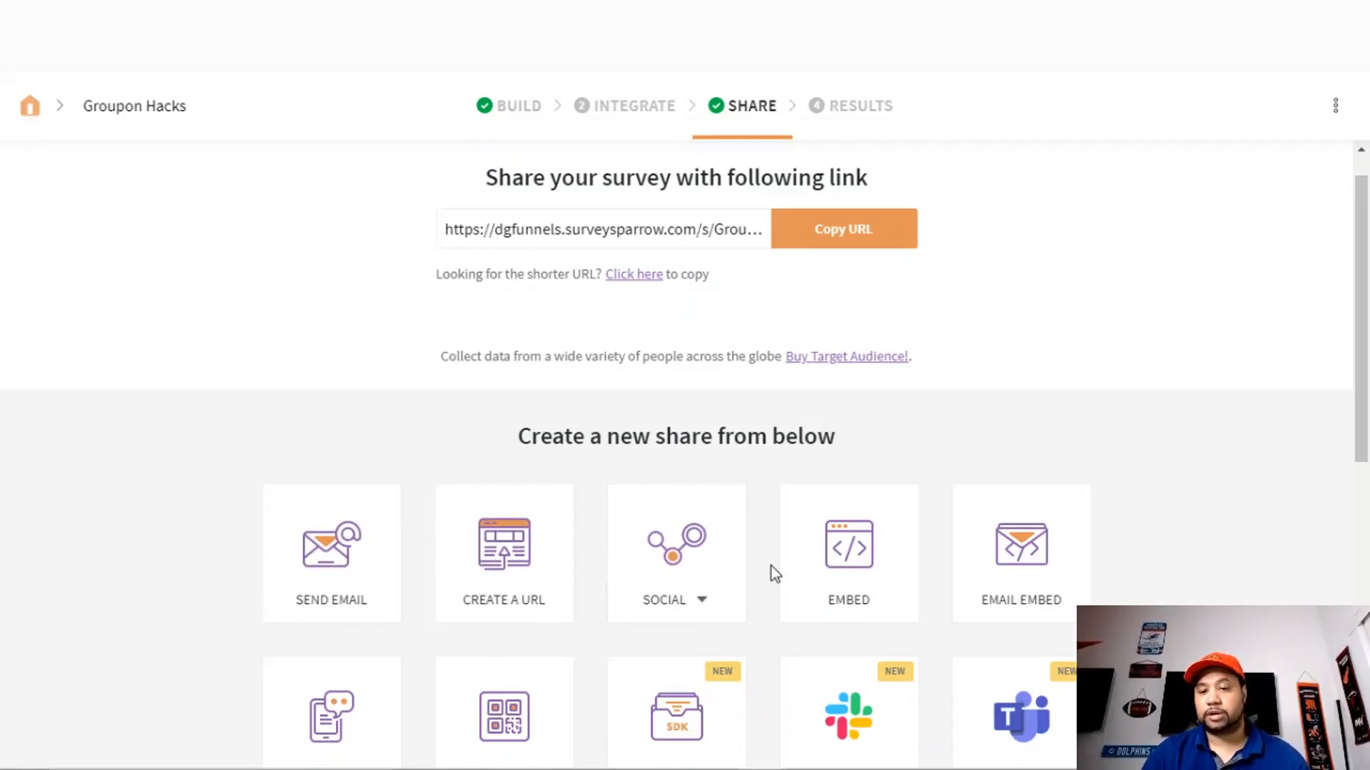
pyautogui.scroll(-2, 1364, 455)
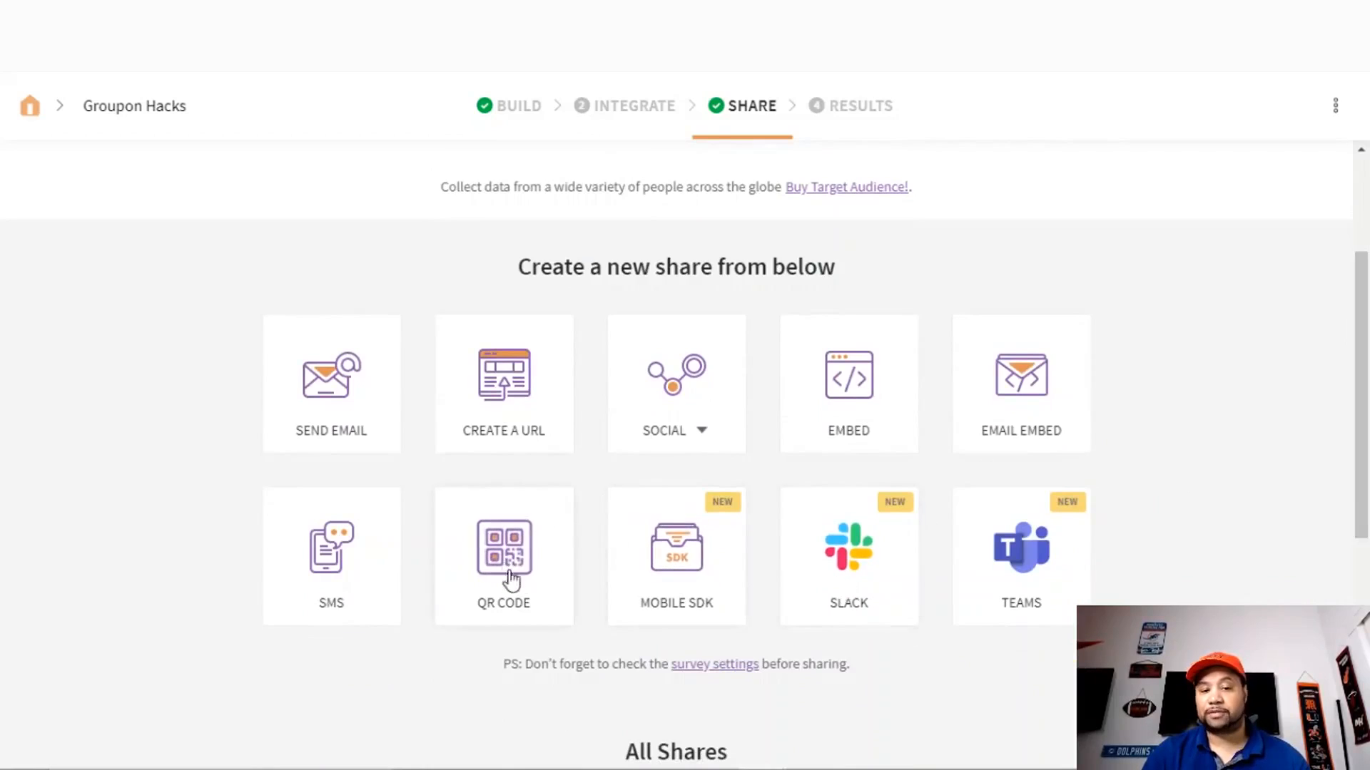
pyautogui.click(847, 389)
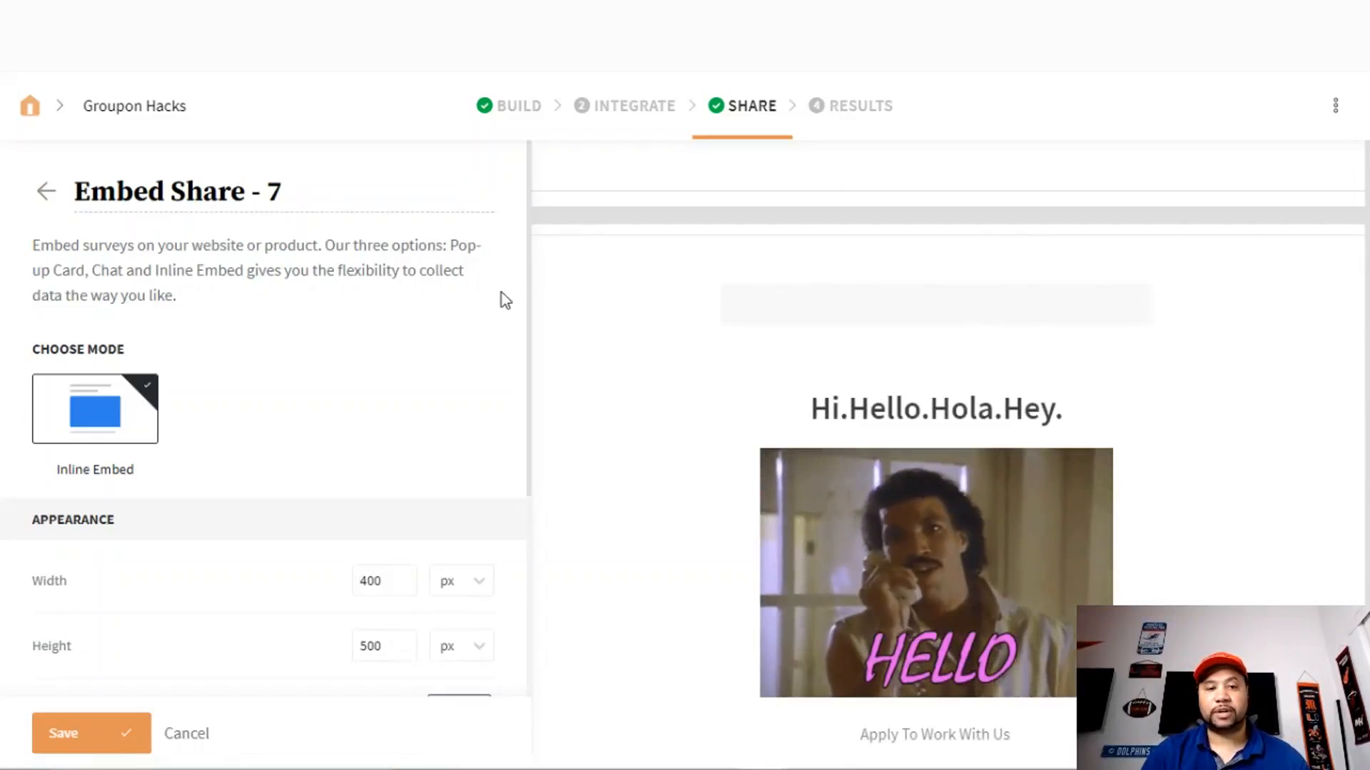
# - Change the inline embed height from 500 to 600 px, reveal the embed code, and return to ClickFunnels
pyautogui.moveTo(530, 251); pyautogui.dragTo(523, 352)
pyautogui.doubleClick(385, 497)
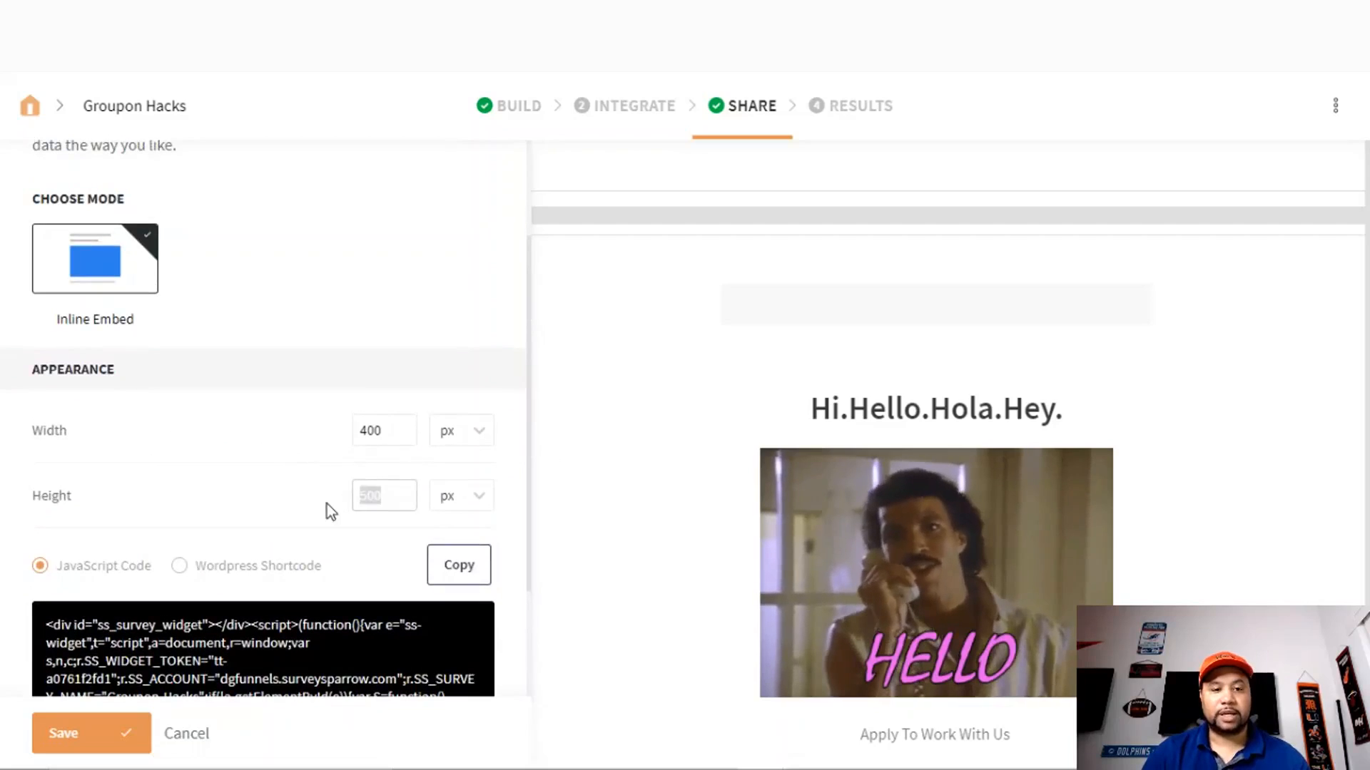
pyautogui.write('600')
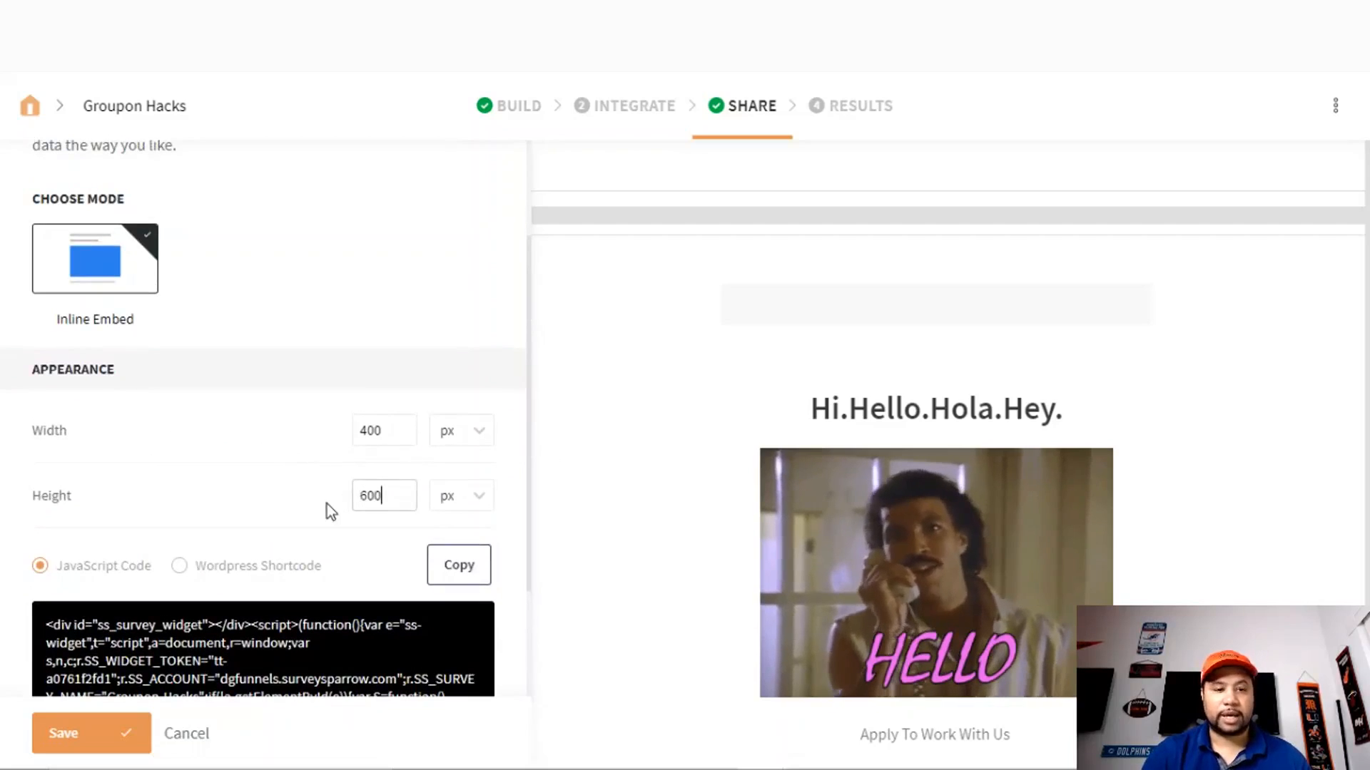
pyautogui.click(306, 459)
pyautogui.moveTo(528, 349); pyautogui.dragTo(532, 490)
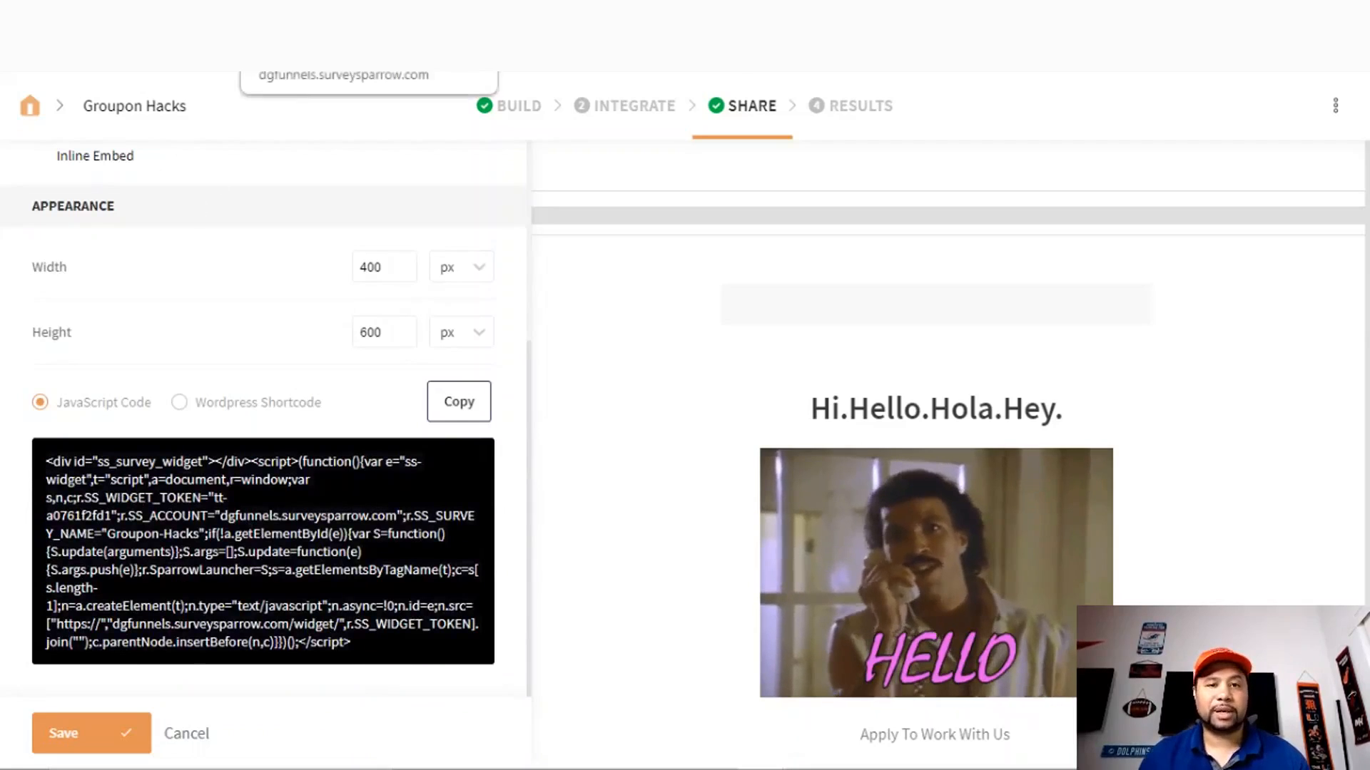
pyautogui.click(585, 16)
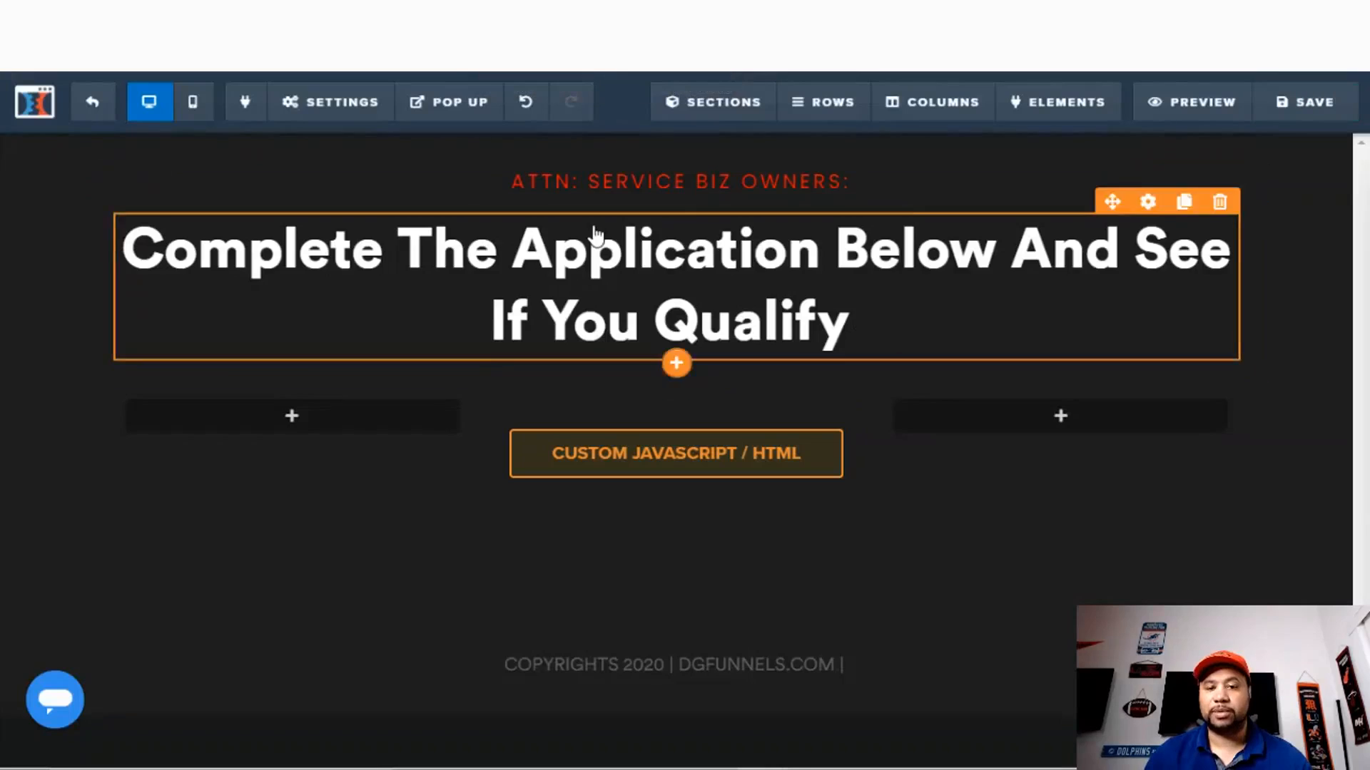
# - Replace the custom code element's existing HTML with the pasted SurveySparrow embed code
pyautogui.click(749, 464)
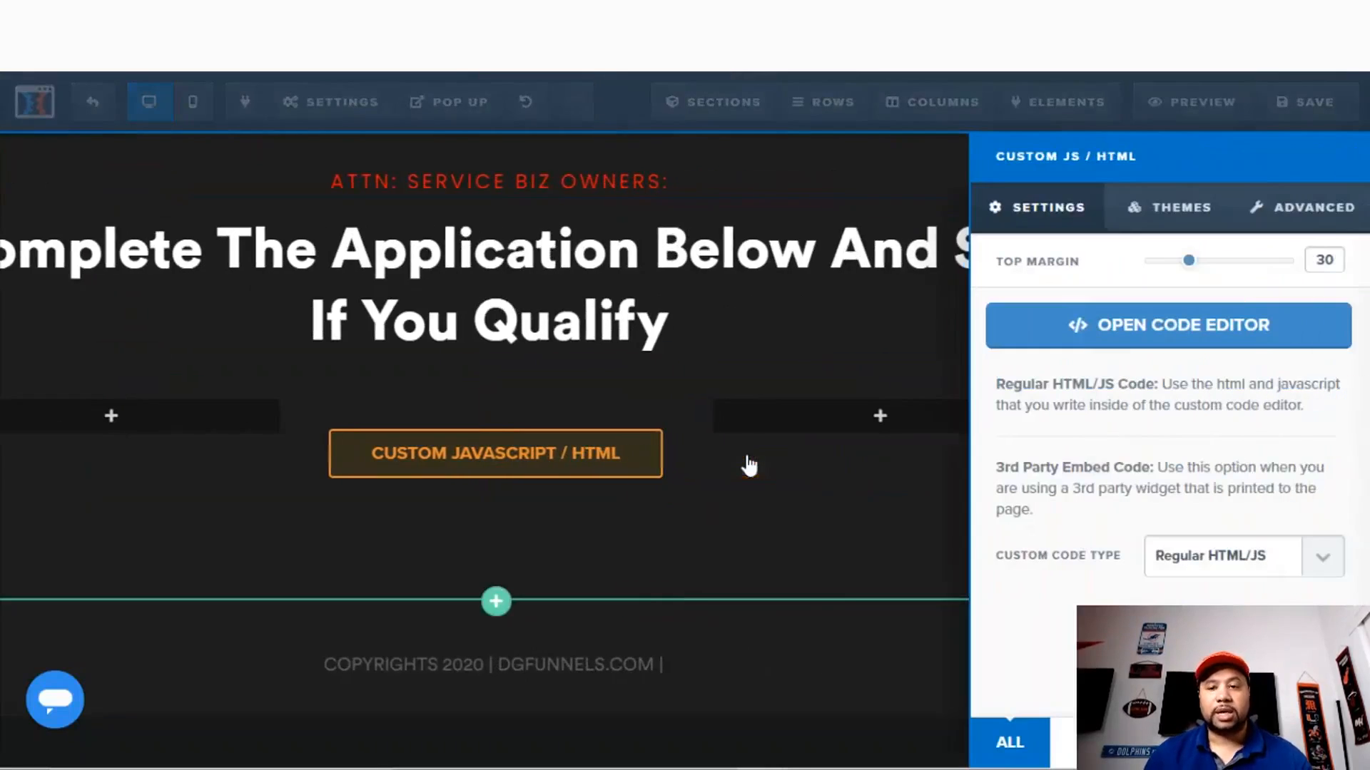
pyautogui.click(1073, 324)
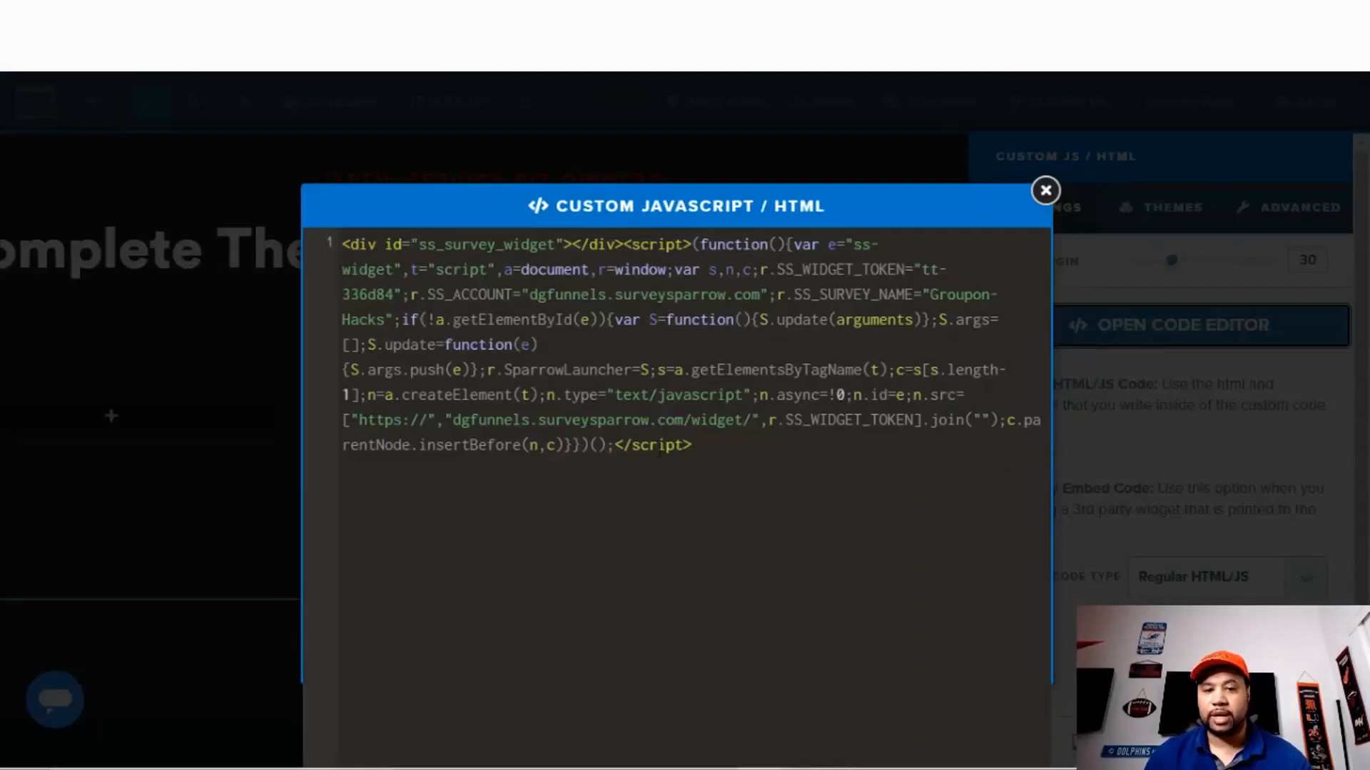
pyautogui.moveTo(692, 446); pyautogui.dragTo(311, 246)
pyautogui.hotkey('ctrl', 'v')
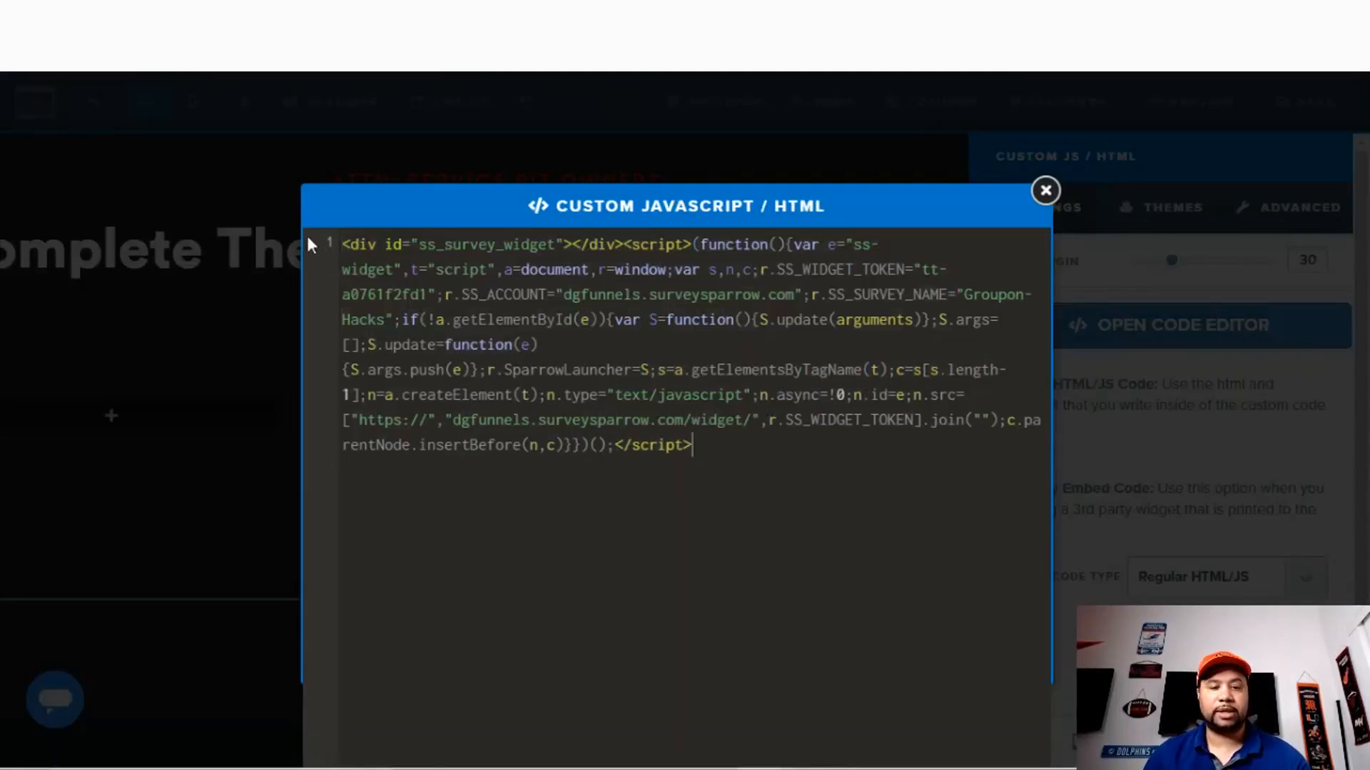
# - Close the code editor, save the page, and preview it
pyautogui.click(1045, 191)
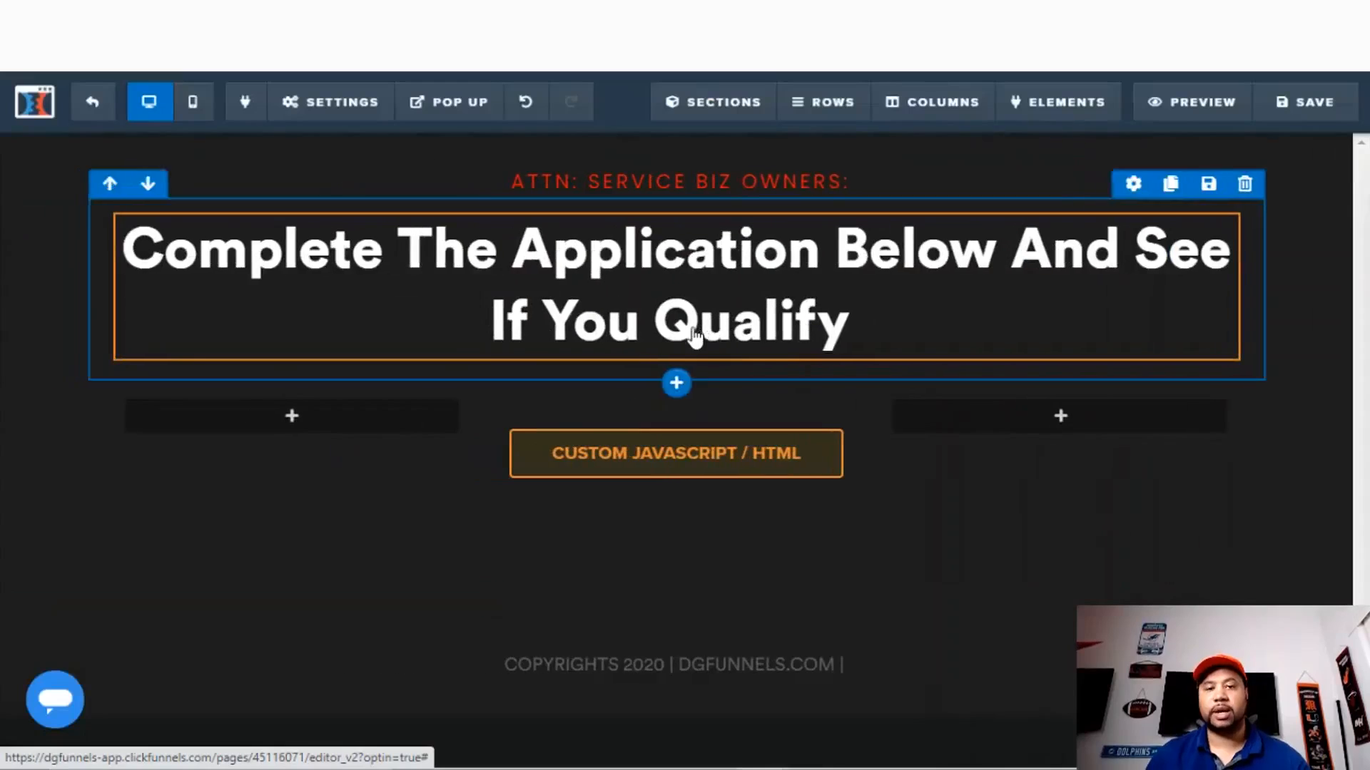
pyautogui.click(1315, 106)
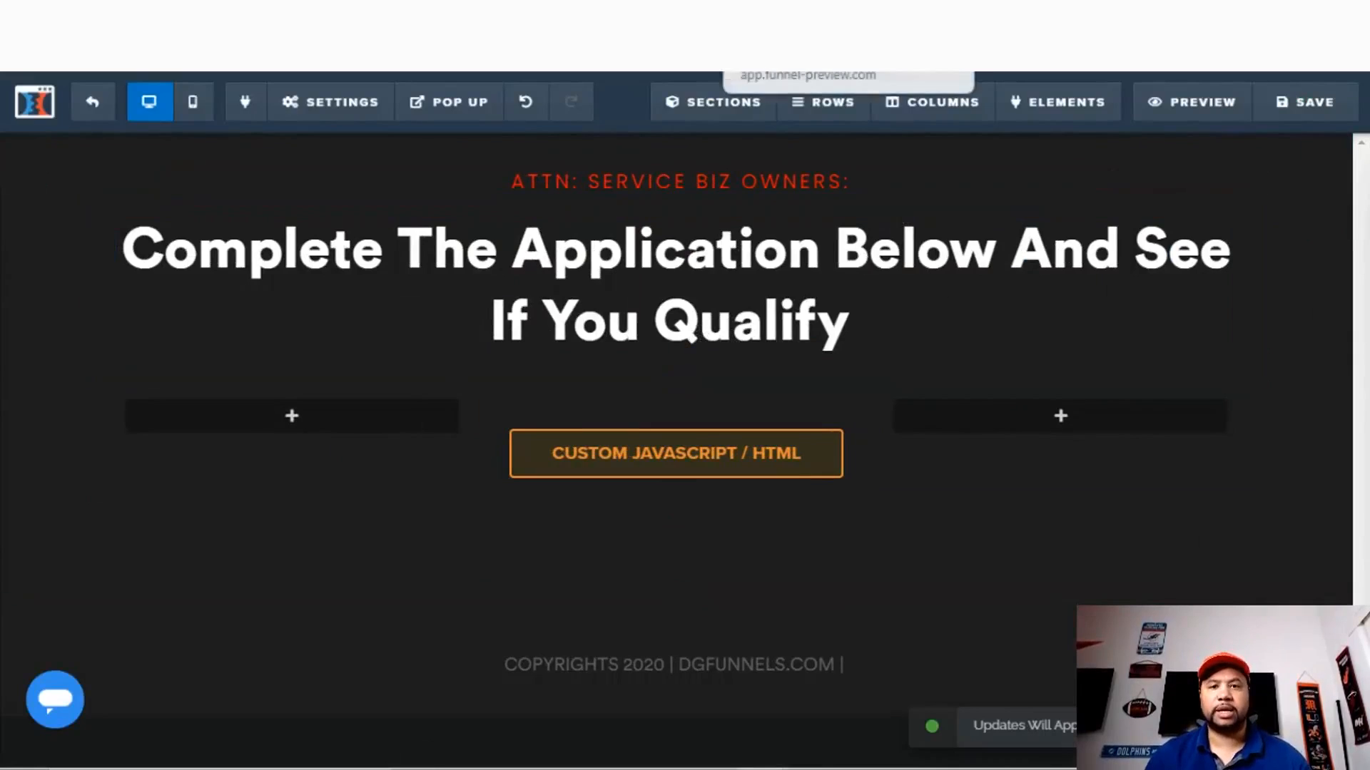
pyautogui.click(1202, 110)
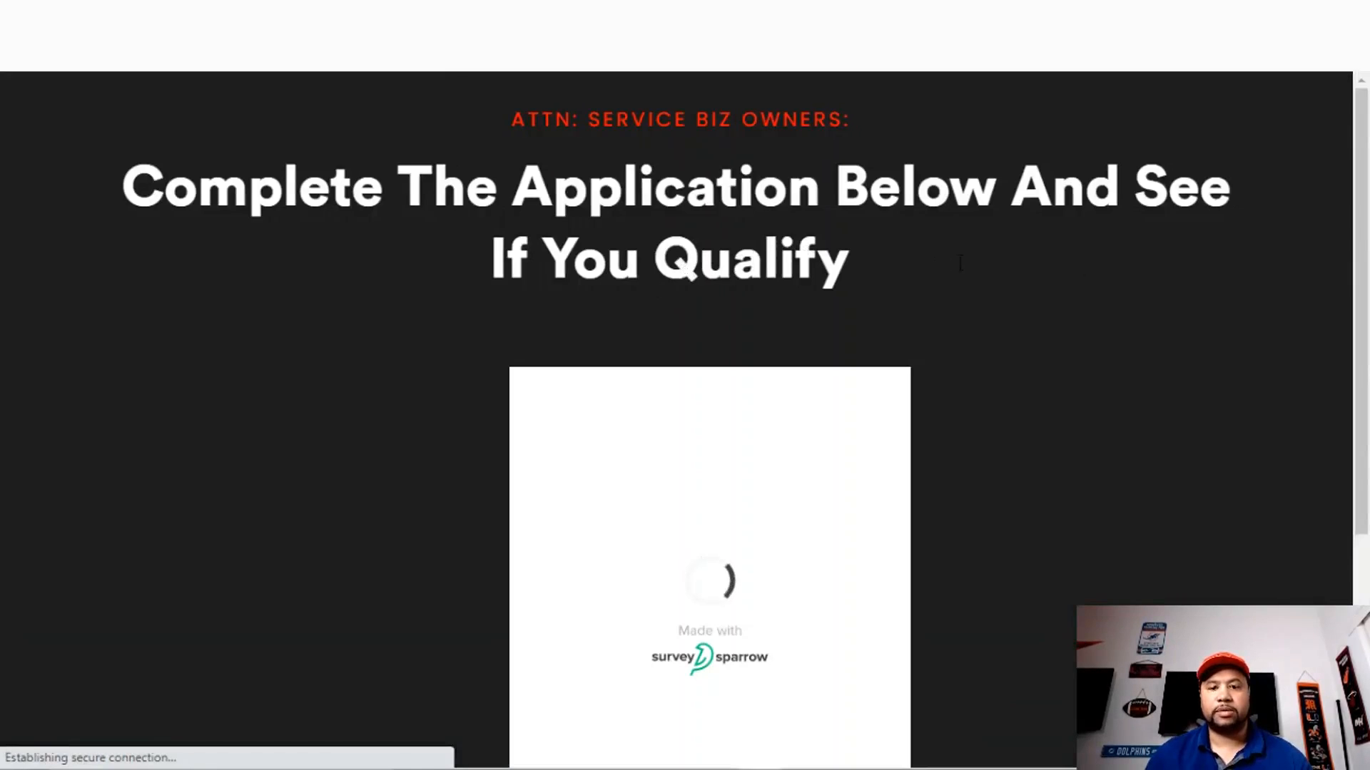
# - Scroll the preview down to the embedded survey's welcome card
pyautogui.scroll(-2, 1220, 266)
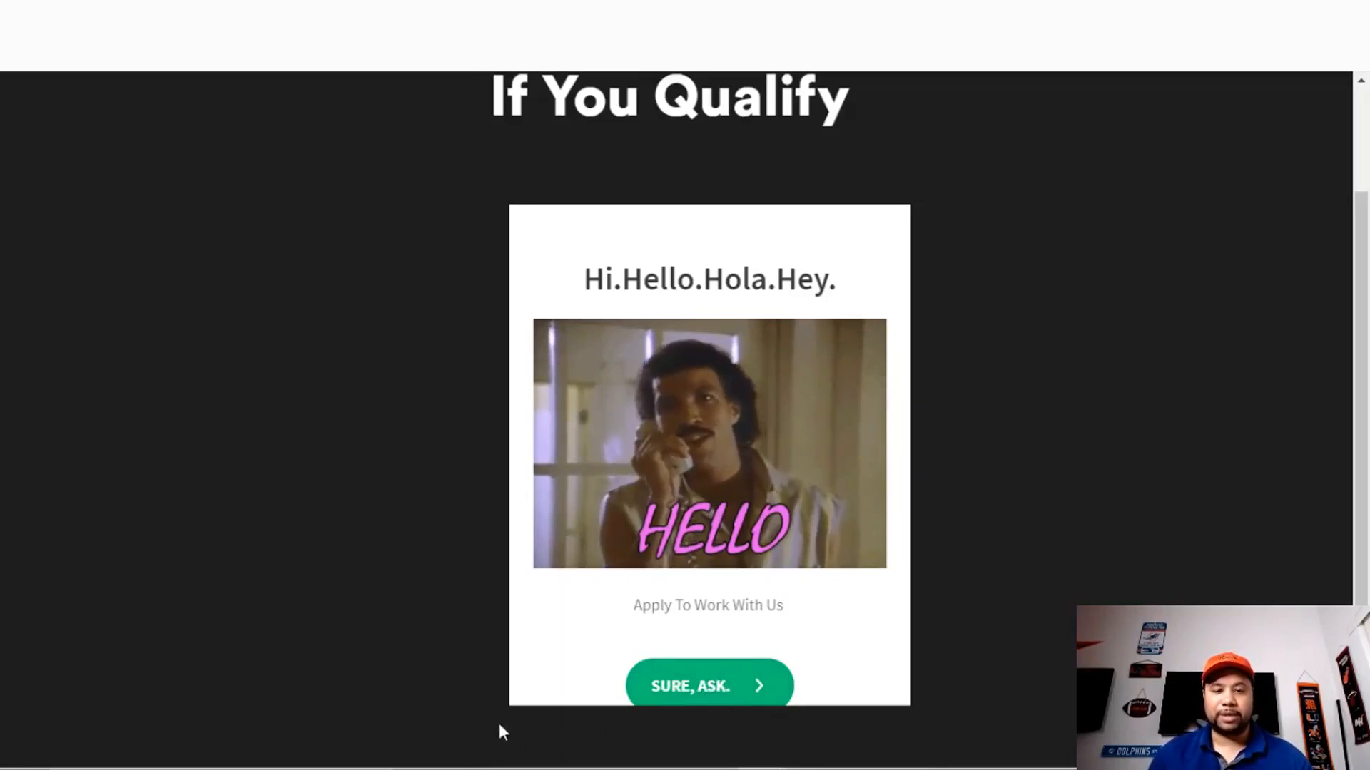
# - Start the embedded survey and answer the name ('Test') and email questions with test values
pyautogui.click(715, 692)
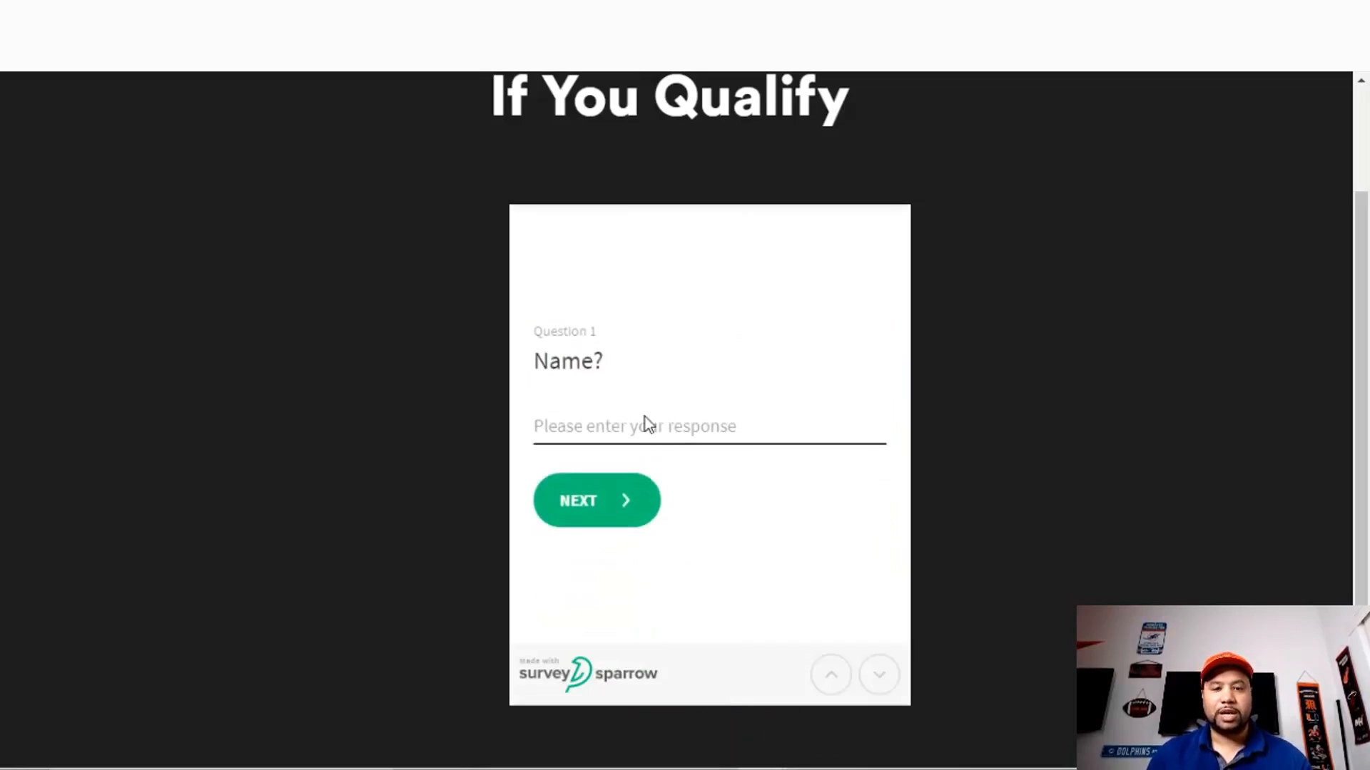
pyautogui.write('Test')
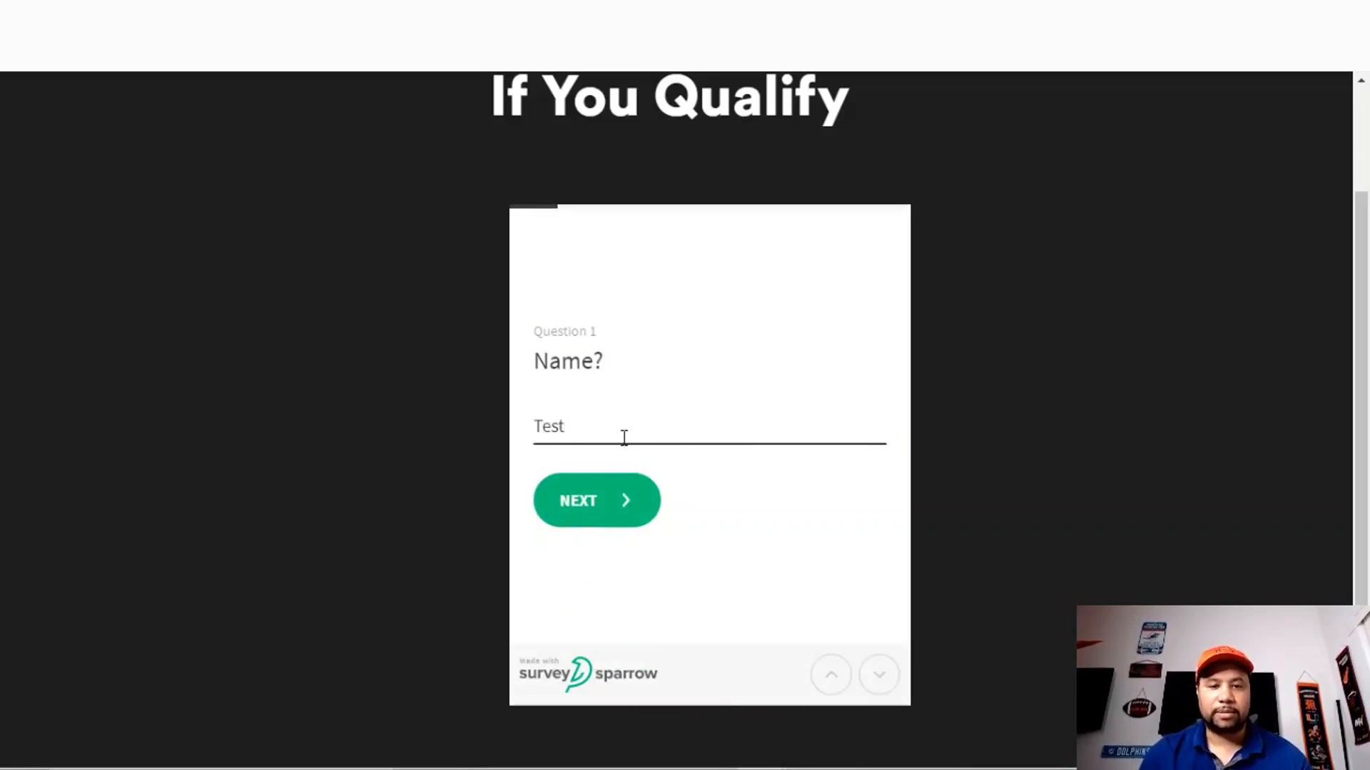
pyautogui.click(612, 514)
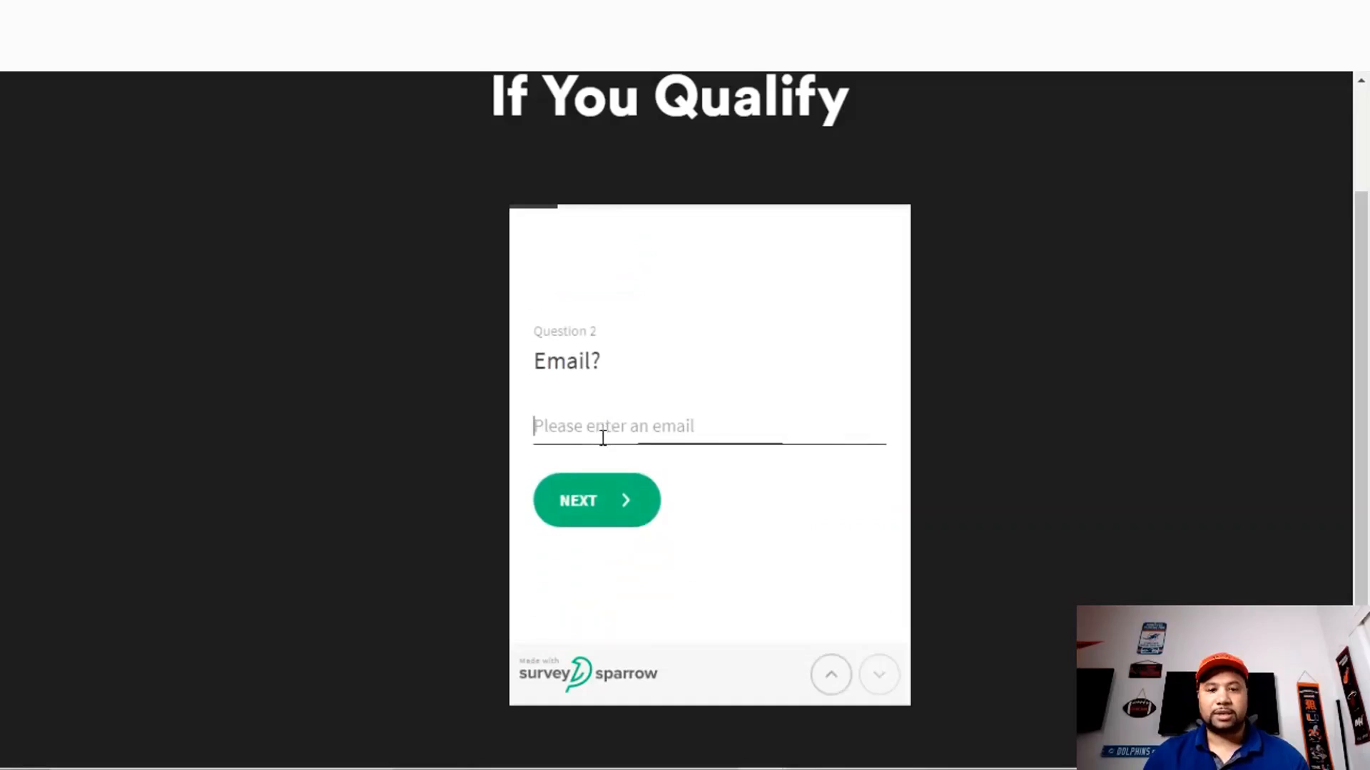
pyautogui.write('test@test.')
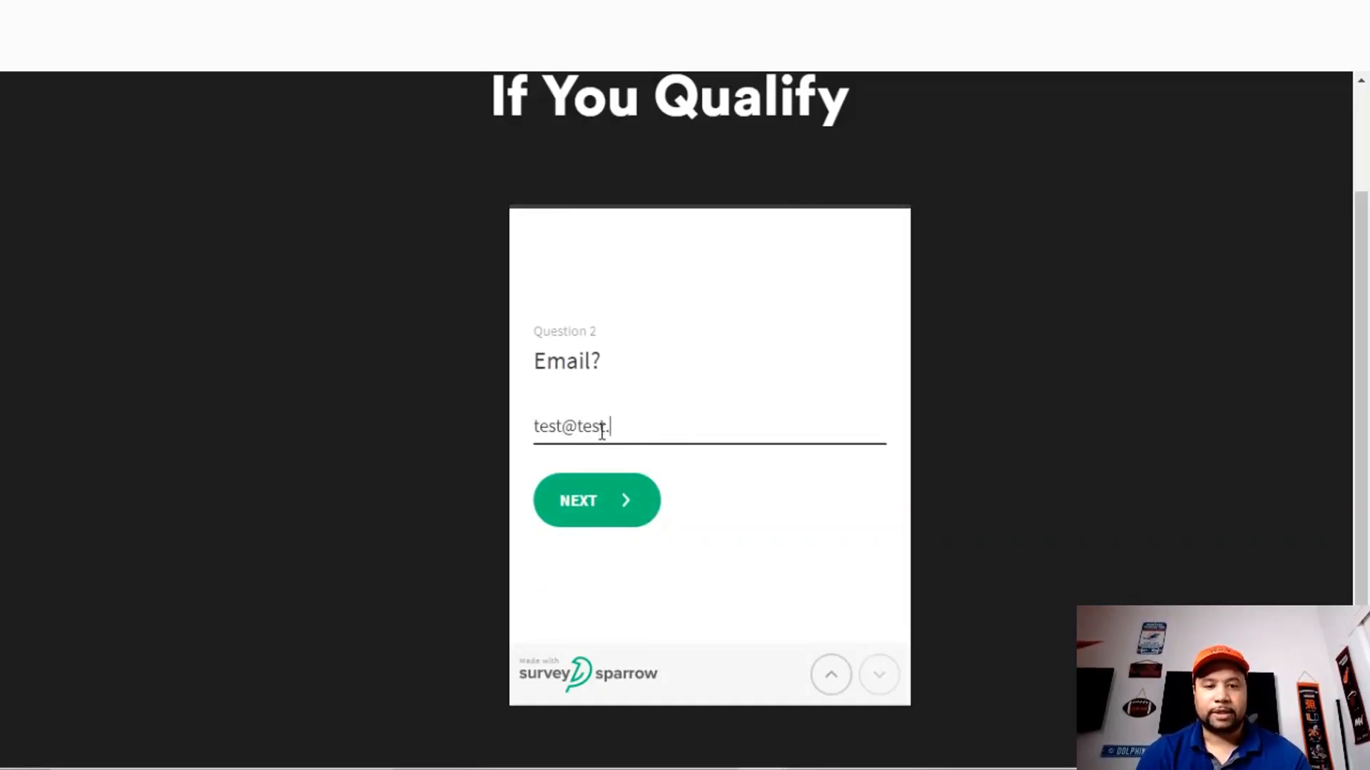
pyautogui.write('com')
pyautogui.click(602, 513)
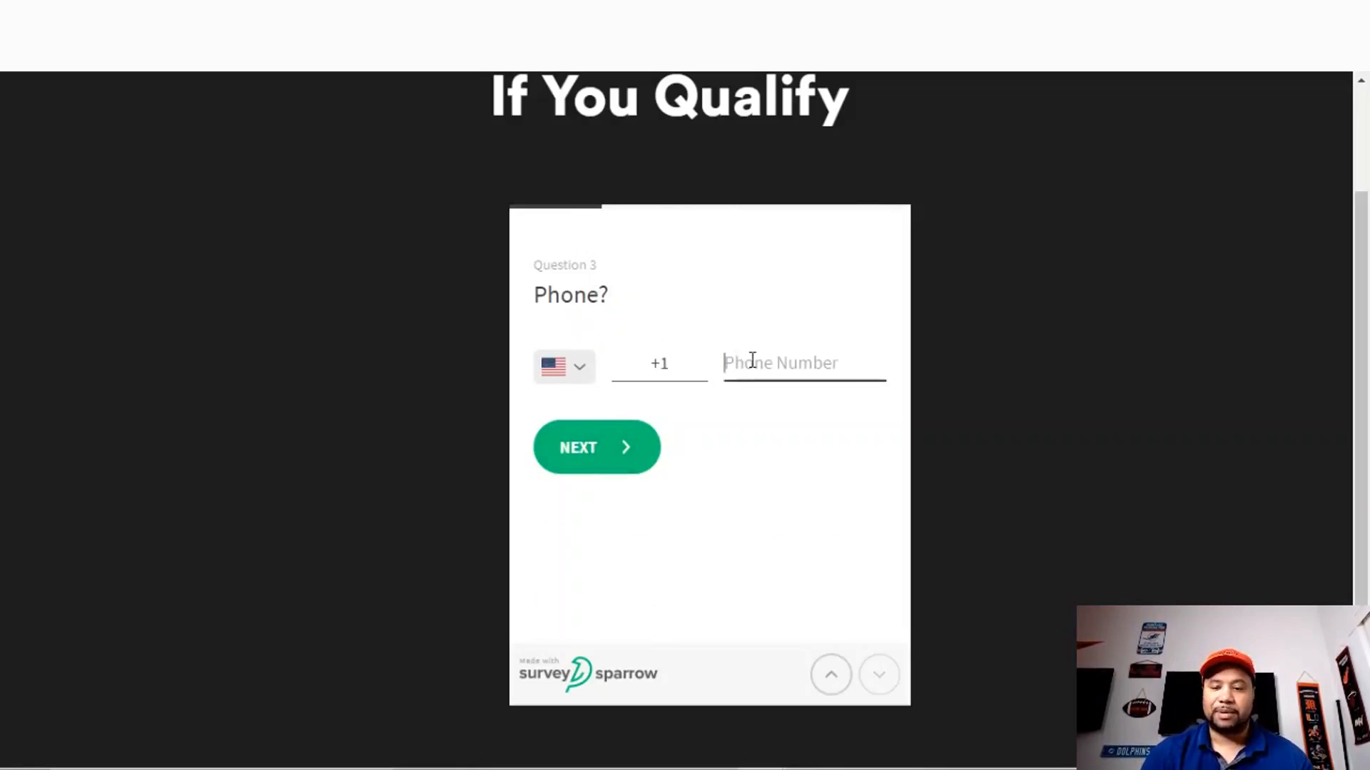
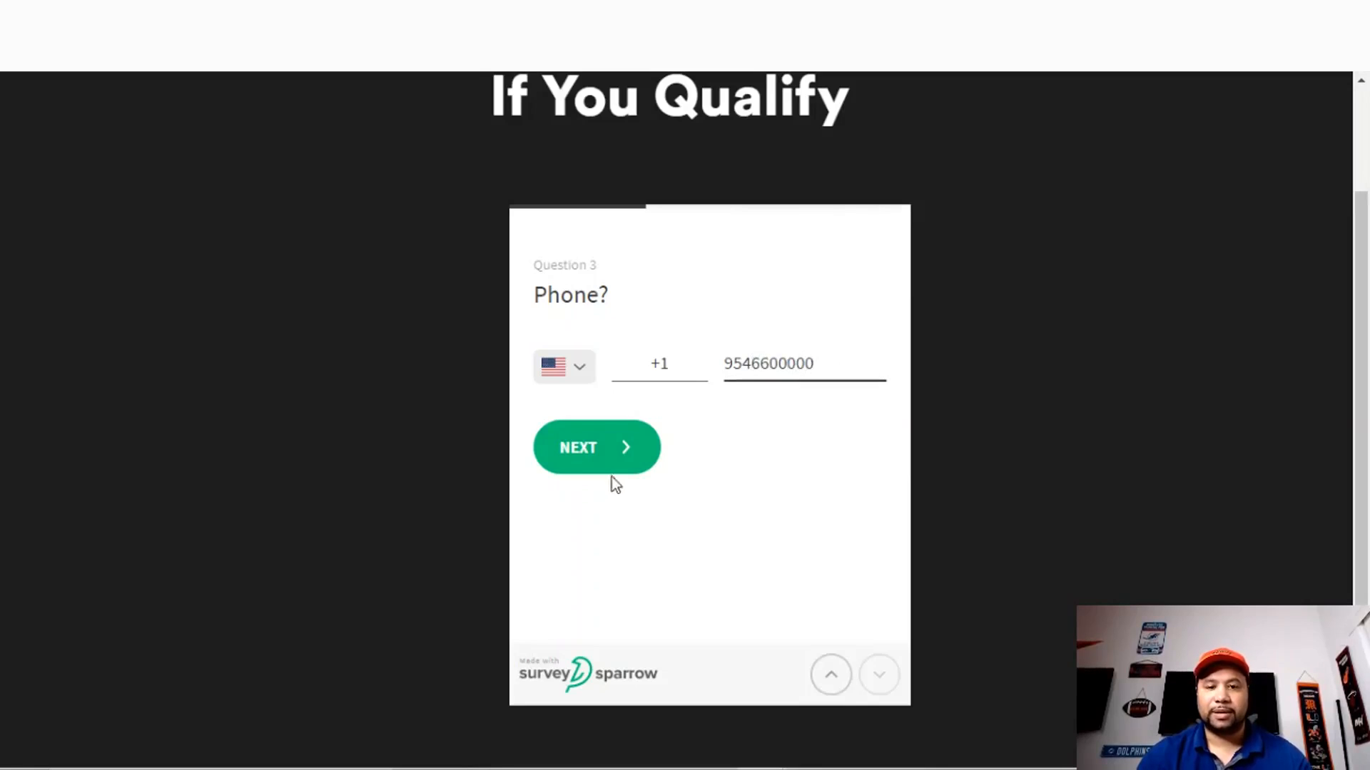
# - Answer the phone question with a test number, business name 'Te', and Groupon link 'www'
pyautogui.press('Return')
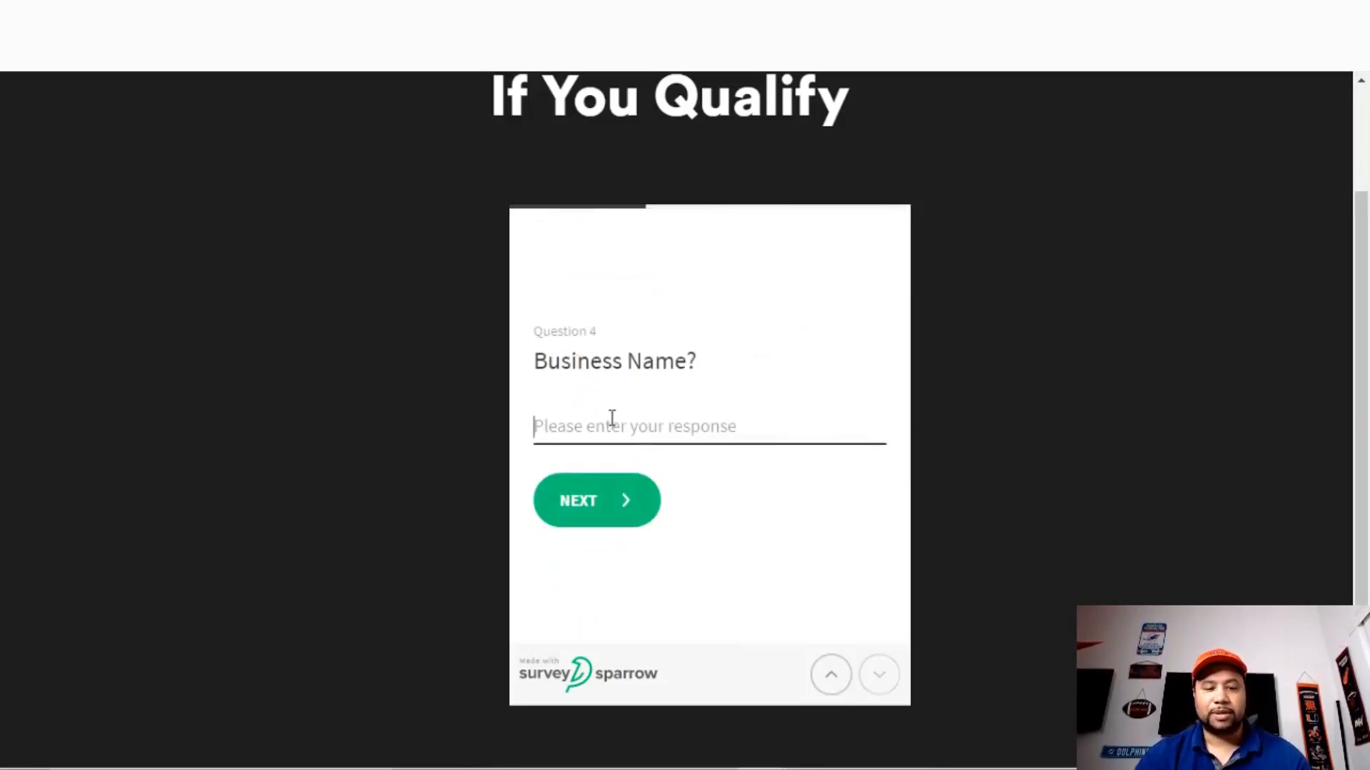
pyautogui.write('Test 1')
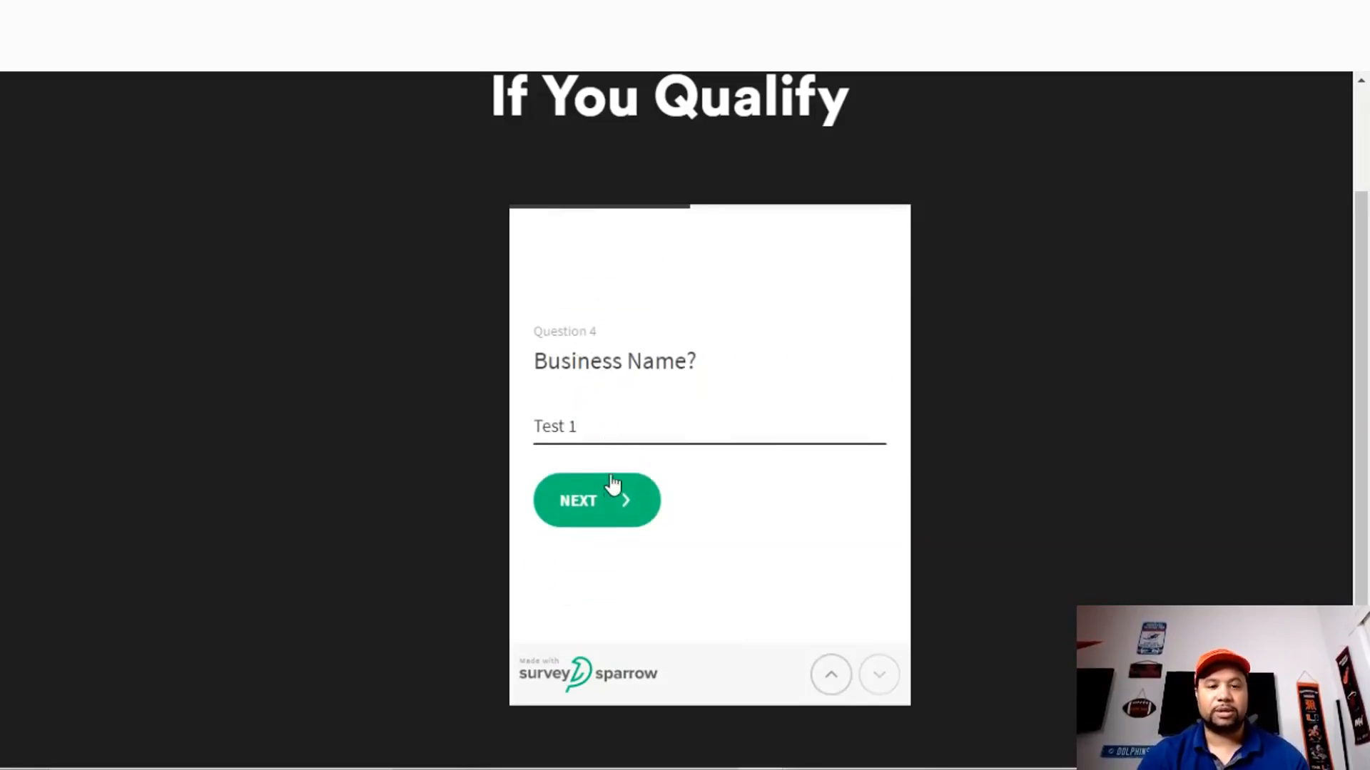
pyautogui.click(612, 483)
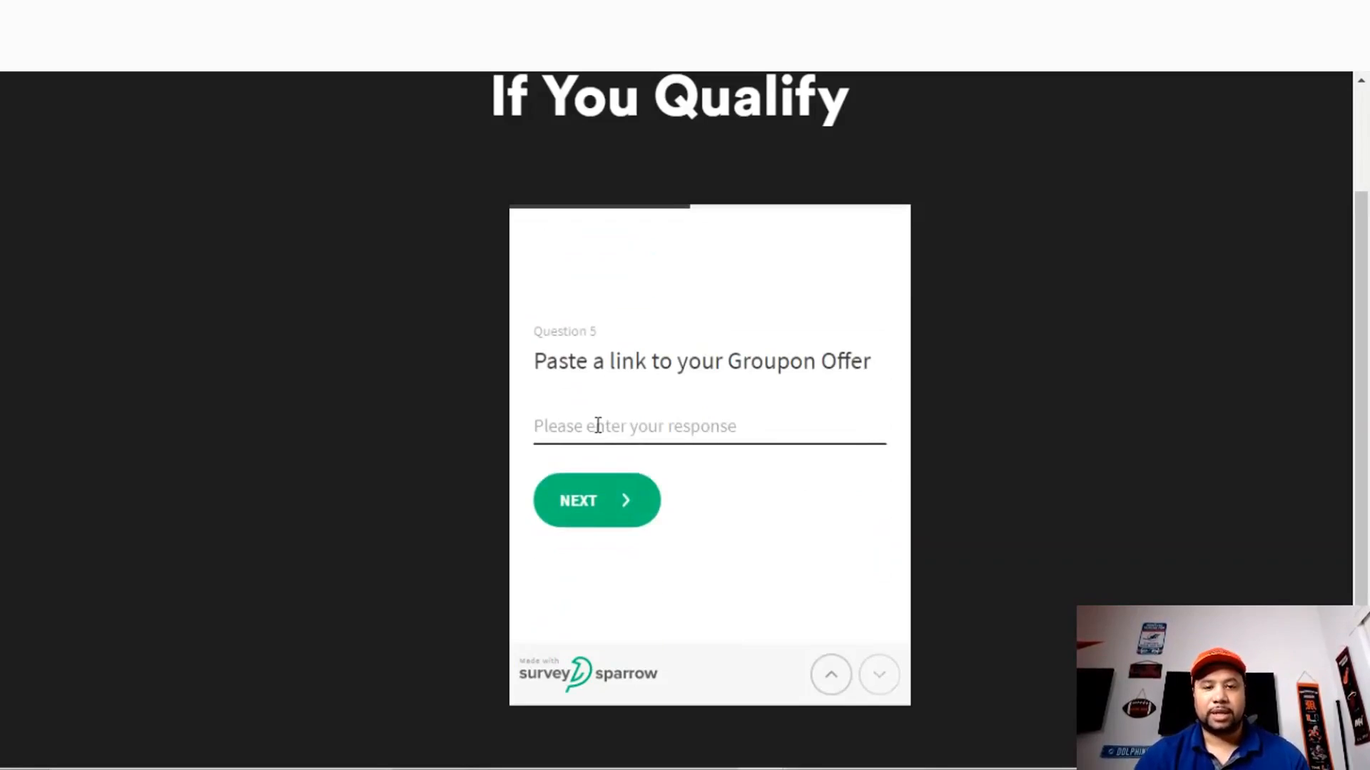
pyautogui.write('www.gggg.com')
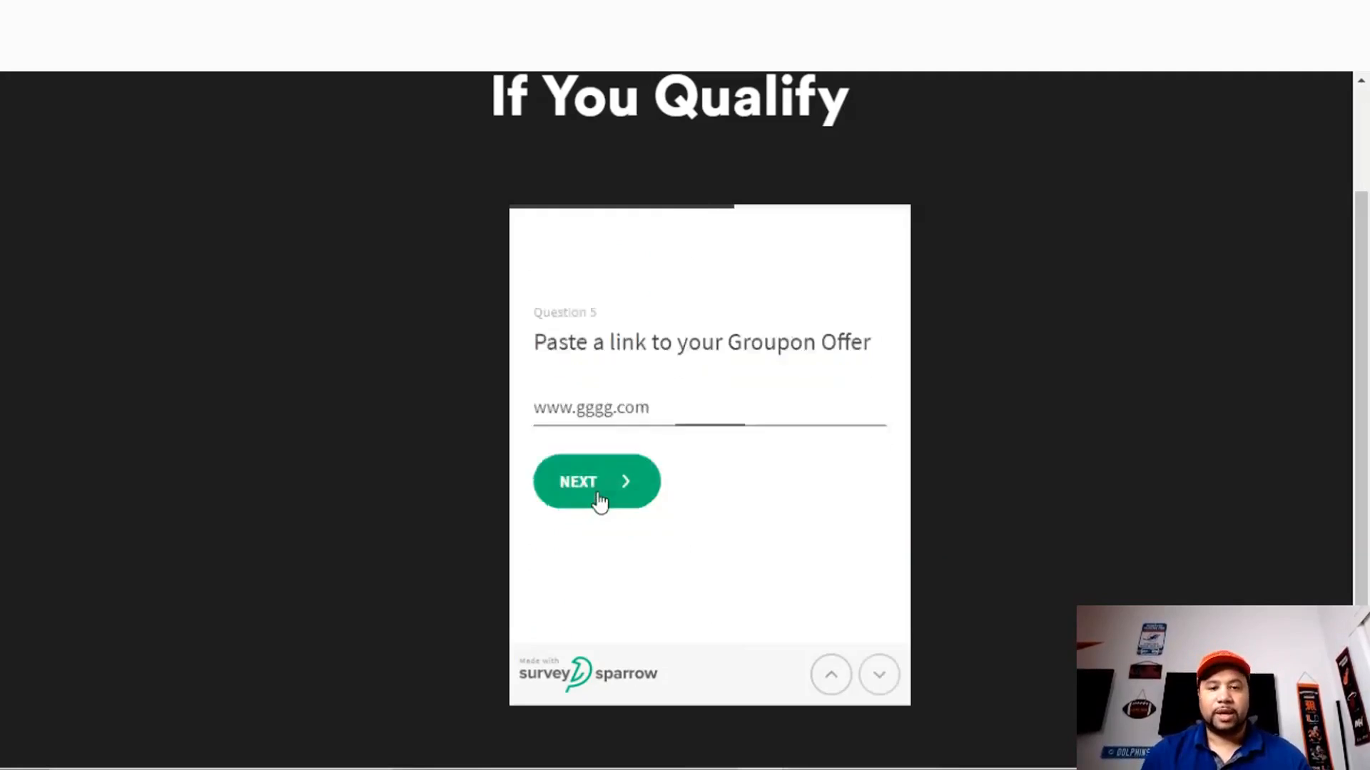
pyautogui.click(599, 501)
# - Answer 123 Groupons per month and choose the $50,001-$100,000 revenue range
pyautogui.click(620, 441)
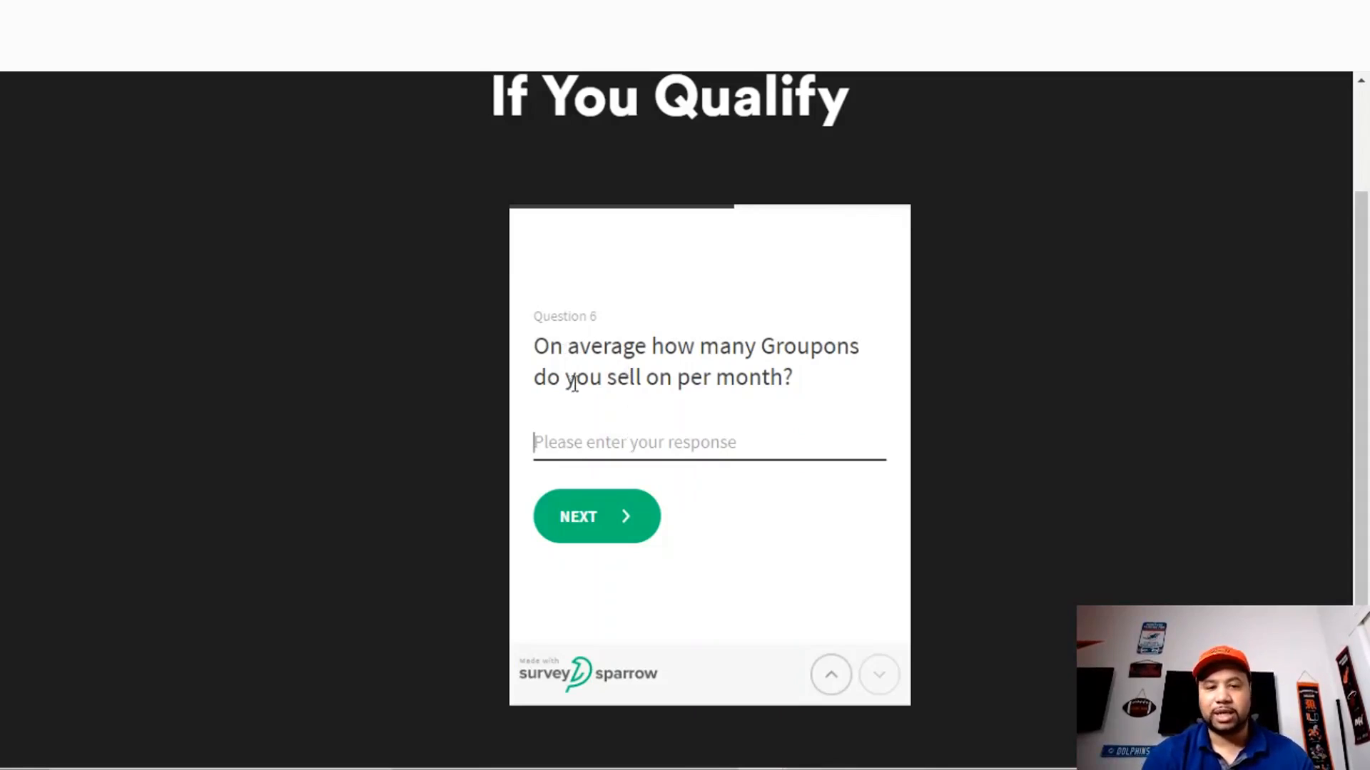
pyautogui.write('123')
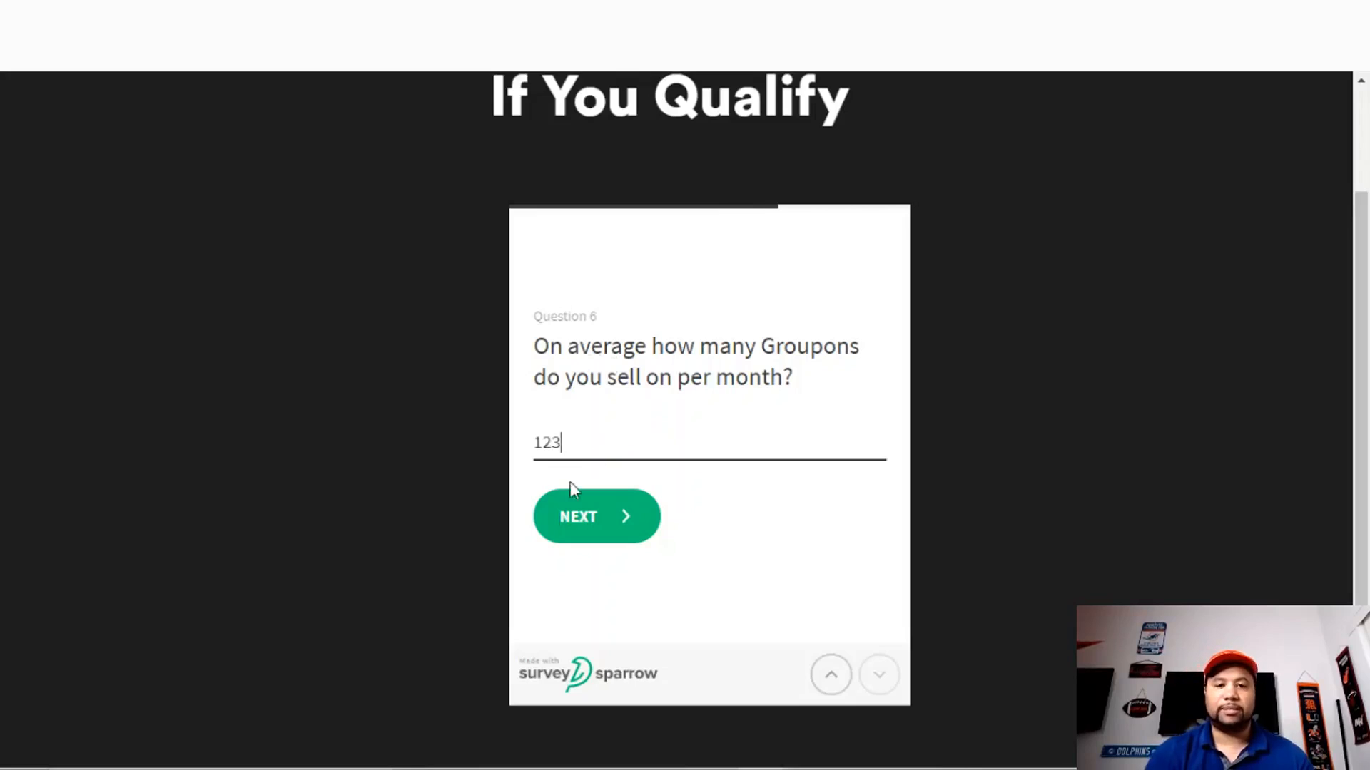
pyautogui.click(592, 522)
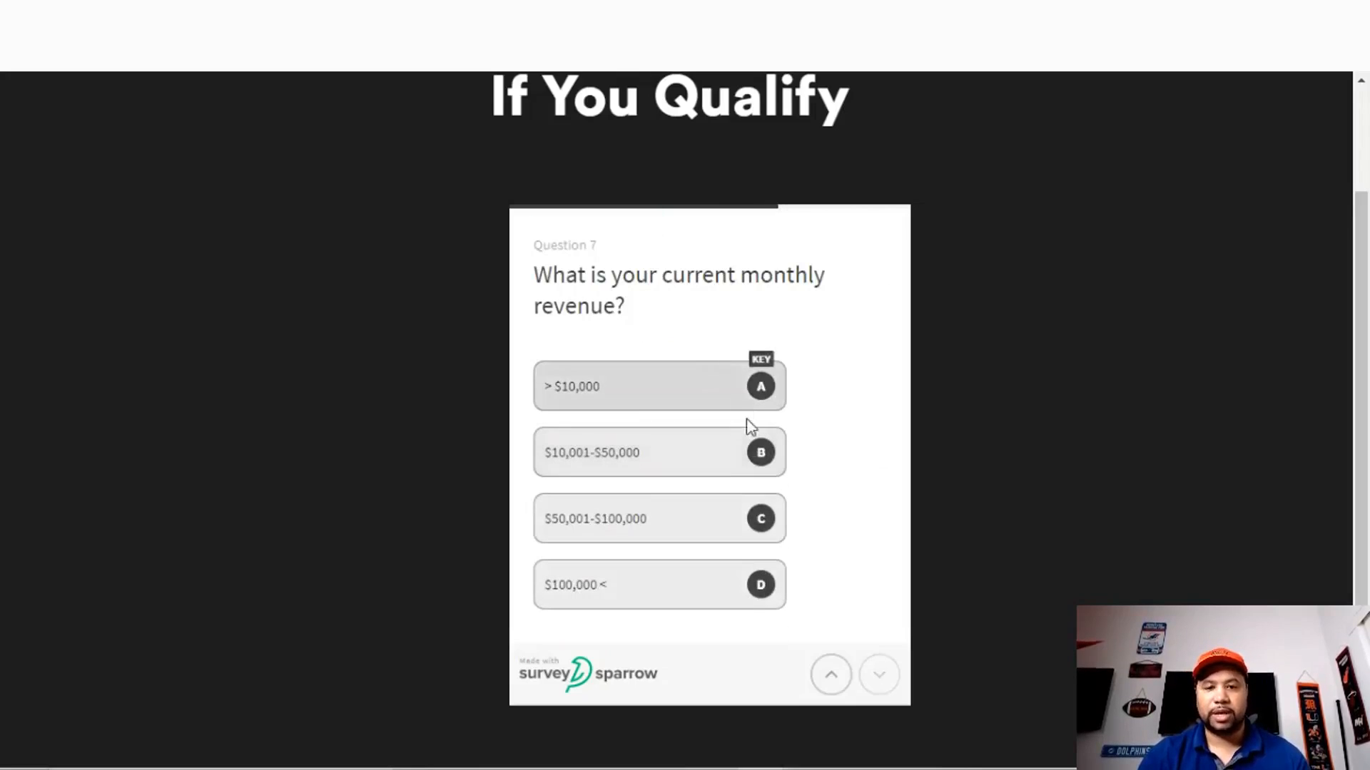
pyautogui.click(753, 515)
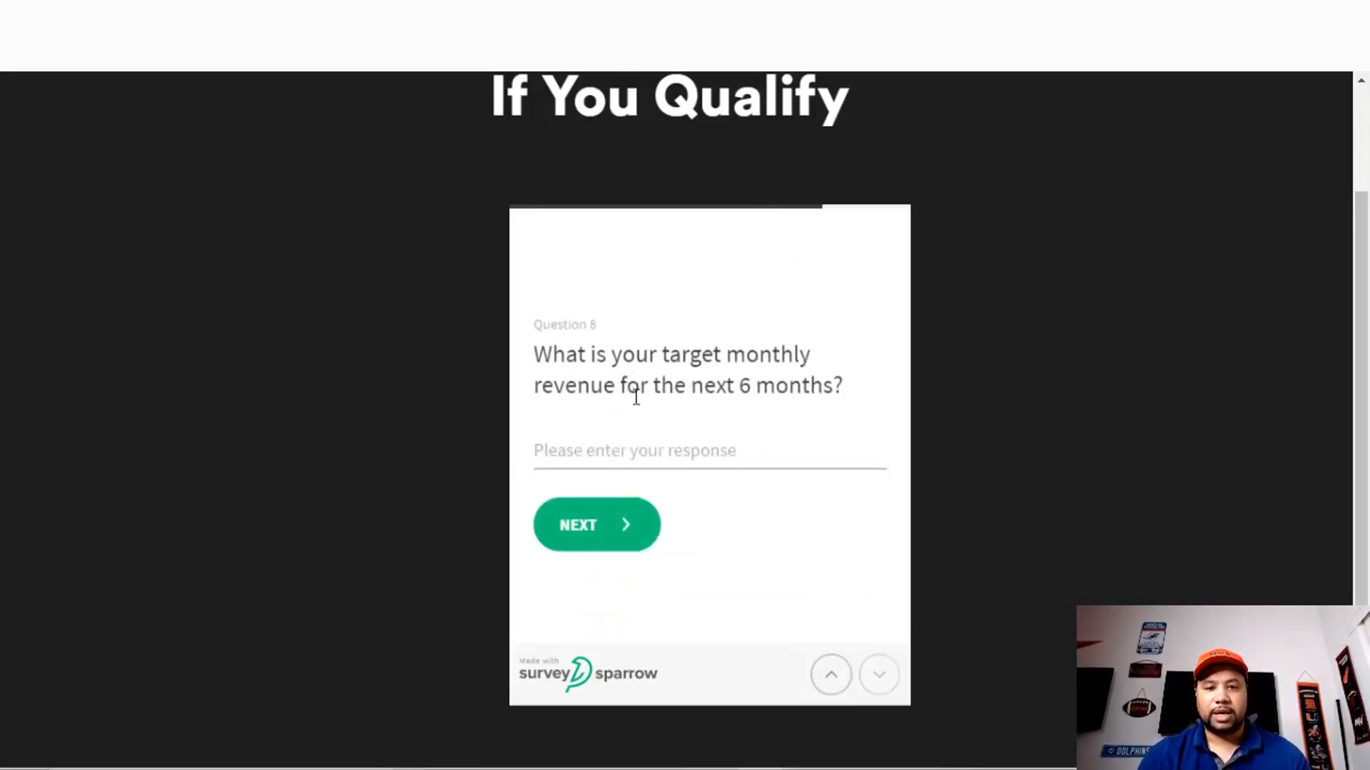
# - Enter a 500000 target revenue and the hurdle 'Ti', then submit the response
pyautogui.write('50')
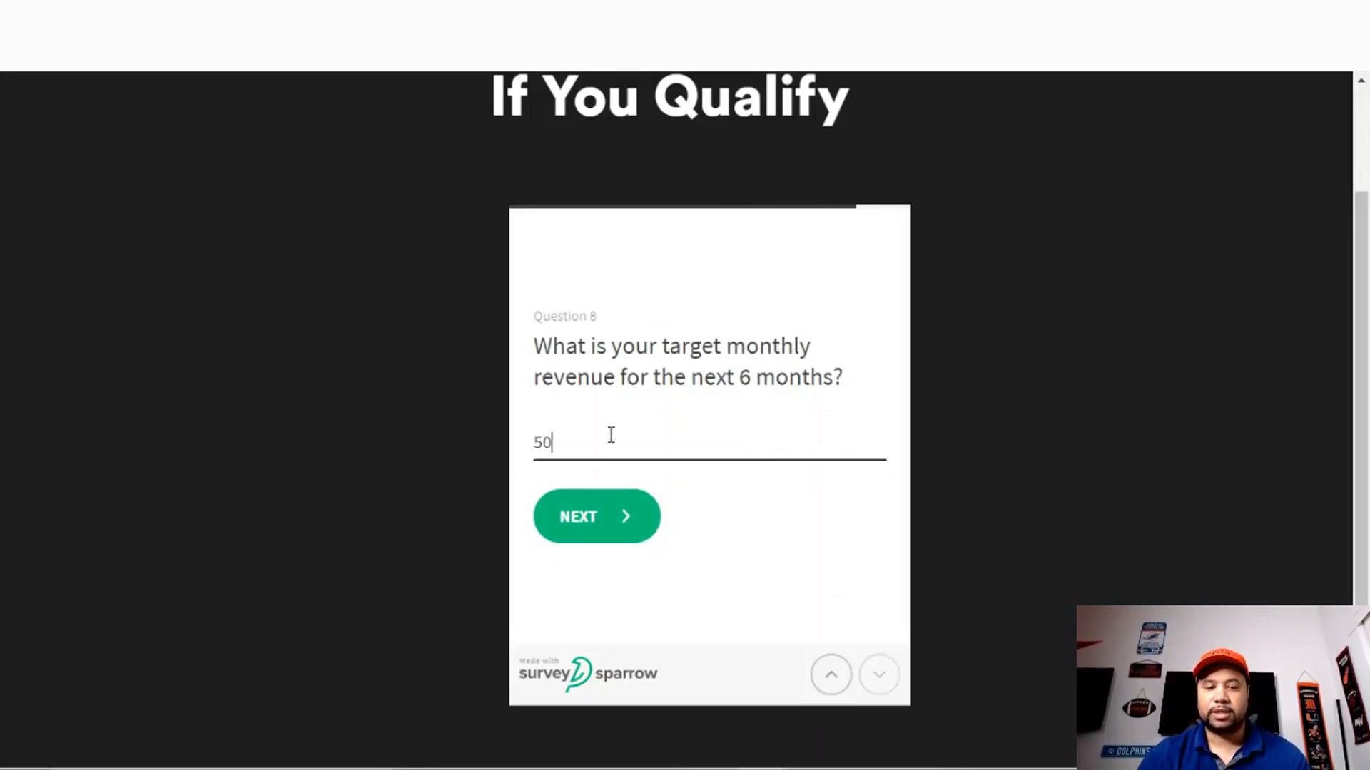
pyautogui.write('000')
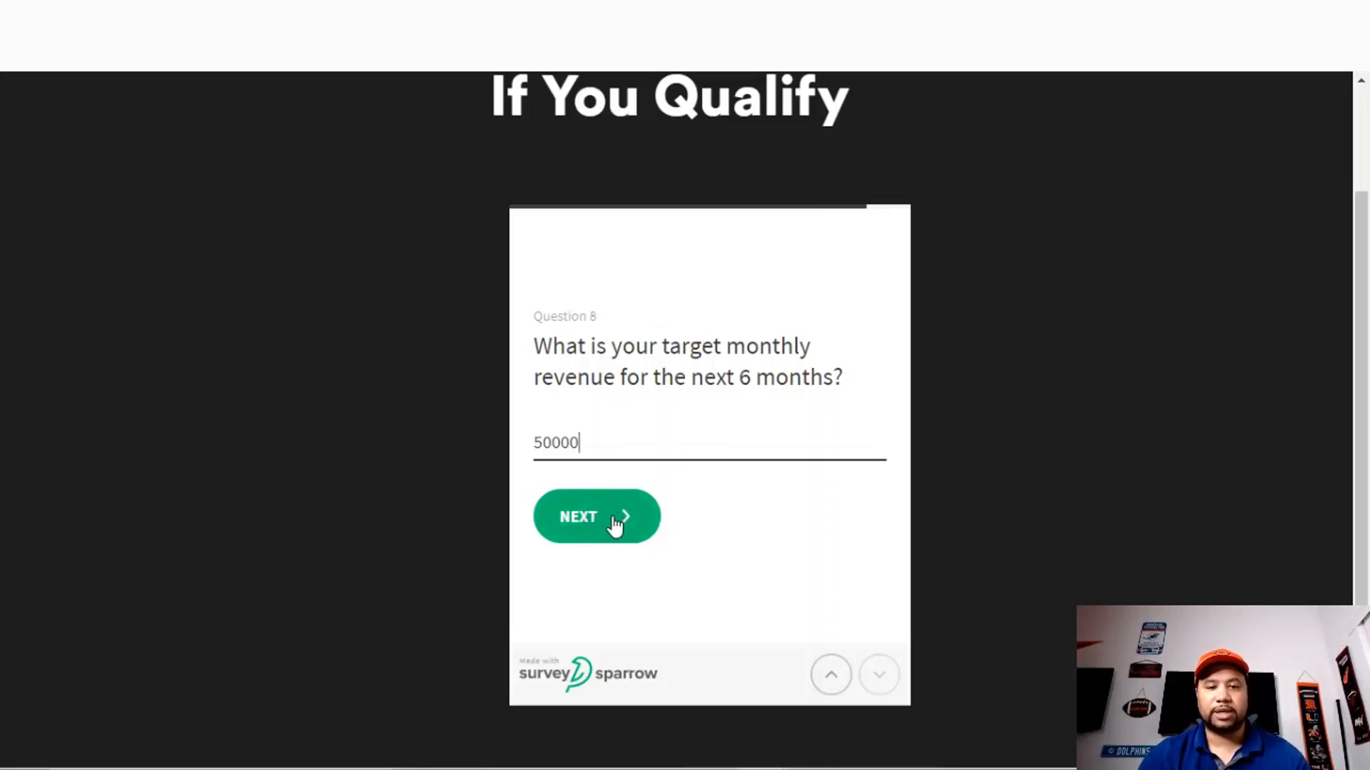
pyautogui.write('0')
pyautogui.click(603, 526)
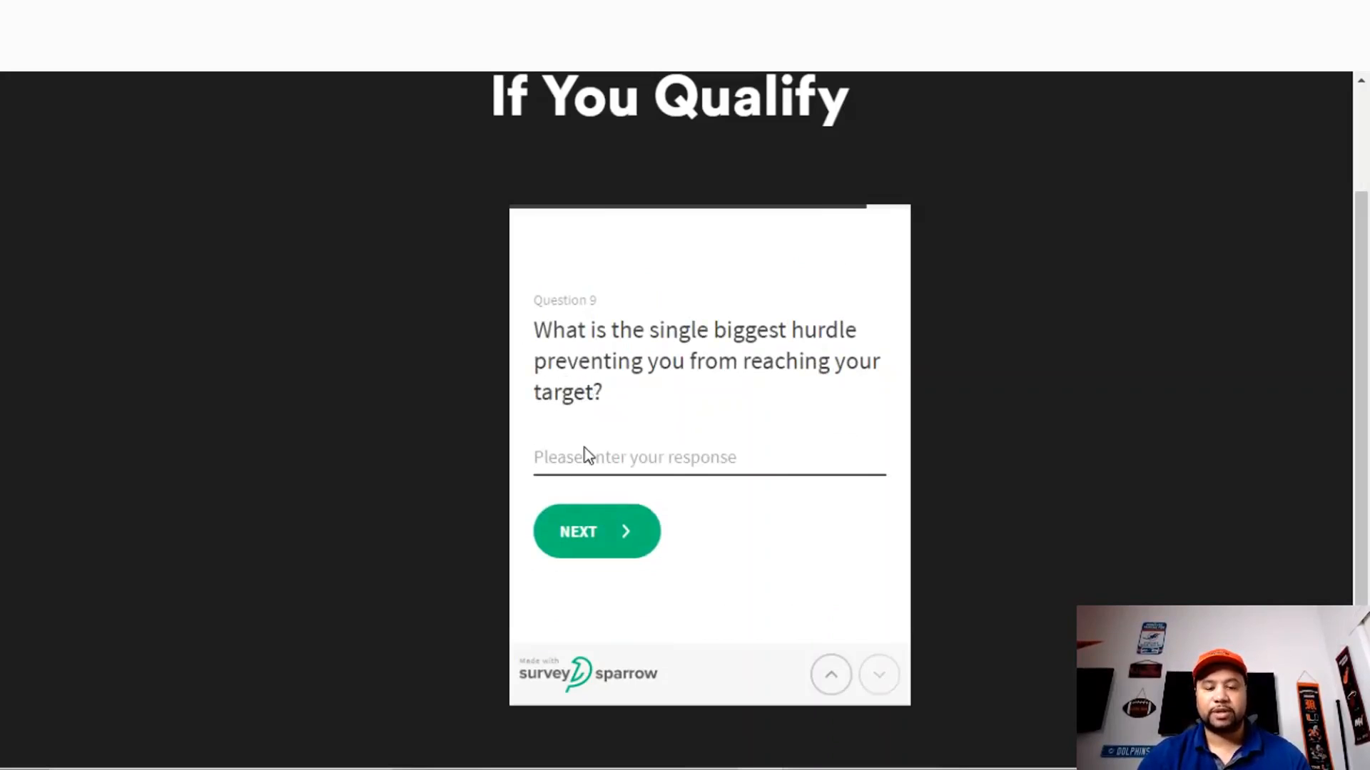
pyautogui.write('Time')
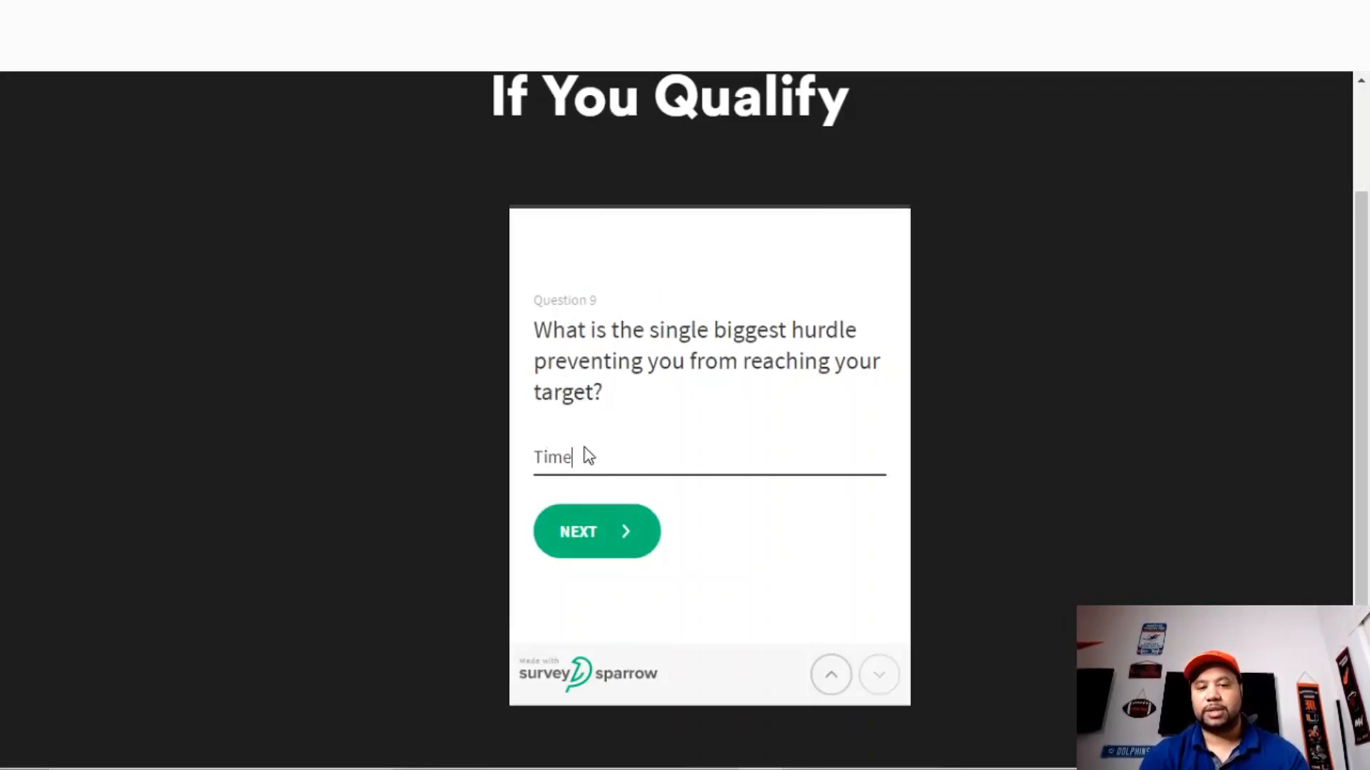
pyautogui.click(602, 531)
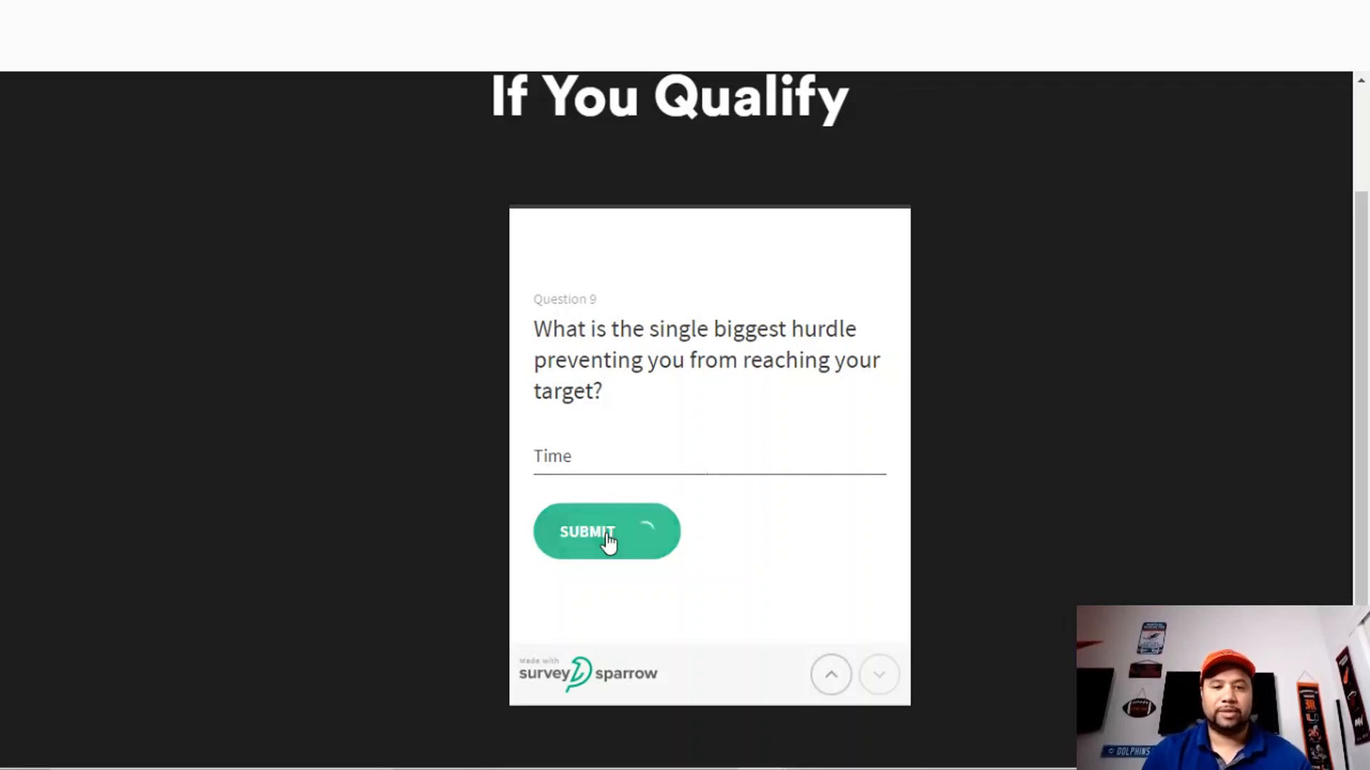